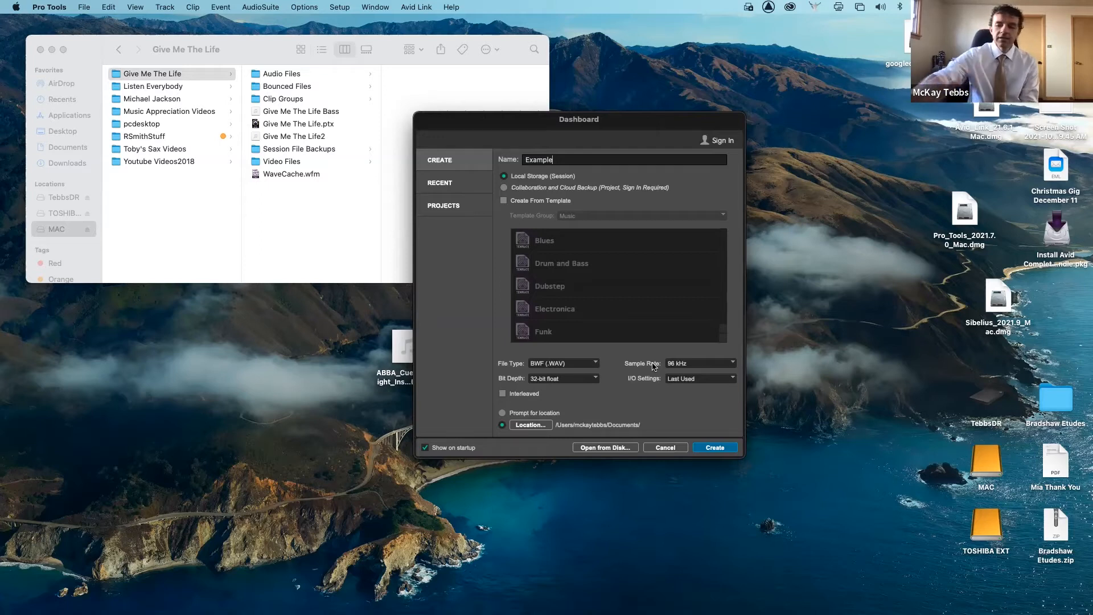
# - Try out the 44.1 kHz and 192 kHz sample rates for the new session
pyautogui.click(730, 365)
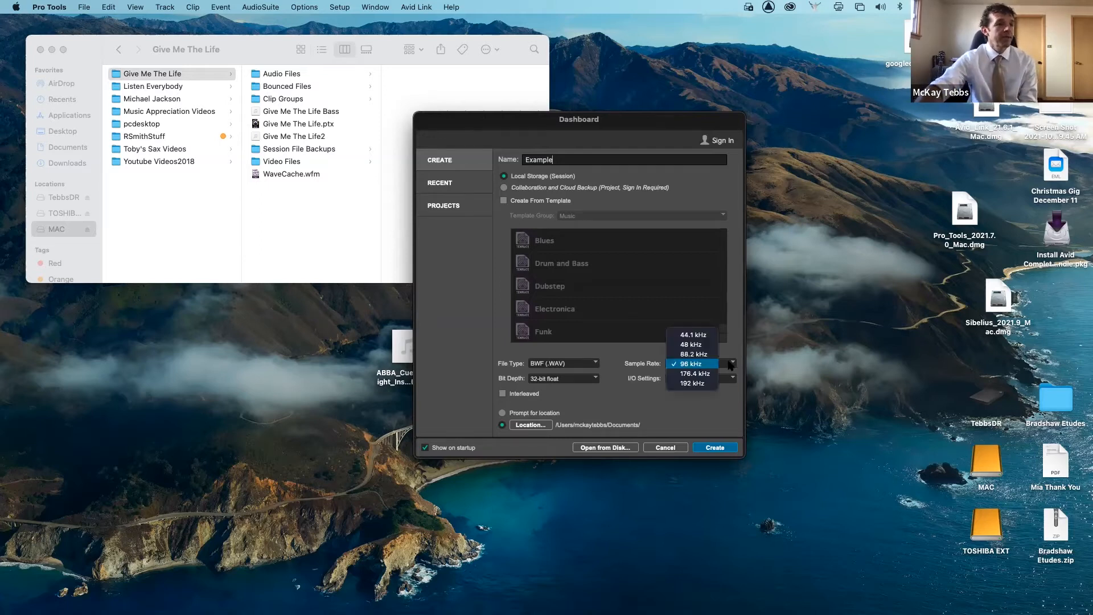
pyautogui.click(704, 341)
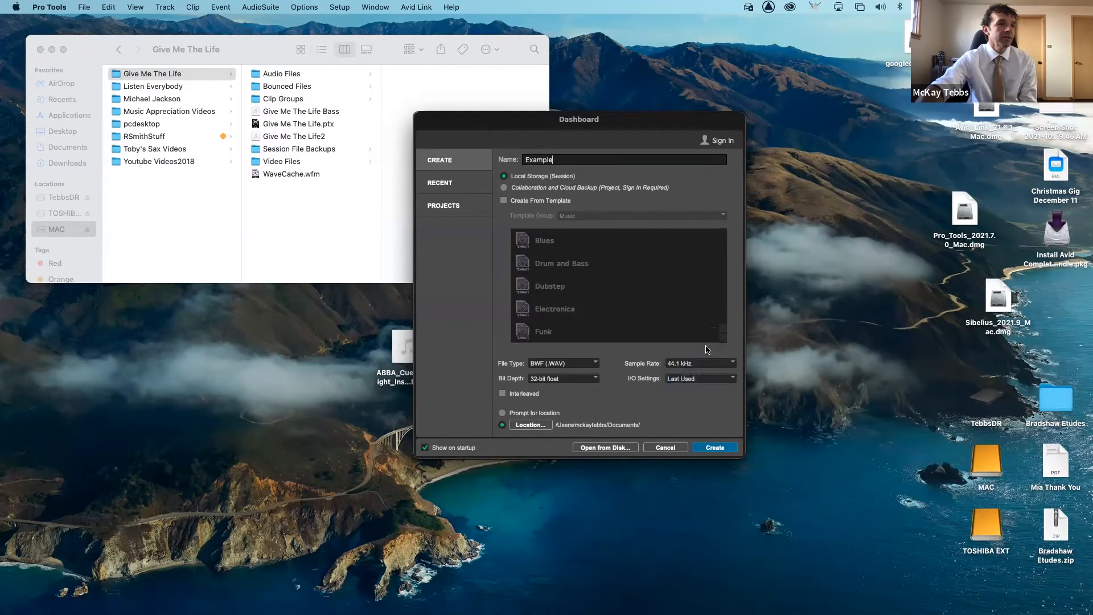
pyautogui.click(710, 365)
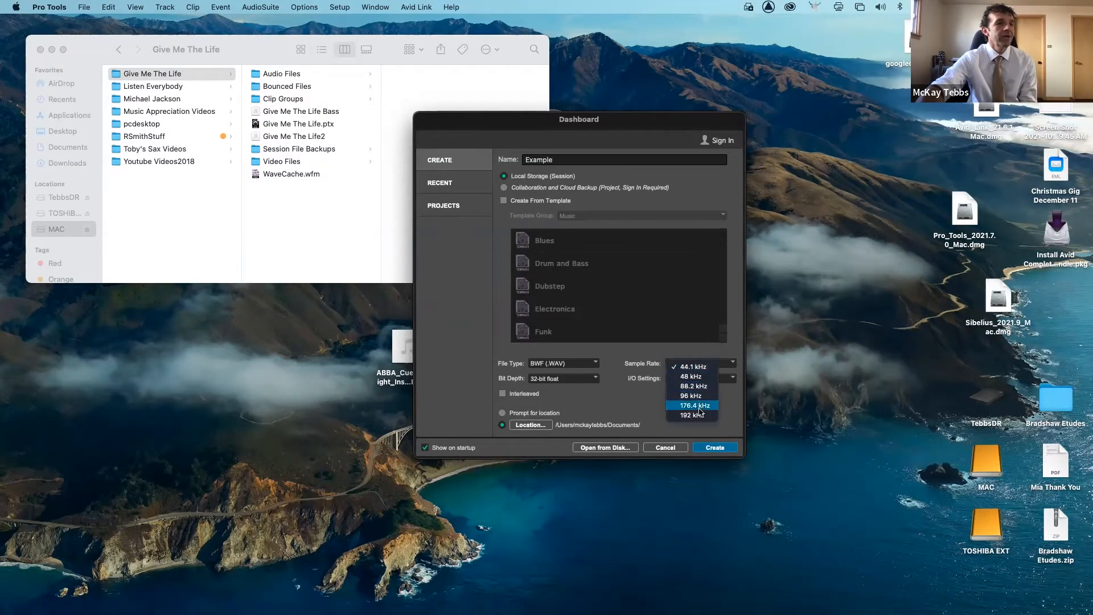
pyautogui.click(700, 416)
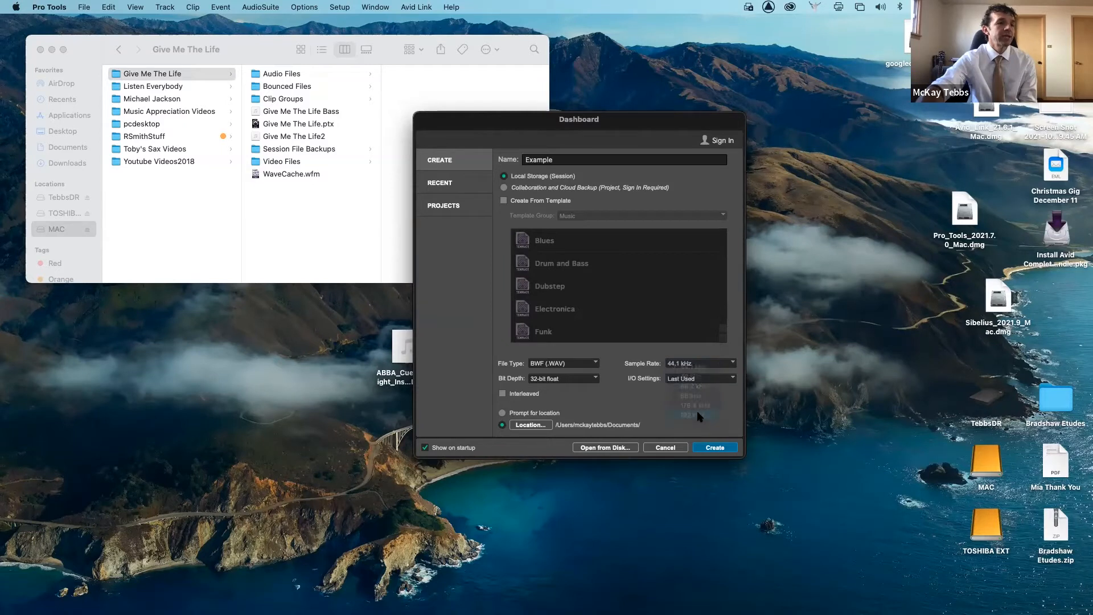
pyautogui.click(731, 366)
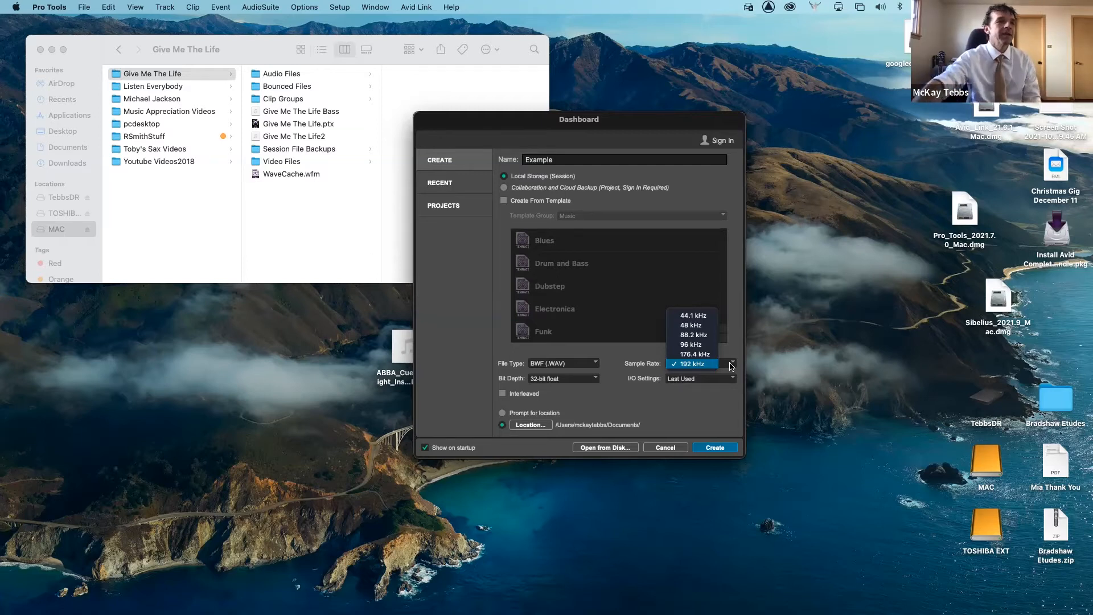
pyautogui.click(706, 321)
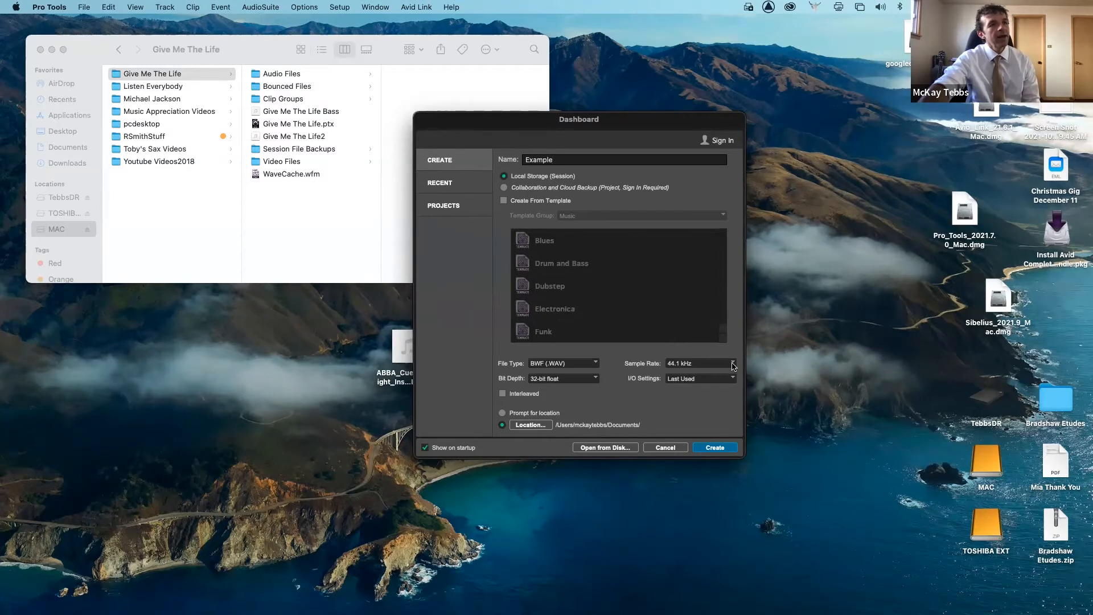
# - Set the session bit depth to 24-bit
pyautogui.click(596, 379)
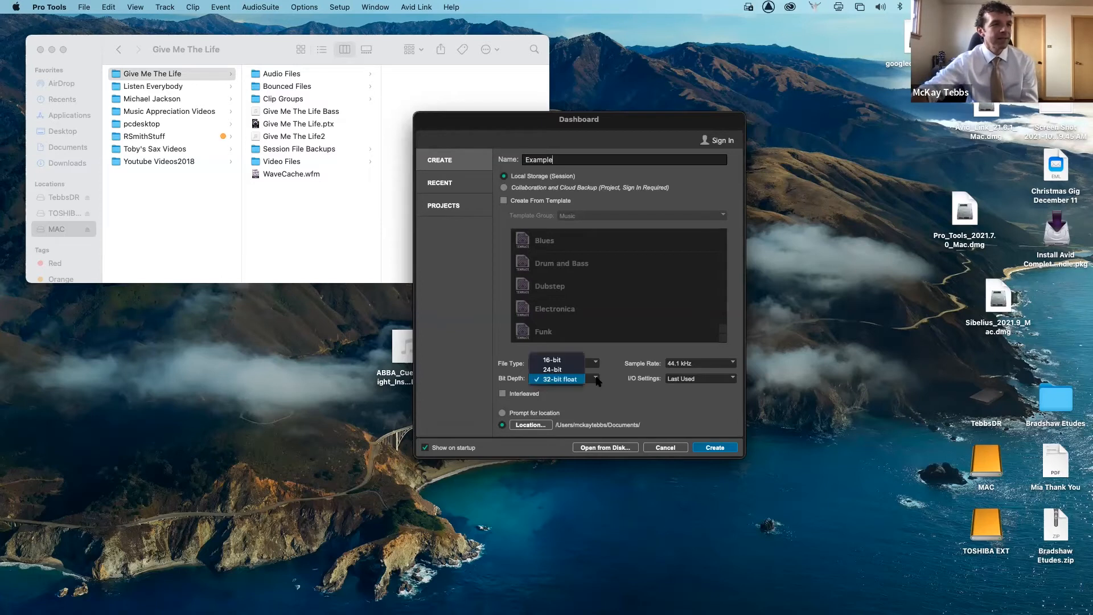
pyautogui.click(569, 365)
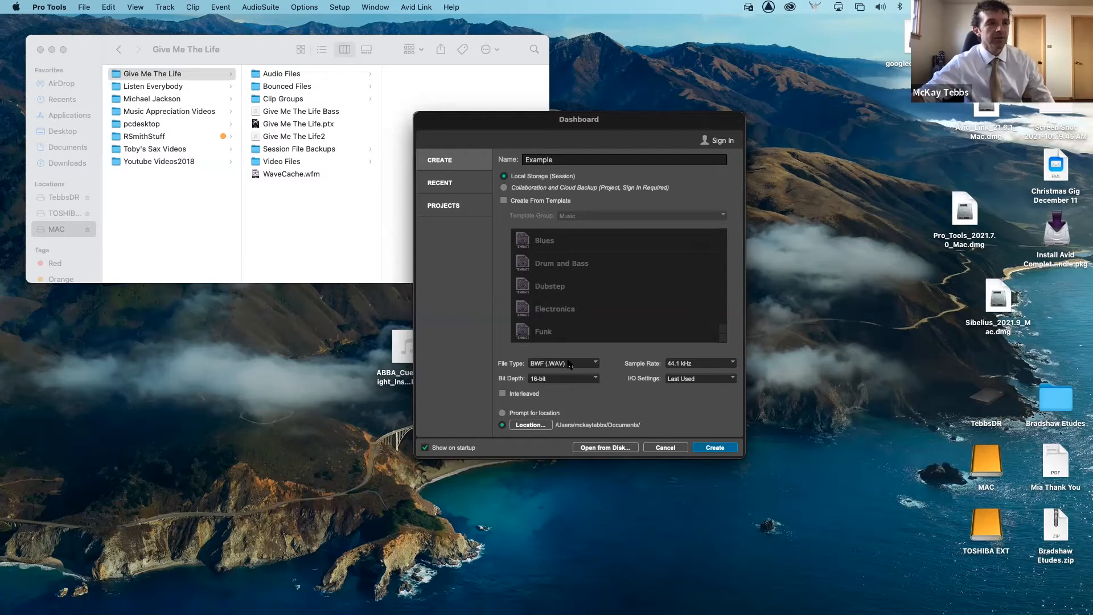
pyautogui.click(579, 379)
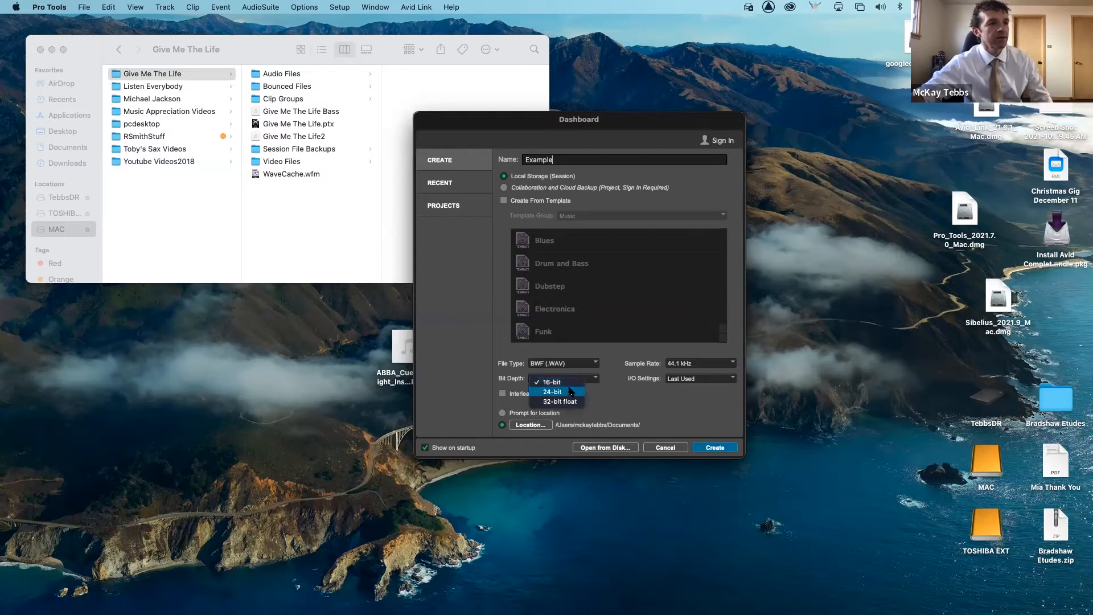
pyautogui.click(570, 391)
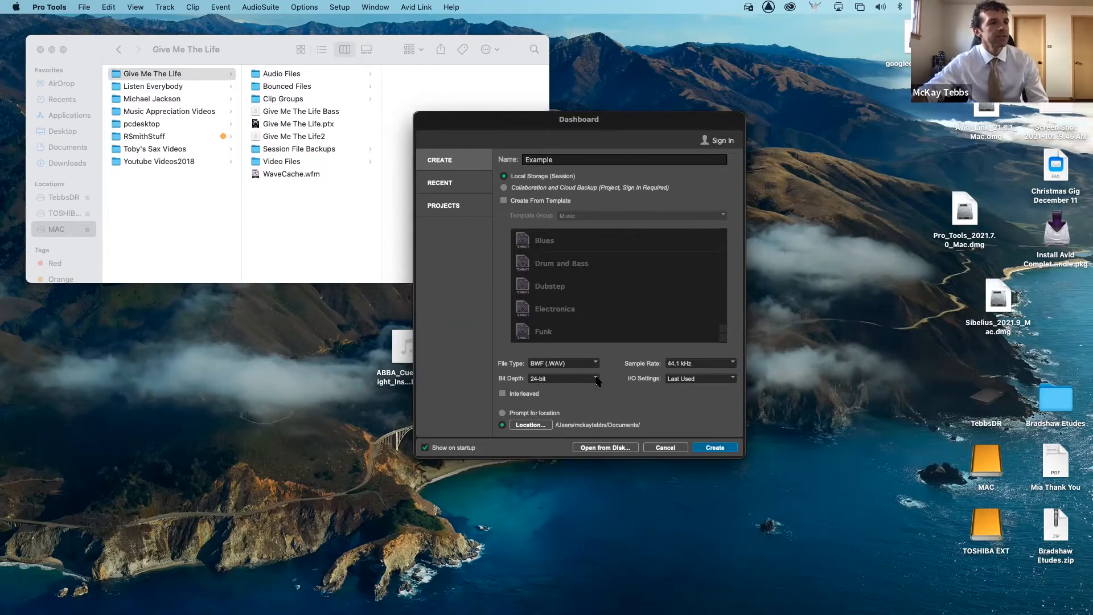
pyautogui.click(596, 379)
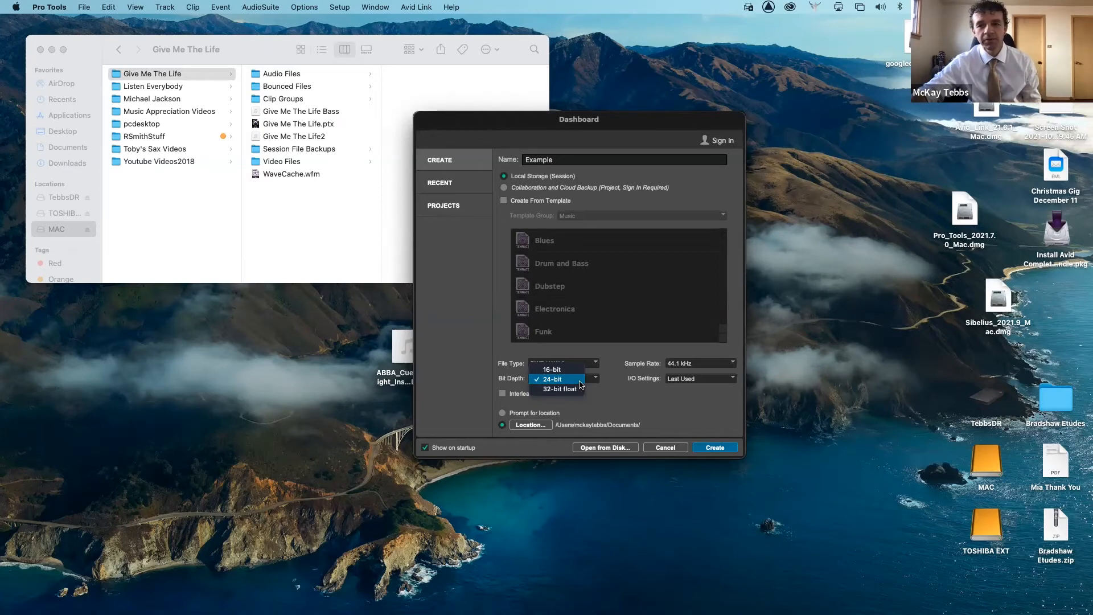
pyautogui.click(580, 381)
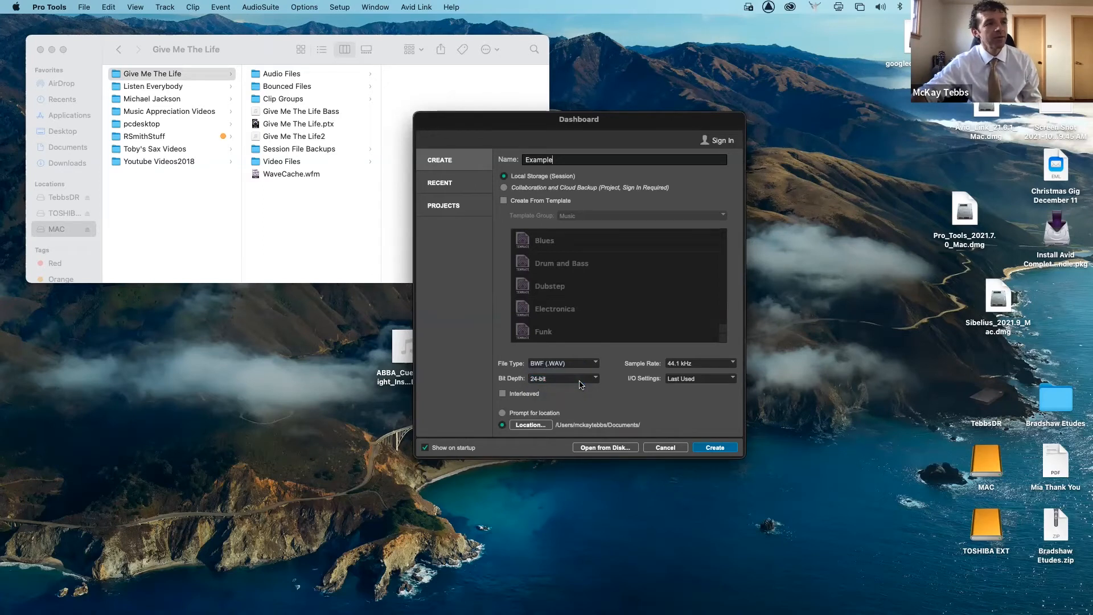
# - Set the sample rate to 96 kHz and keep the file type as BWF (.WAV)
pyautogui.click(694, 365)
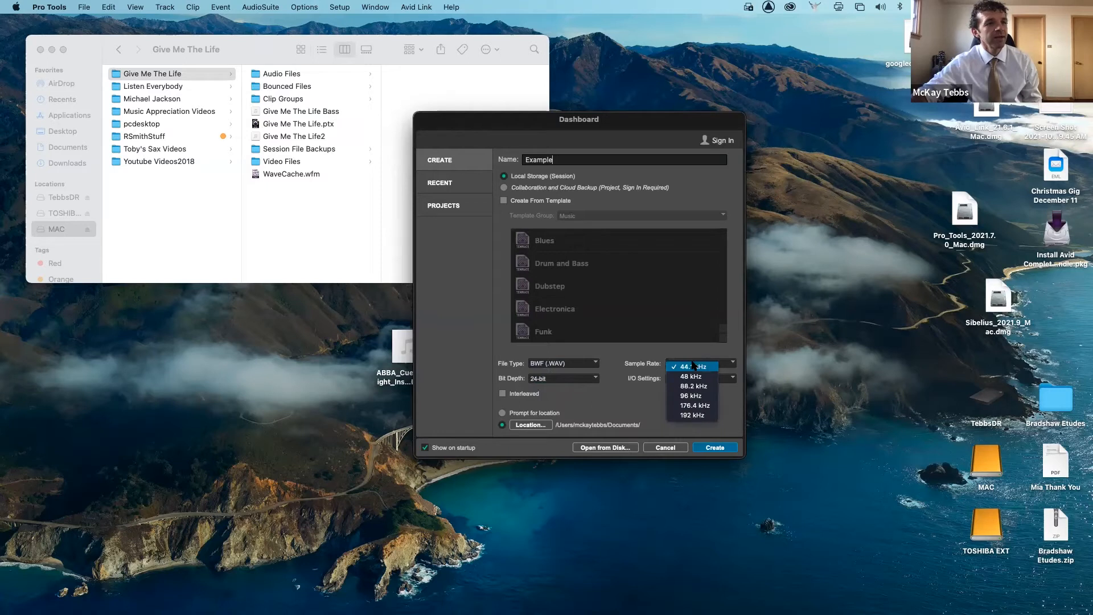
pyautogui.click(701, 396)
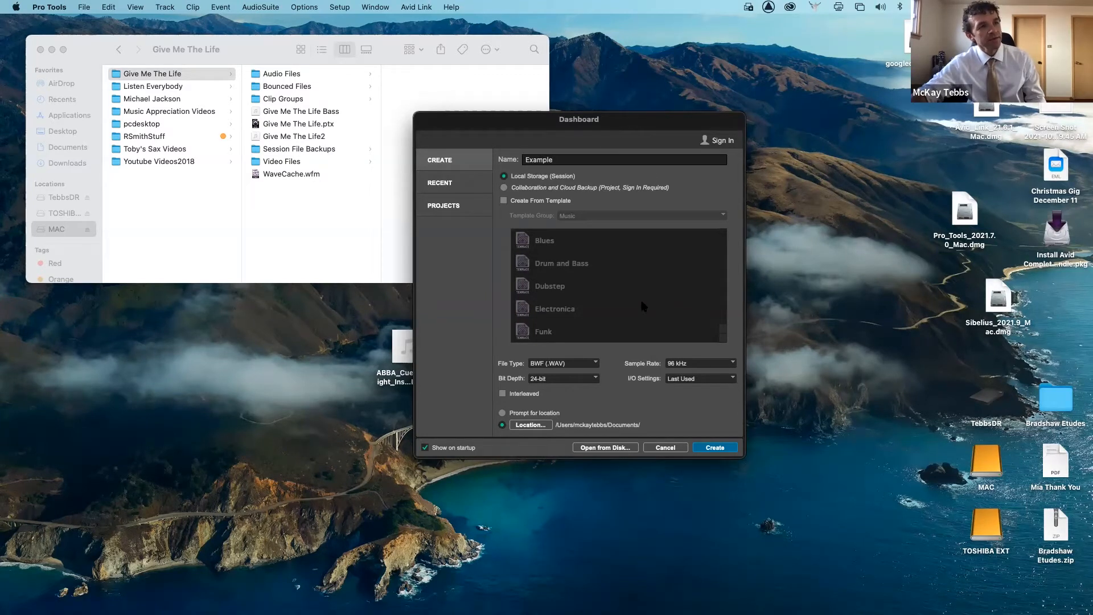
pyautogui.click(595, 365)
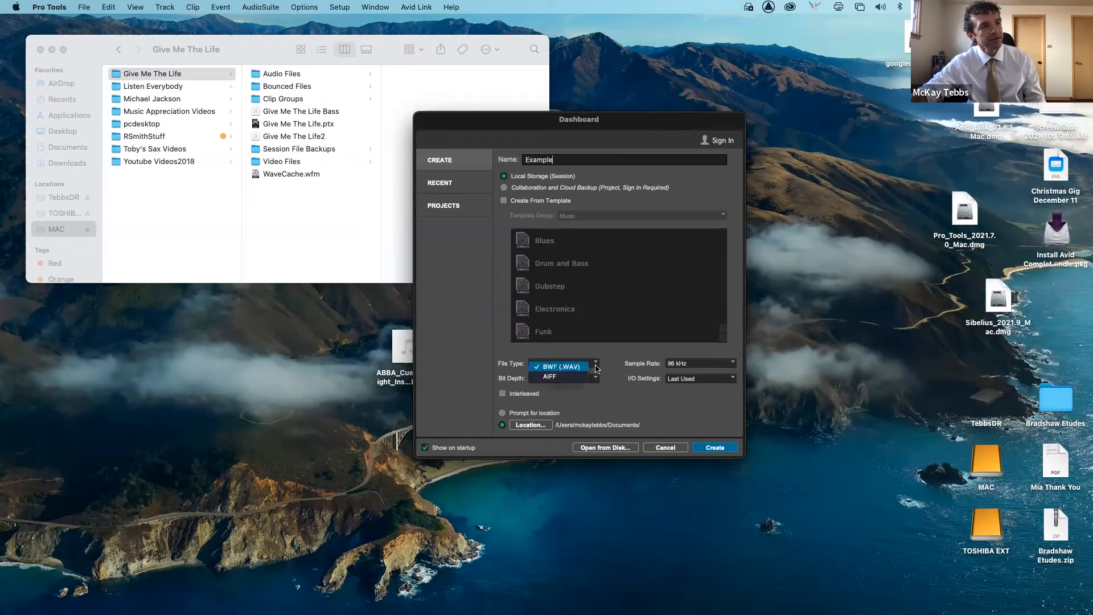
pyautogui.click(596, 368)
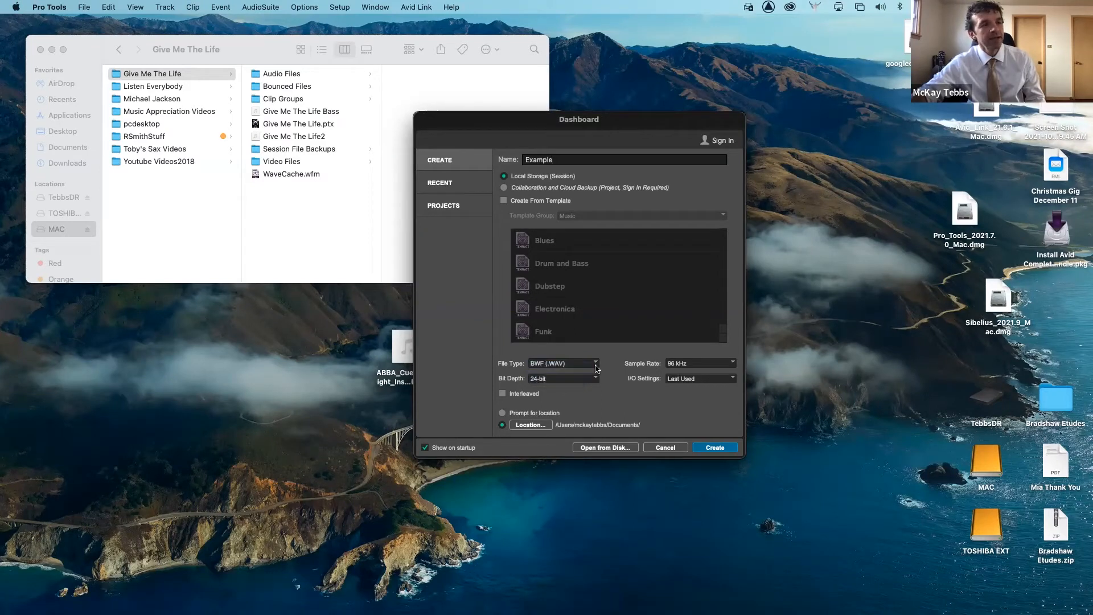
# - Try to create the session with the name Example, dismissing the alert each time
pyautogui.click(715, 448)
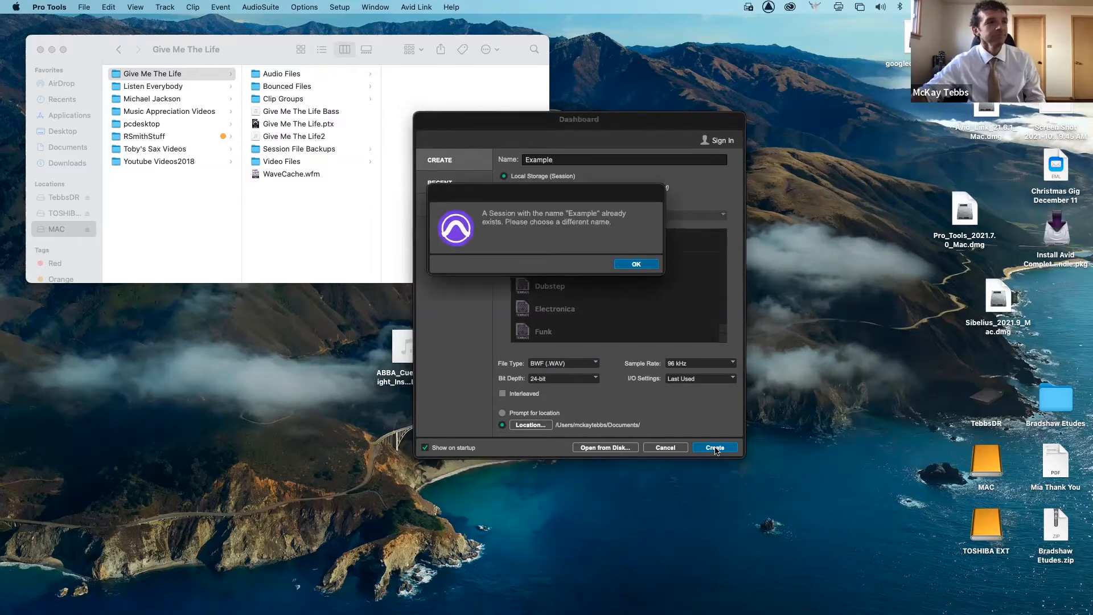
pyautogui.click(636, 265)
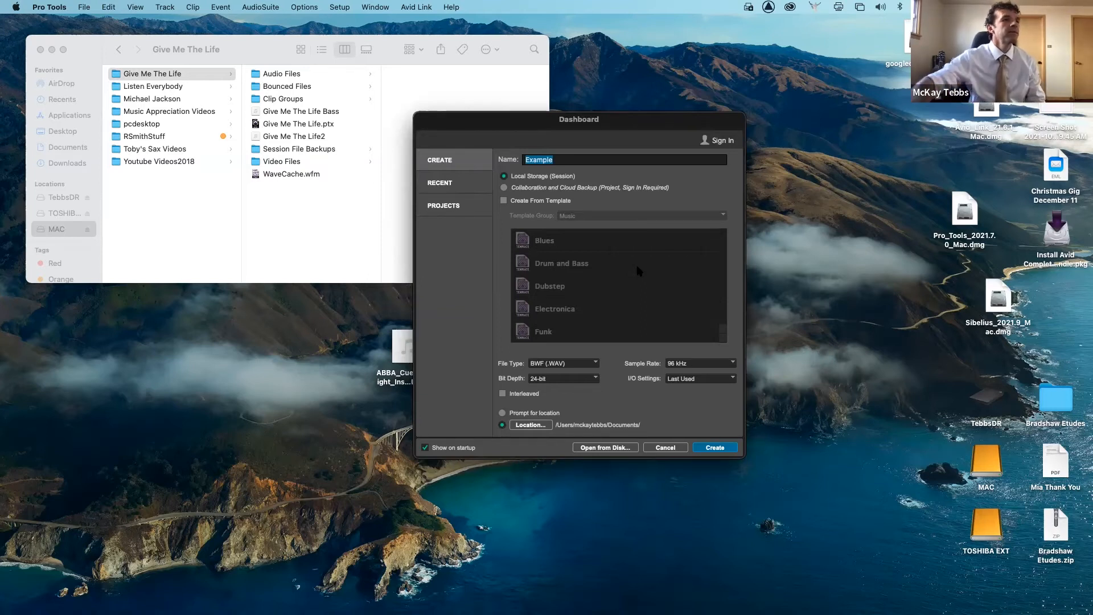
pyautogui.click(725, 448)
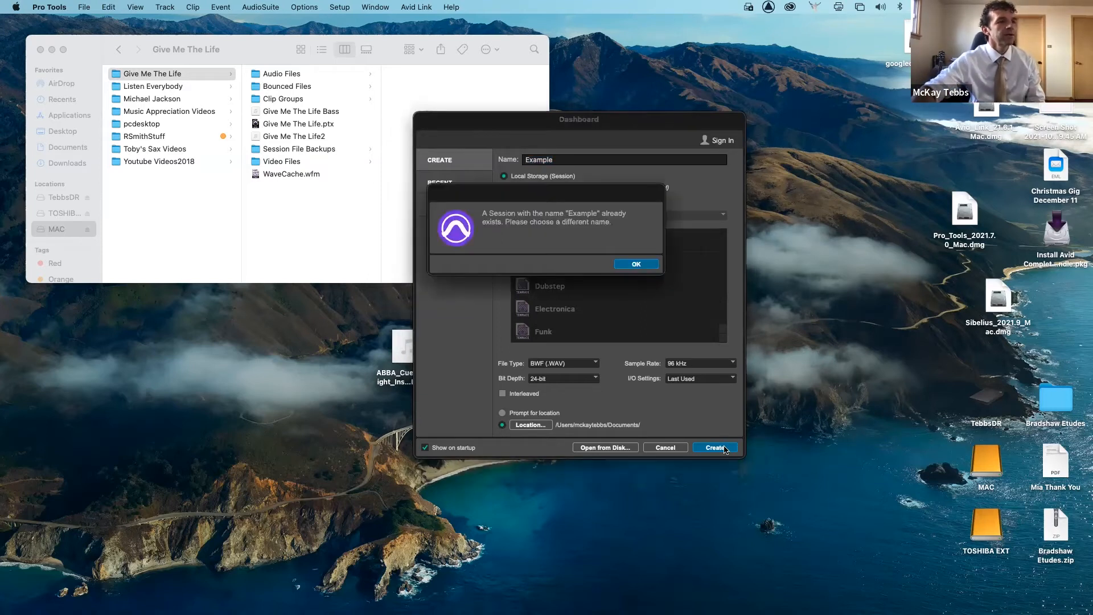
pyautogui.click(636, 264)
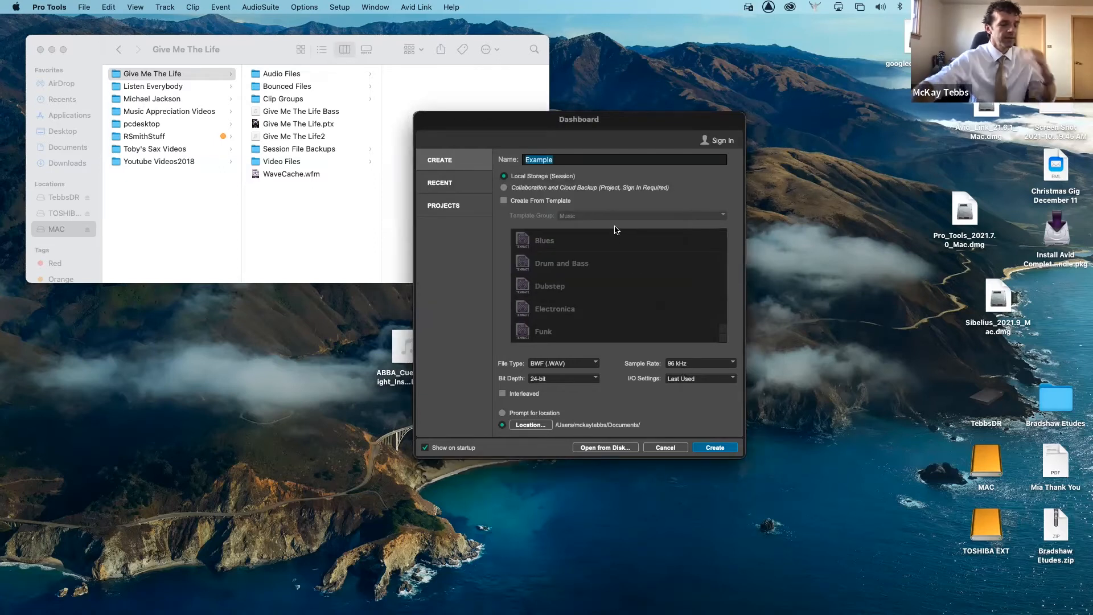
# - Rename the session Example 2 and create it
pyautogui.write('Example 2')
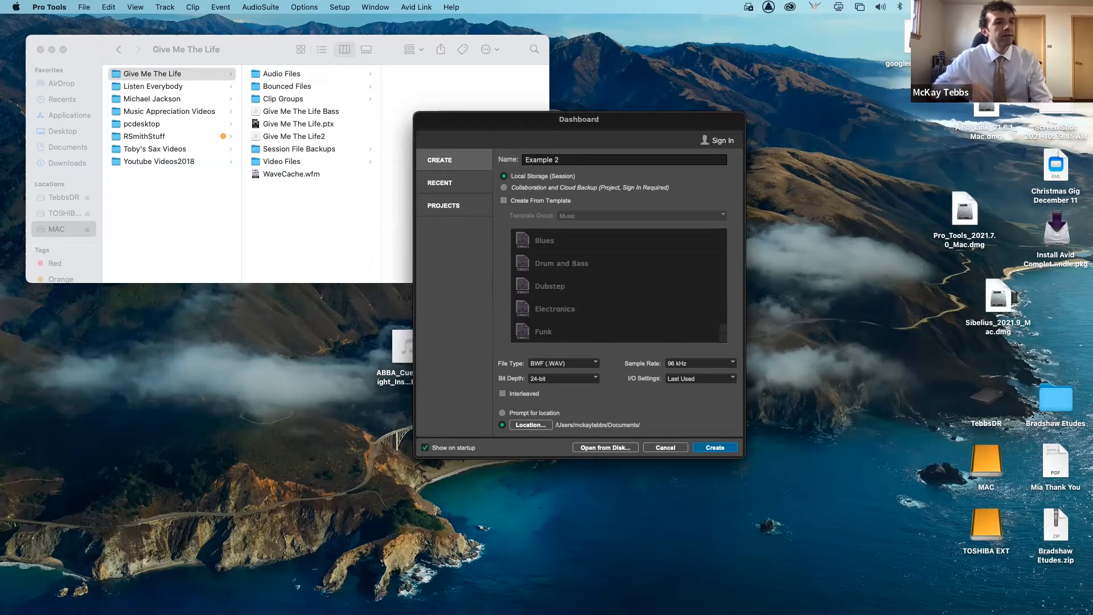
pyautogui.click(715, 447)
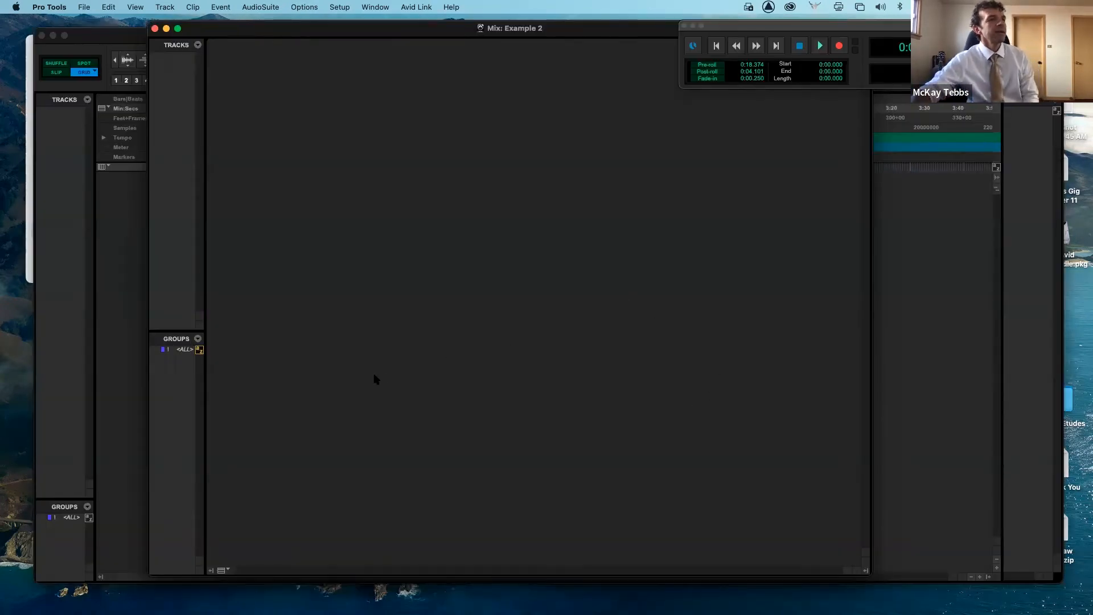
# - Switch to Finder, move its window over the session, and browse the Give Me The Life Audio Files folder
pyautogui.click(128, 379)
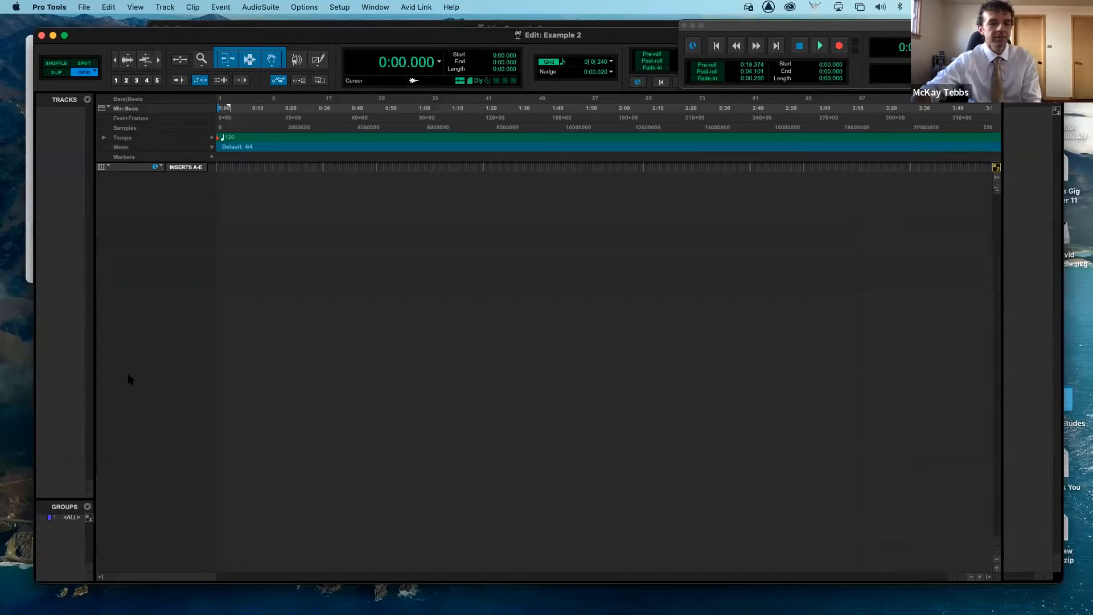
pyautogui.click(31, 158)
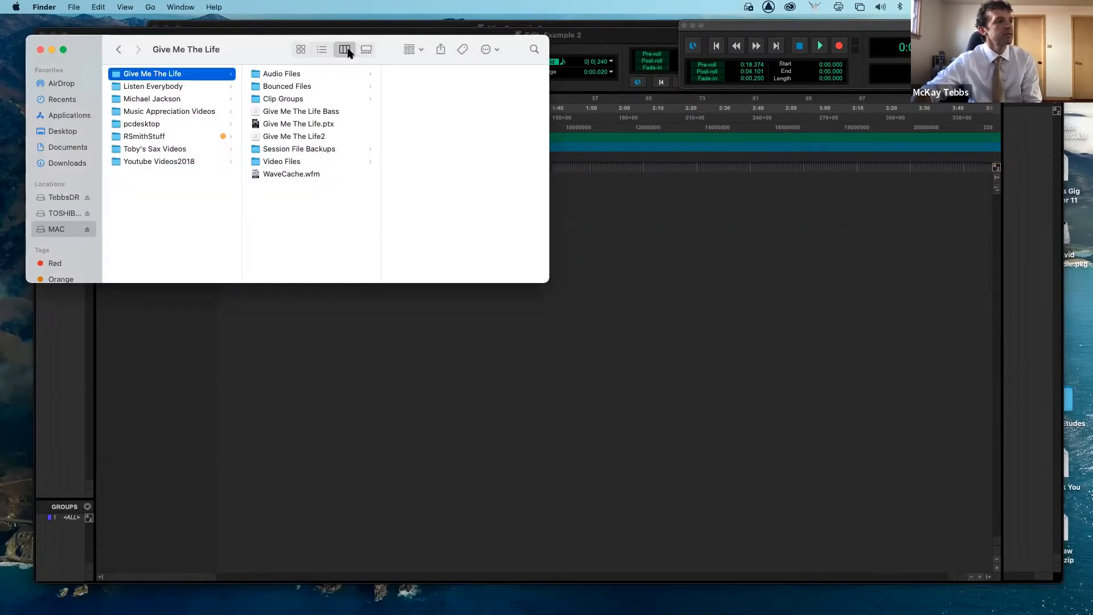
pyautogui.moveTo(262, 49); pyautogui.dragTo(499, 169)
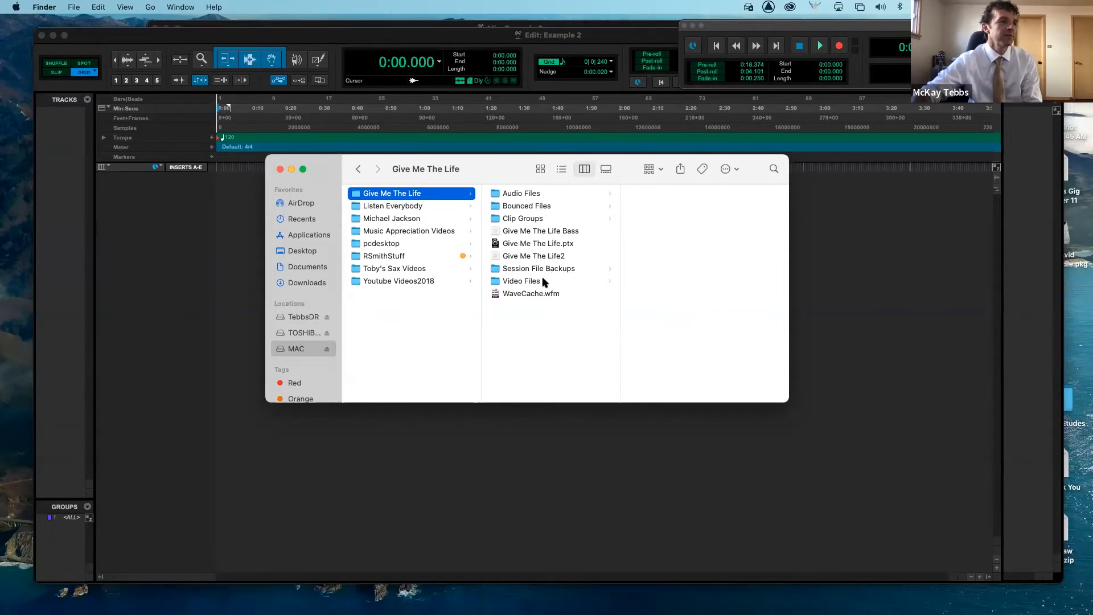
pyautogui.click(554, 195)
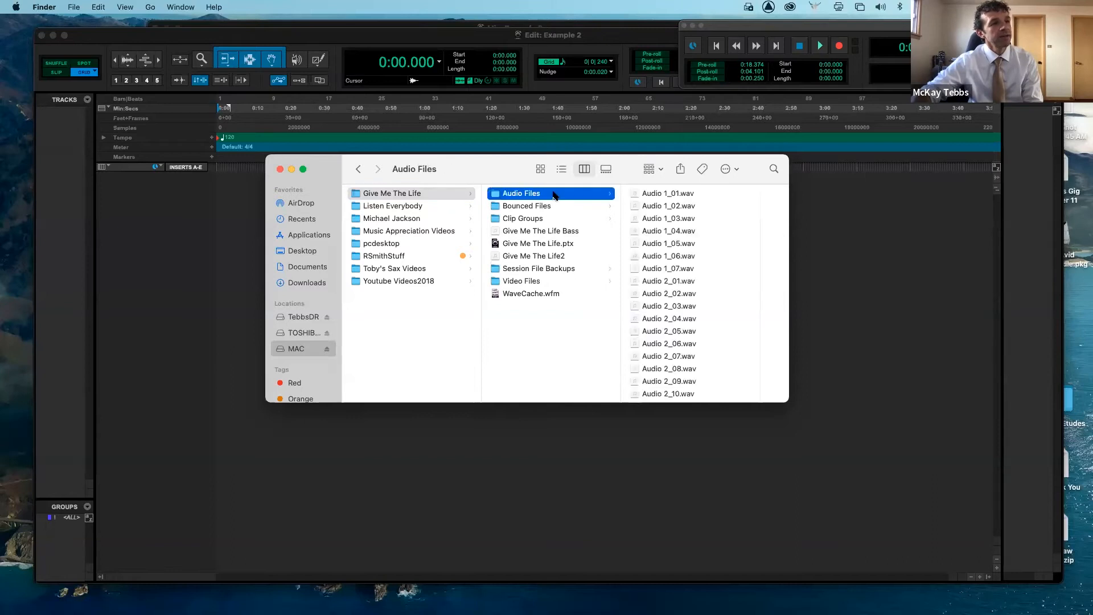
pyautogui.scroll(-10, 685, 279)
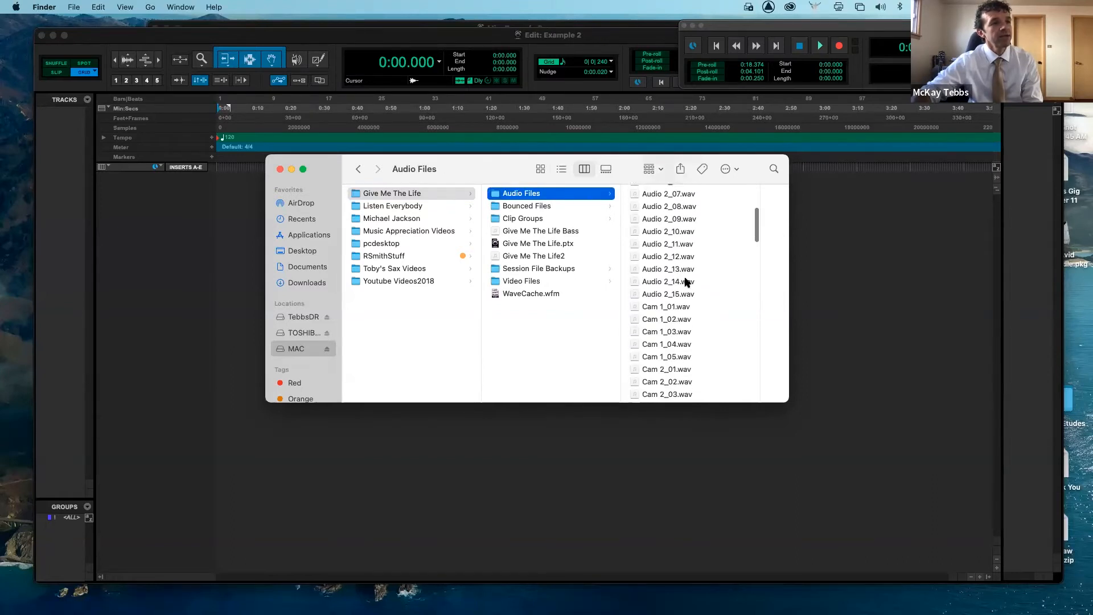
pyautogui.scroll(-10, 685, 281)
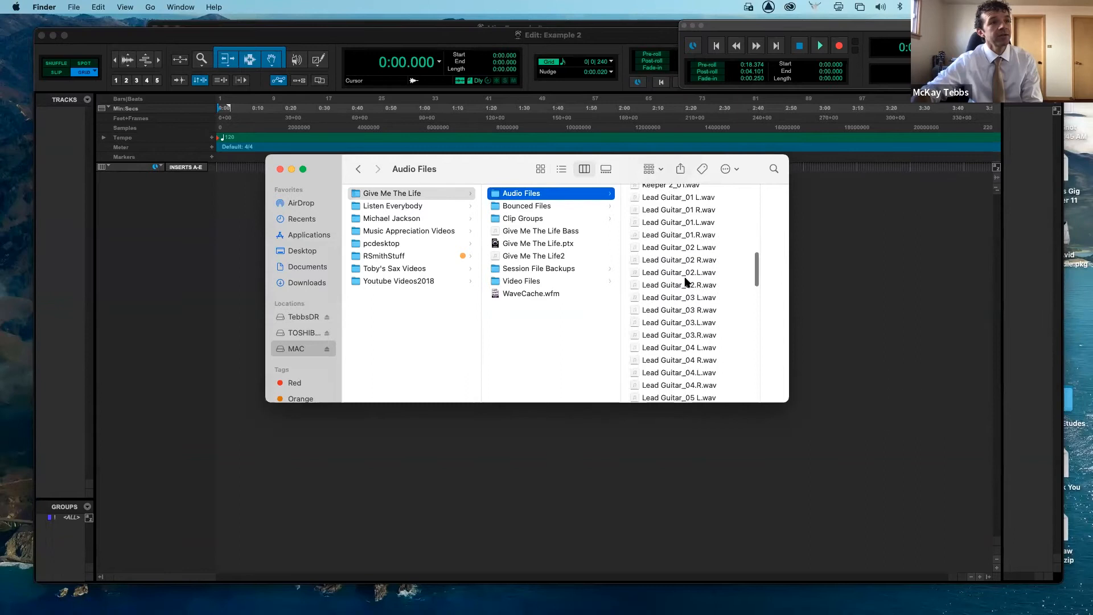
pyautogui.scroll(-2, 685, 281)
pyautogui.click(685, 278)
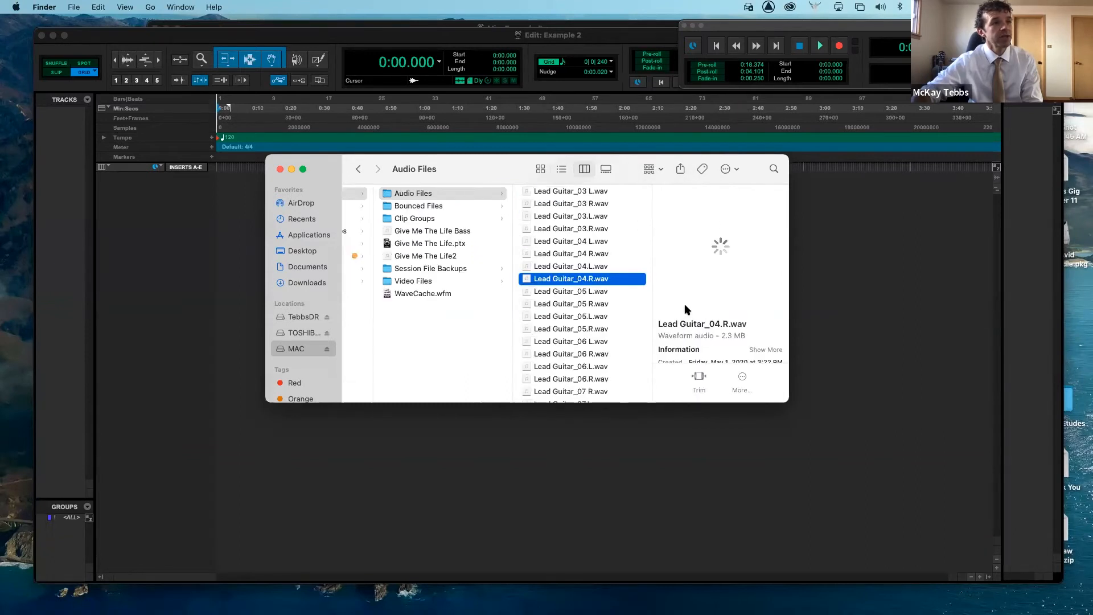
pyautogui.click(581, 366)
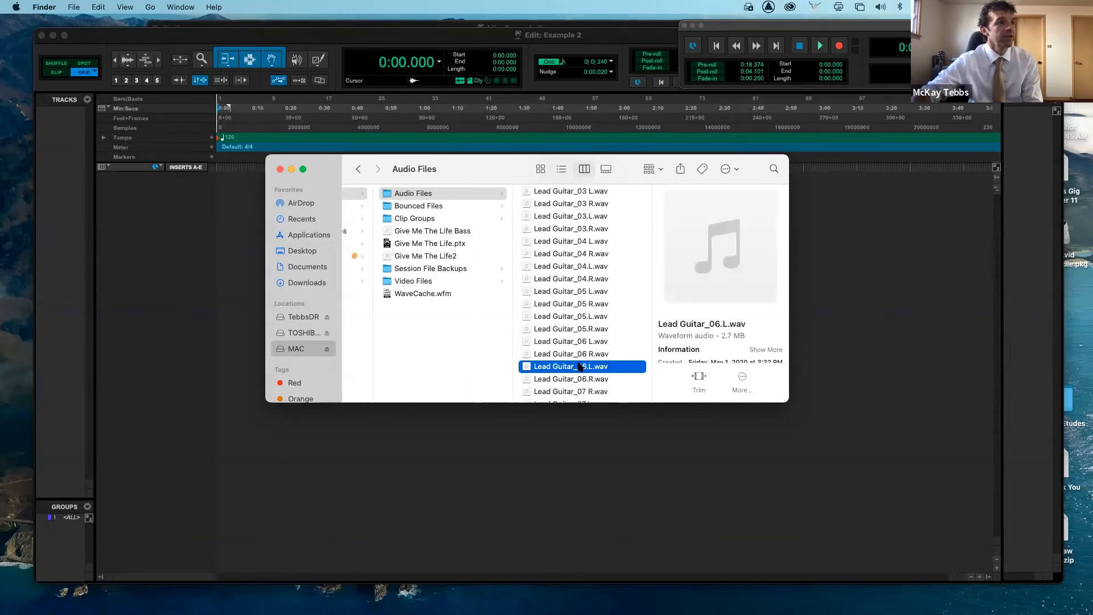
# - Examine the Bounced Files, Clip Groups, session file, Session File Backups and Video Files items in the session folder
pyautogui.click(445, 208)
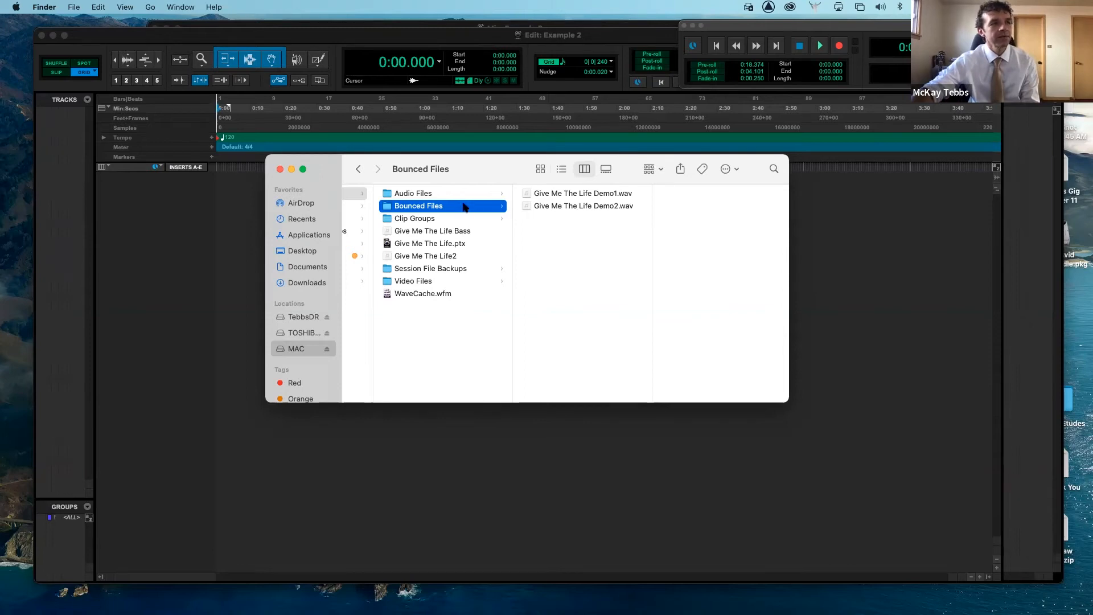
pyautogui.click(442, 220)
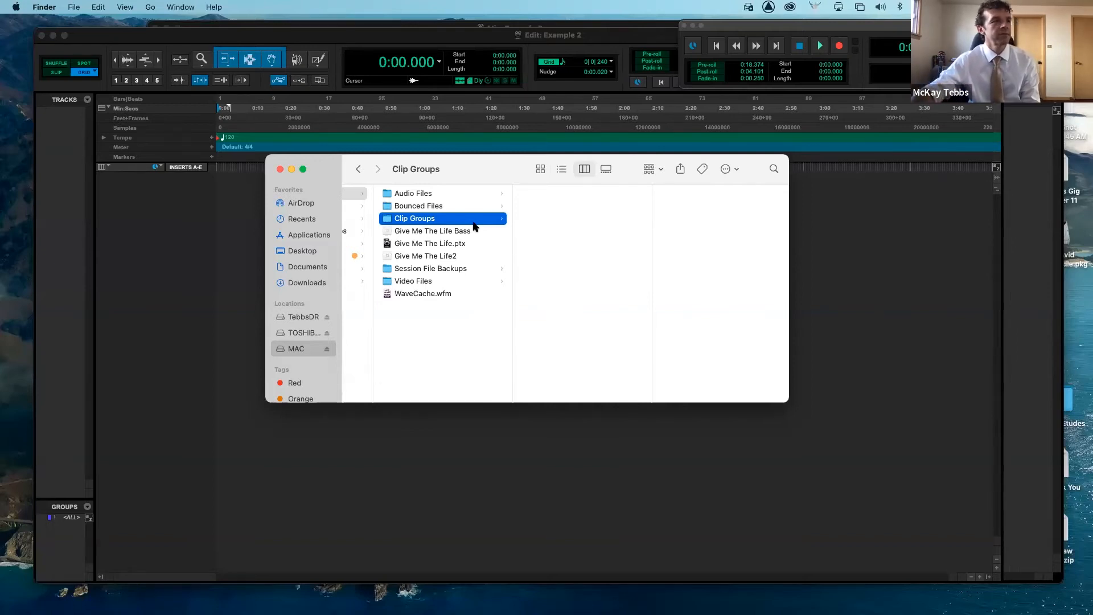
pyautogui.click(445, 243)
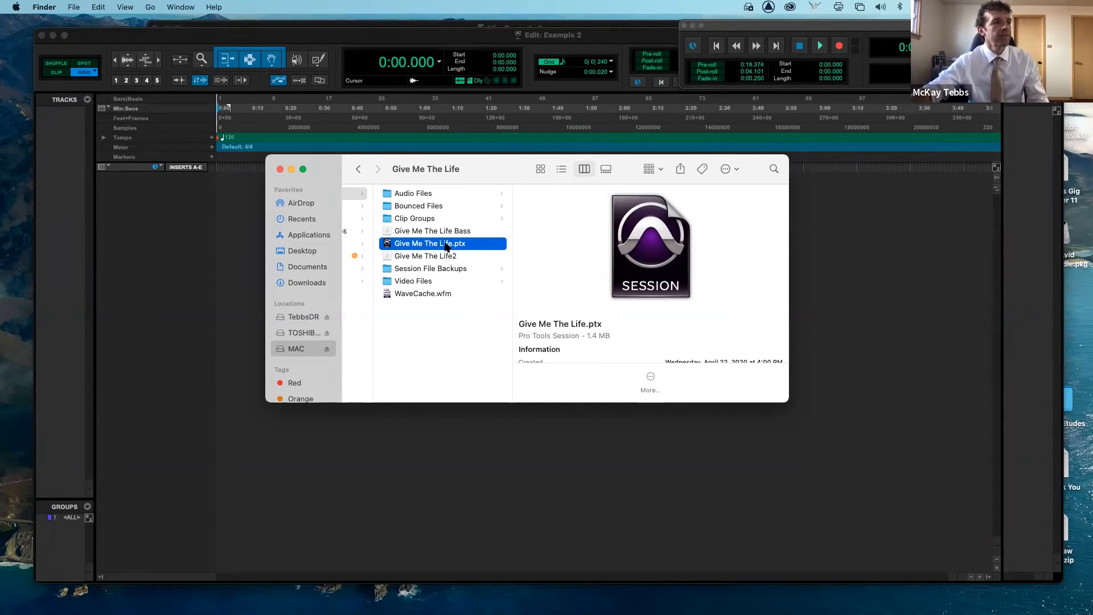
pyautogui.click(433, 269)
pyautogui.scroll(-1, 572, 289)
pyautogui.scroll(1, 574, 289)
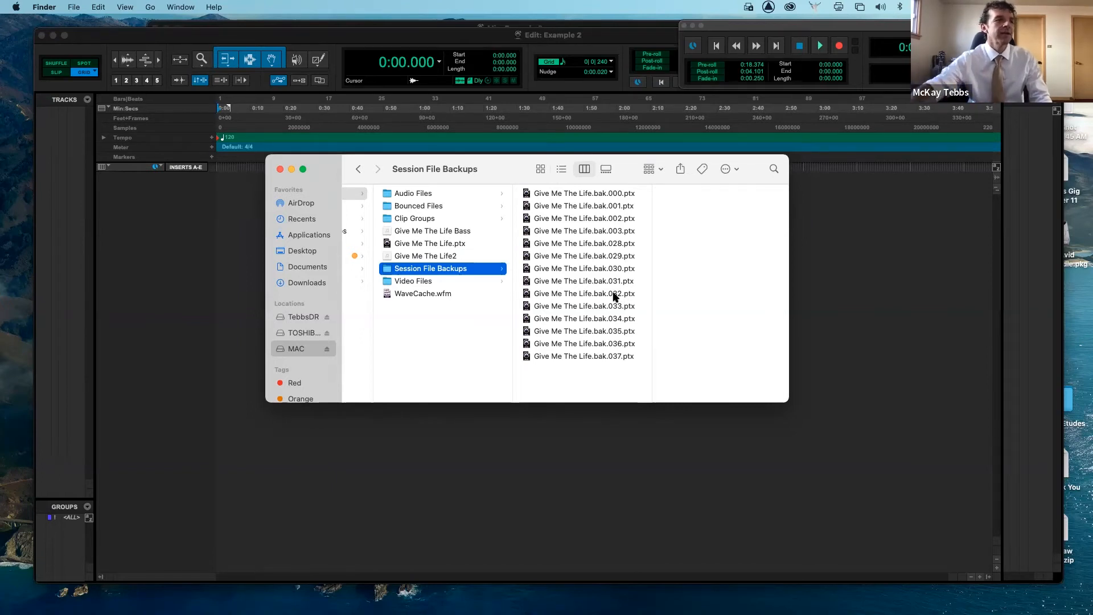
pyautogui.click(455, 282)
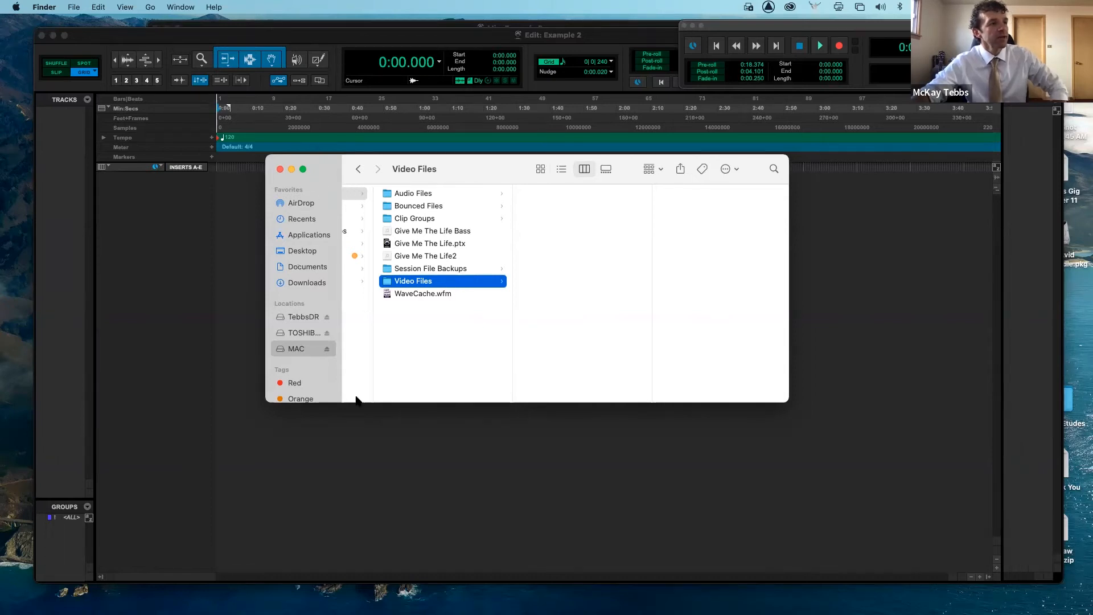
# - Return to Pro Tools and move the Edit window down slightly
pyautogui.click(376, 421)
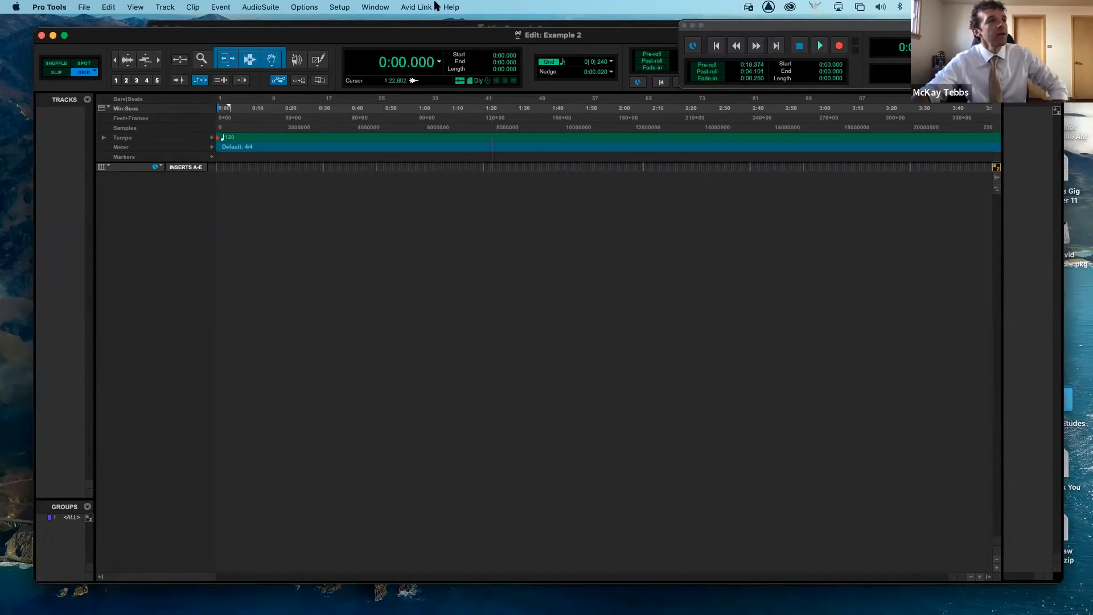
pyautogui.moveTo(263, 35); pyautogui.dragTo(263, 67)
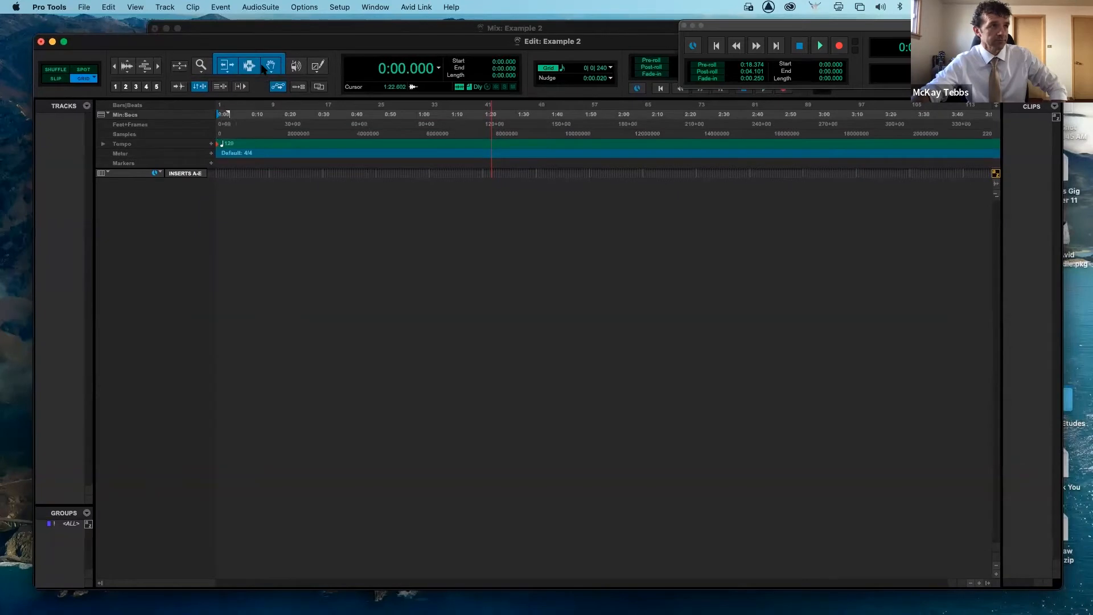
# - Browse the Event, Window, Clip, File and Edit menus
pyautogui.click(85, 8)
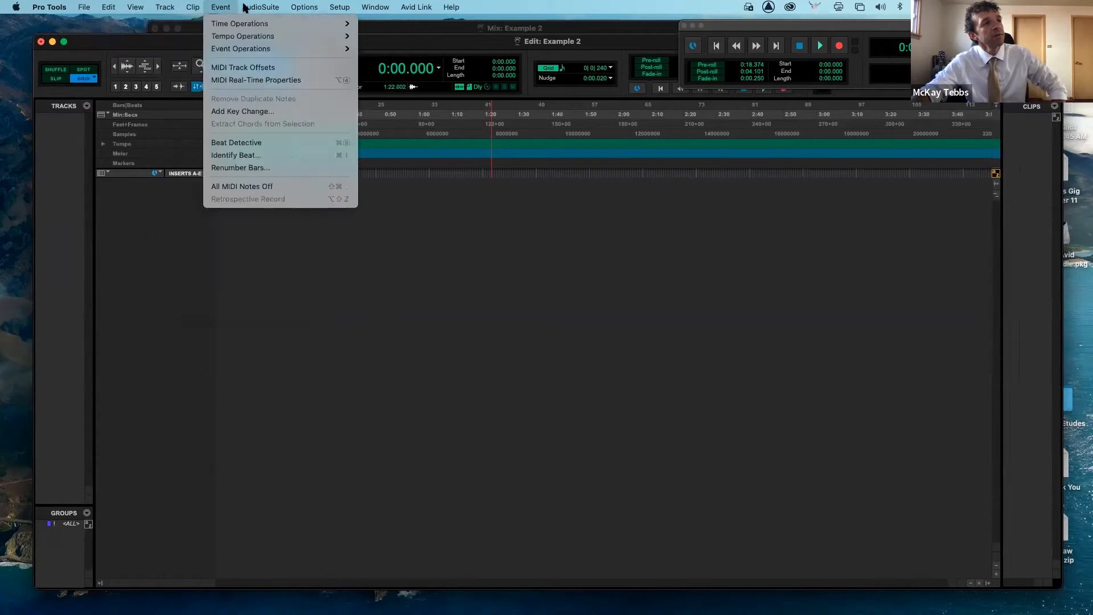
pyautogui.moveTo(272, 8)
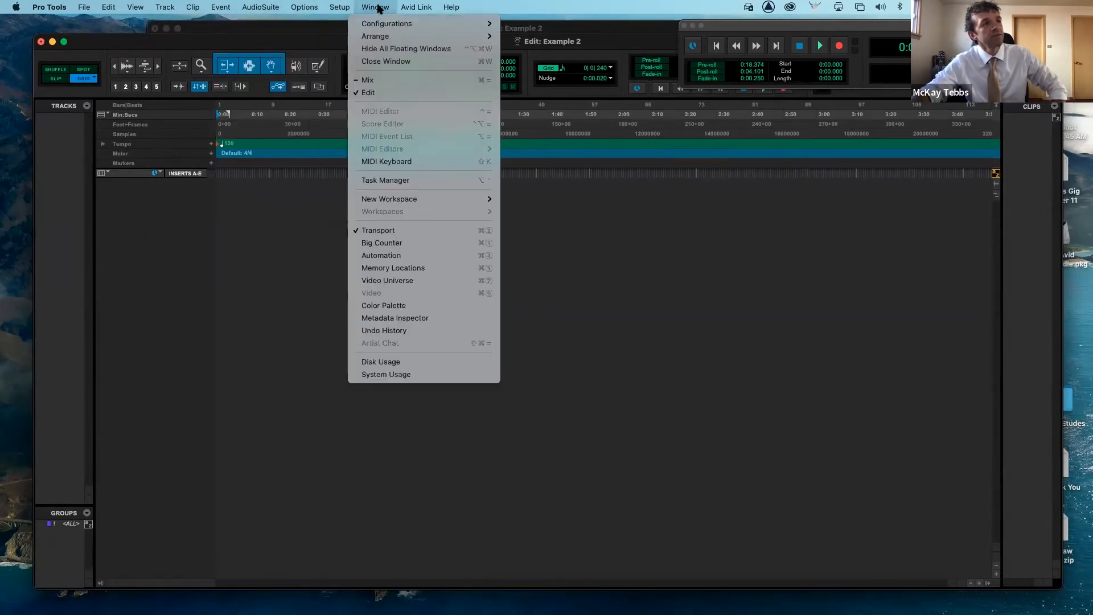
pyautogui.moveTo(434, 7)
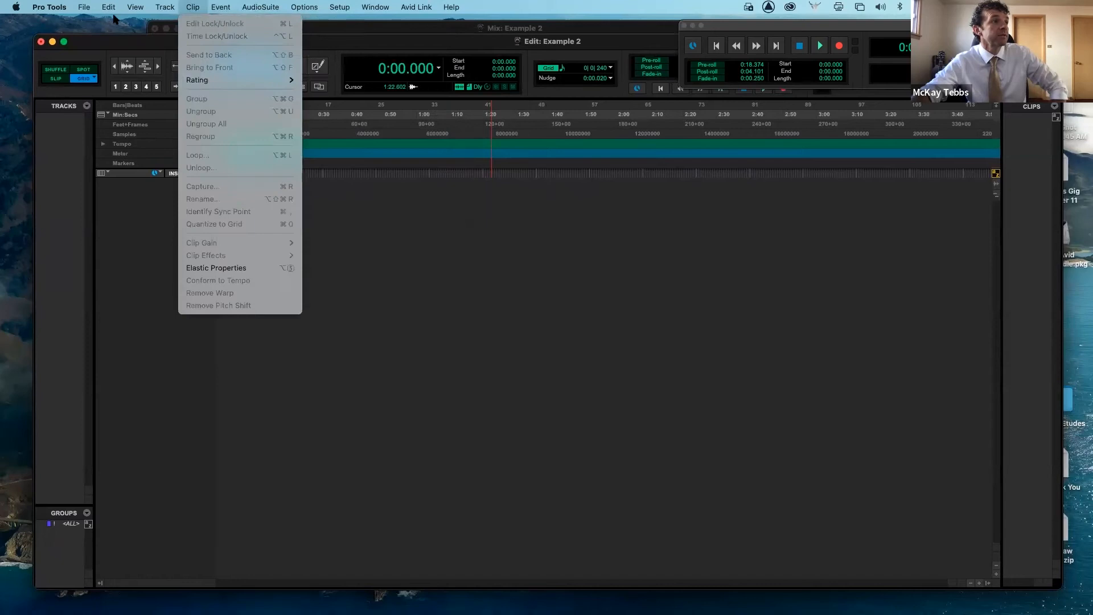
pyautogui.moveTo(88, 9)
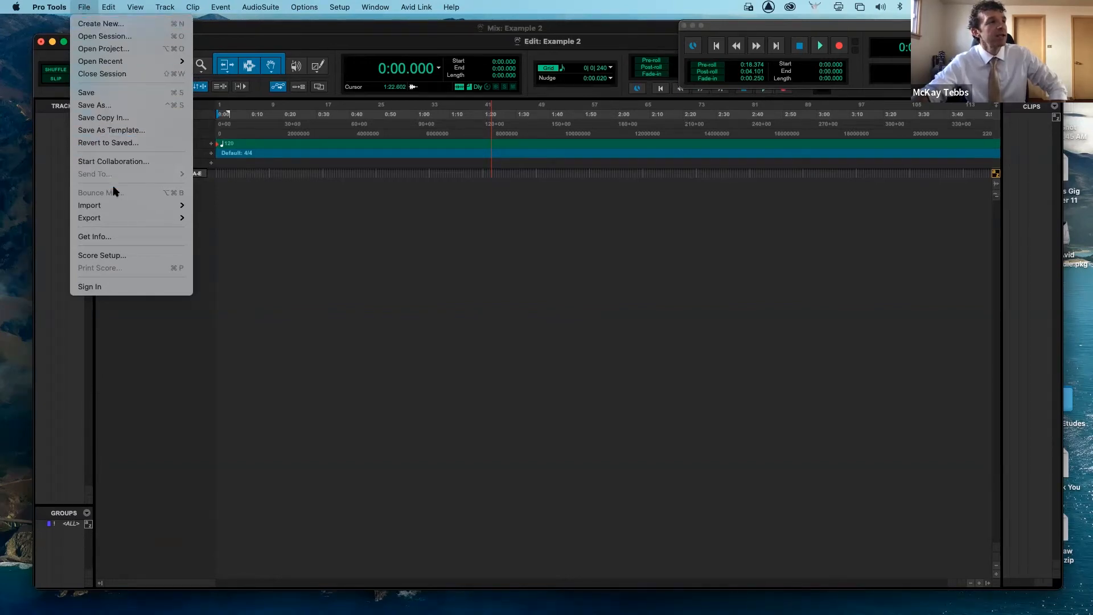
pyautogui.moveTo(116, 206)
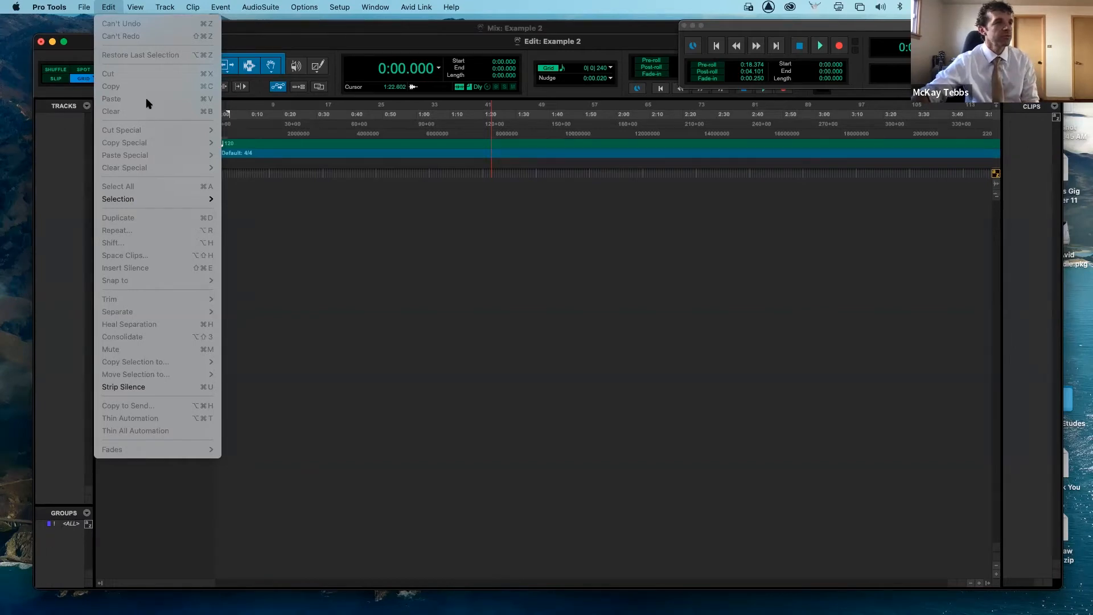
# - Show the Timecode ruler in the Edit window
pyautogui.moveTo(135, 6)
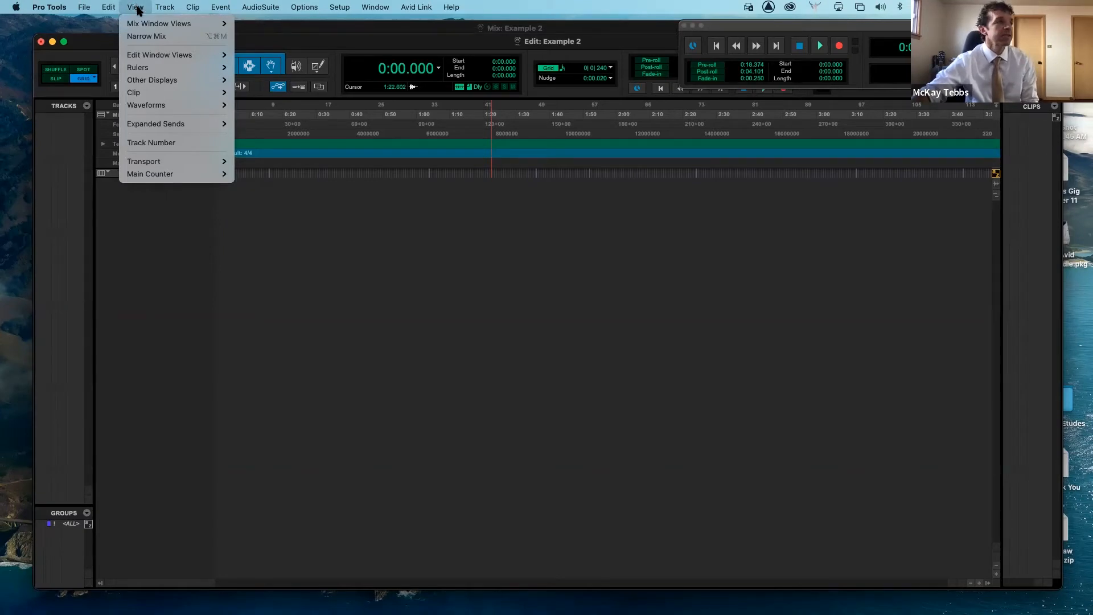
pyautogui.moveTo(171, 69)
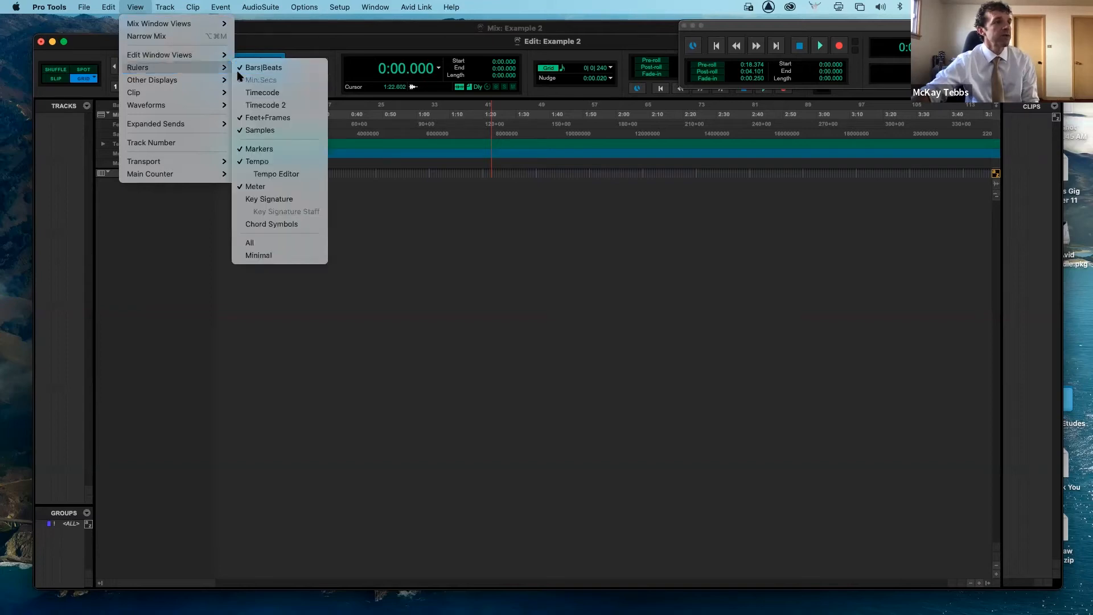
pyautogui.click(275, 96)
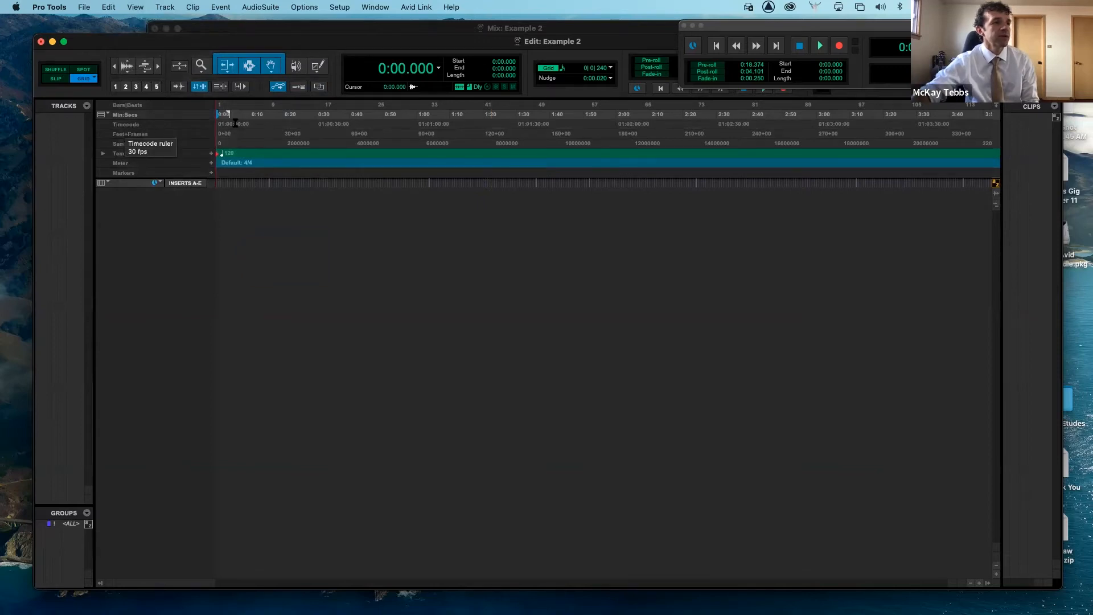
# - Toggle the Track List display
pyautogui.click(135, 7)
pyautogui.moveTo(149, 70)
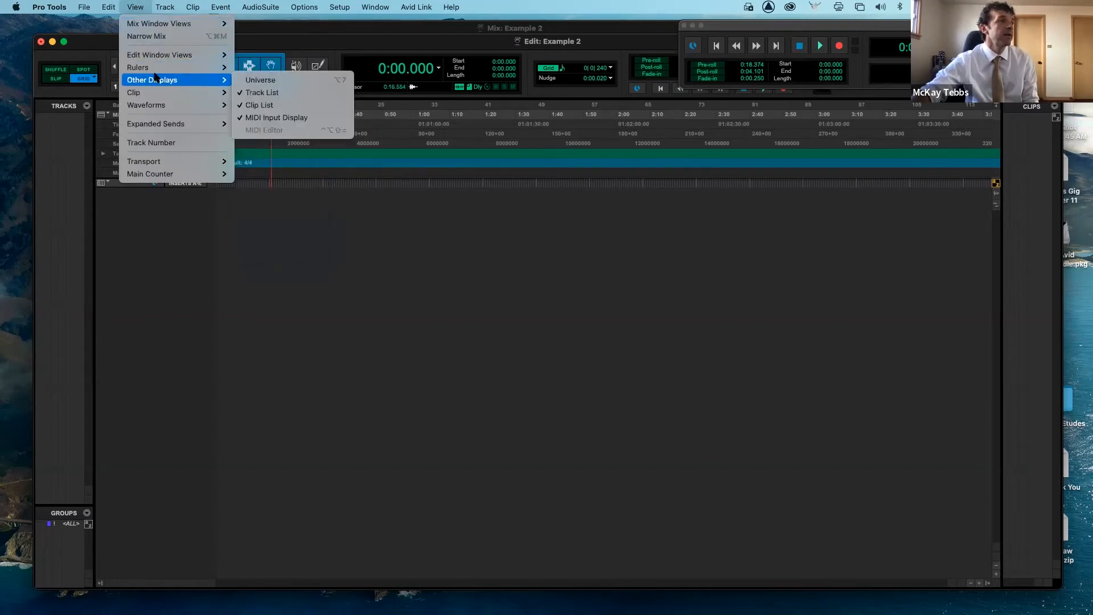
pyautogui.click(266, 94)
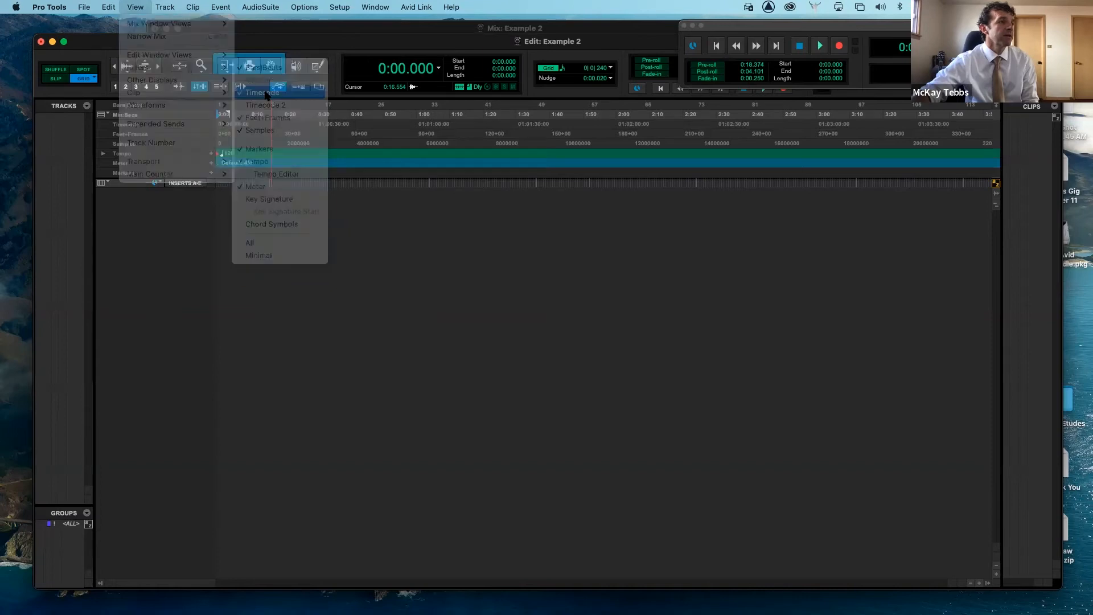
# - Browse the Track, Event and Setup menus
pyautogui.click(160, 6)
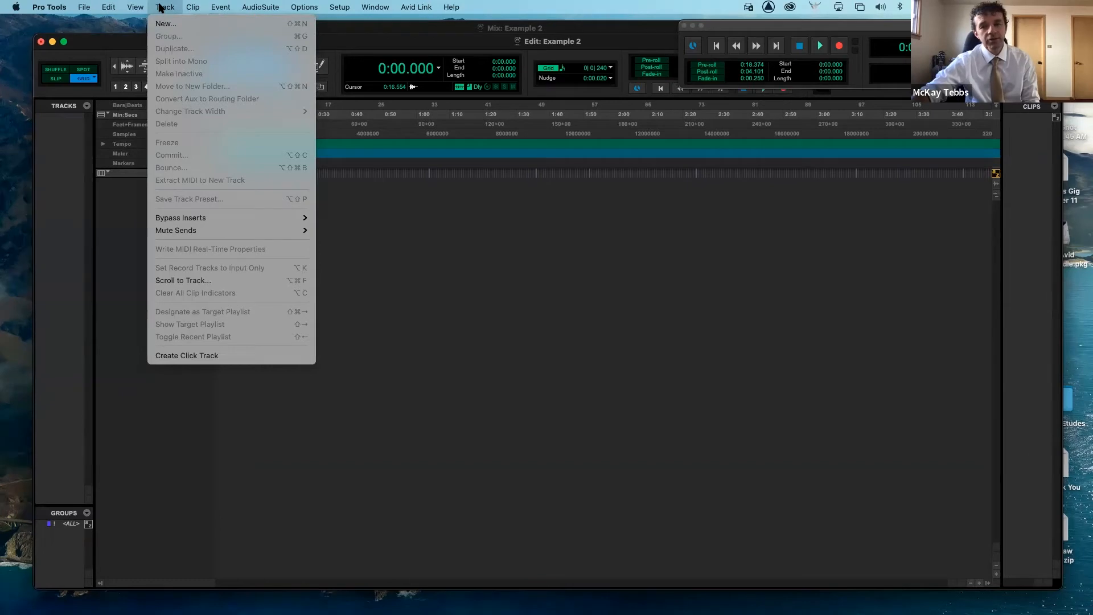
pyautogui.moveTo(191, 10)
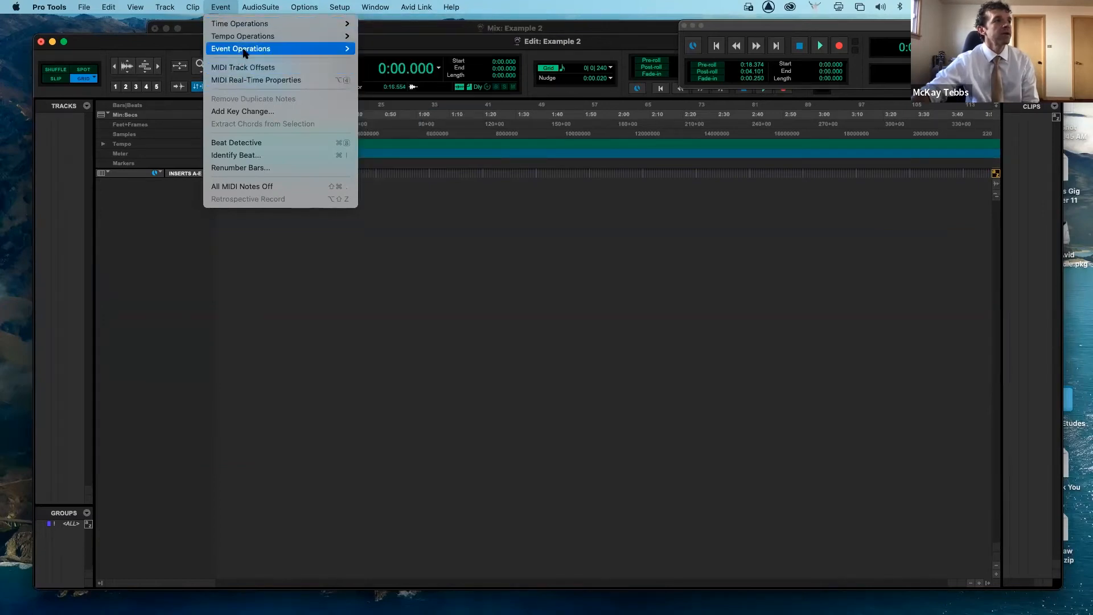
pyautogui.moveTo(246, 52)
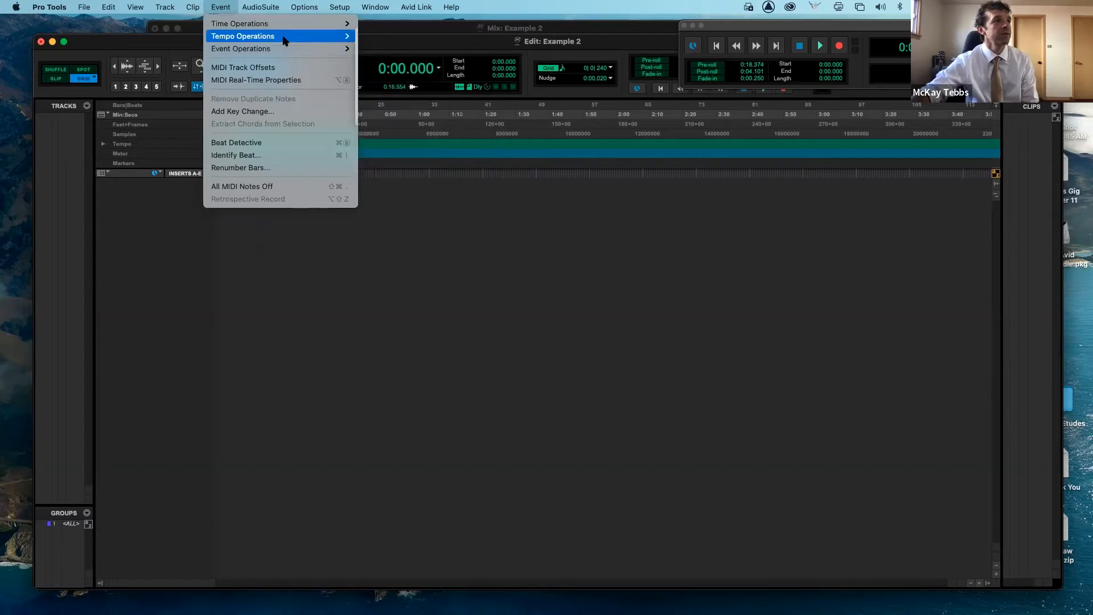
pyautogui.moveTo(270, 12)
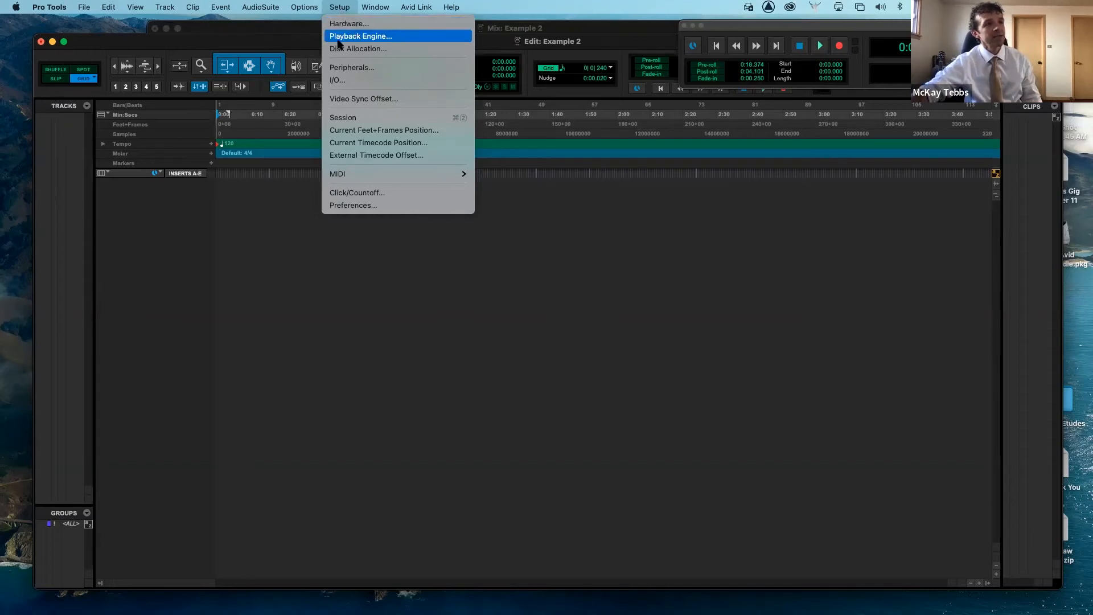
pyautogui.click(300, 191)
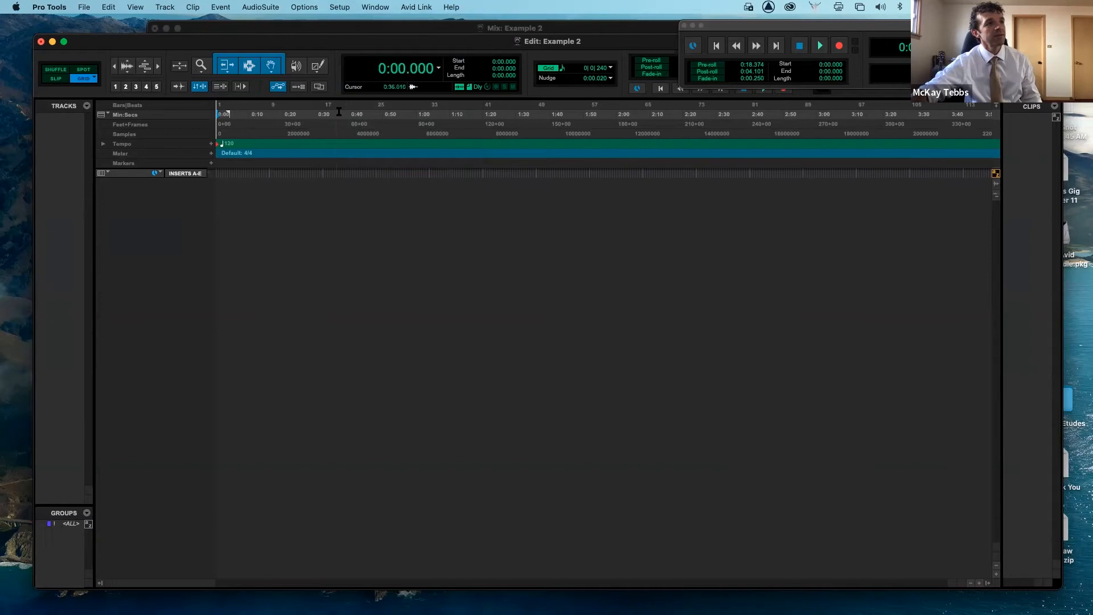
# - Open the Playback Engine settings and review the available playback devices
pyautogui.click(340, 7)
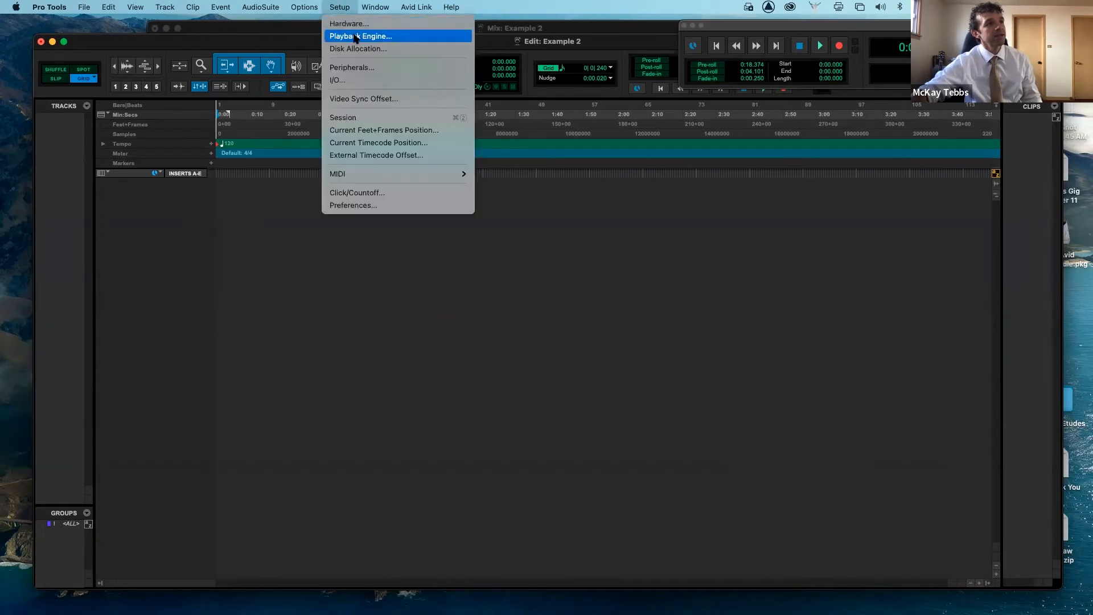
pyautogui.click(356, 36)
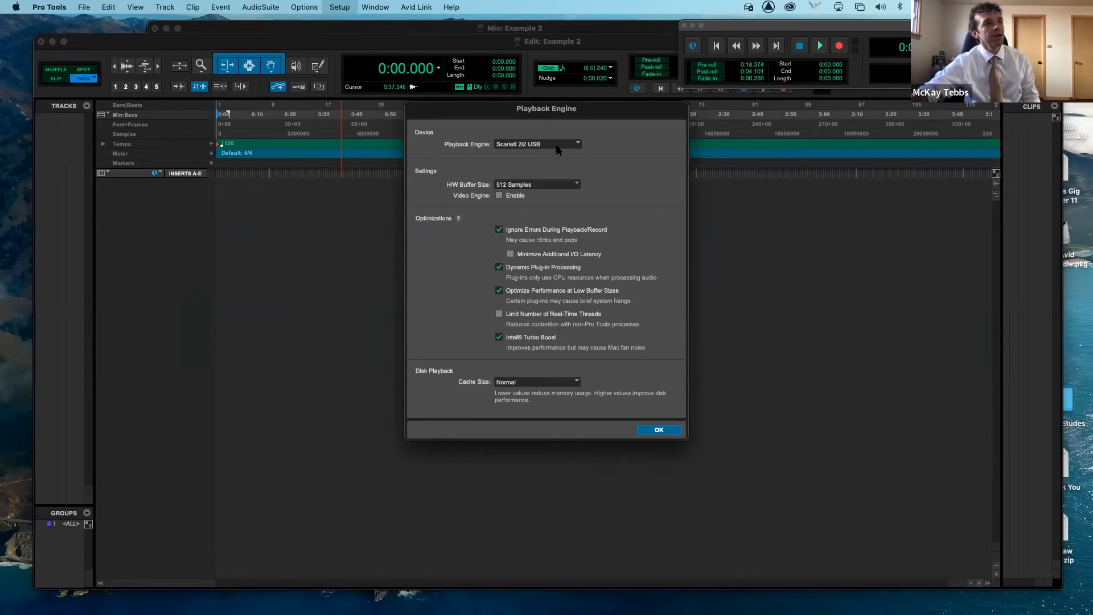
pyautogui.click(576, 146)
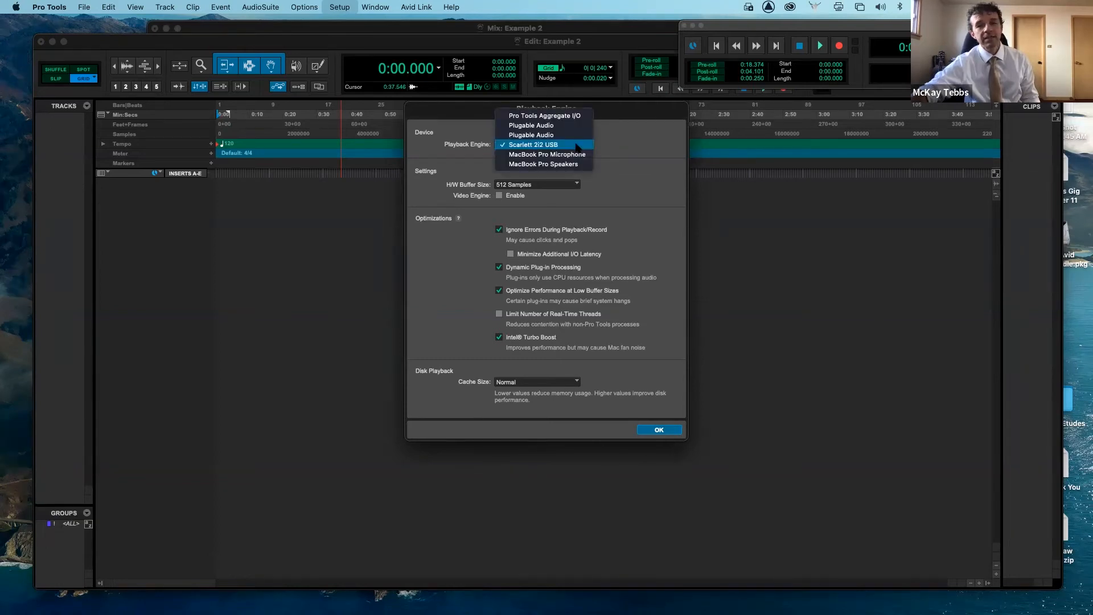
pyautogui.click(605, 150)
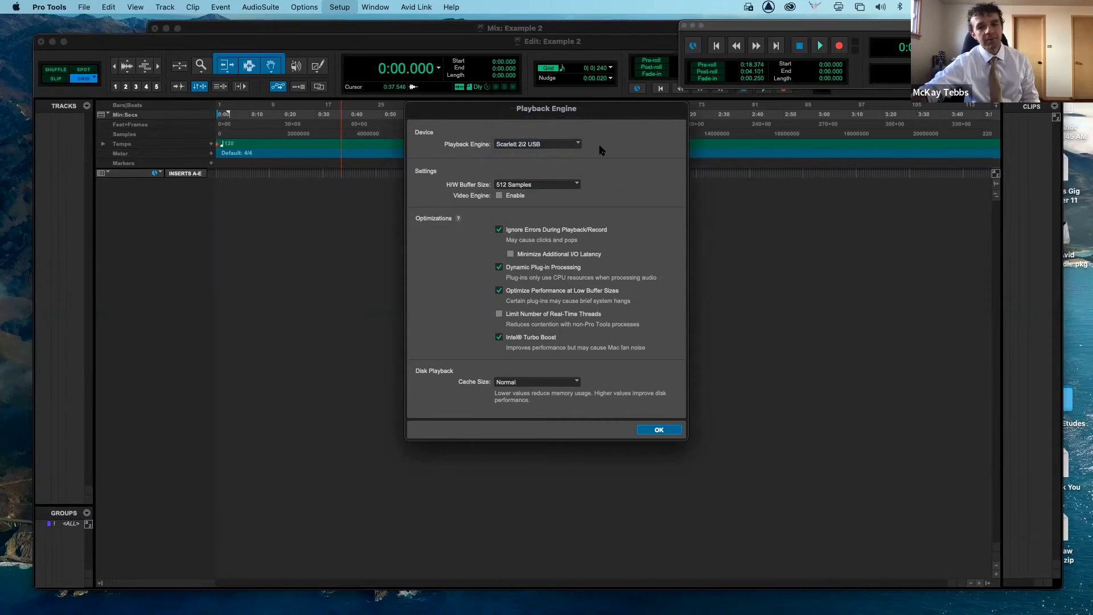
# - Try to switch the playback engine to MacBook Pro Microphone, cancelling the save-and-close alert
pyautogui.click(558, 147)
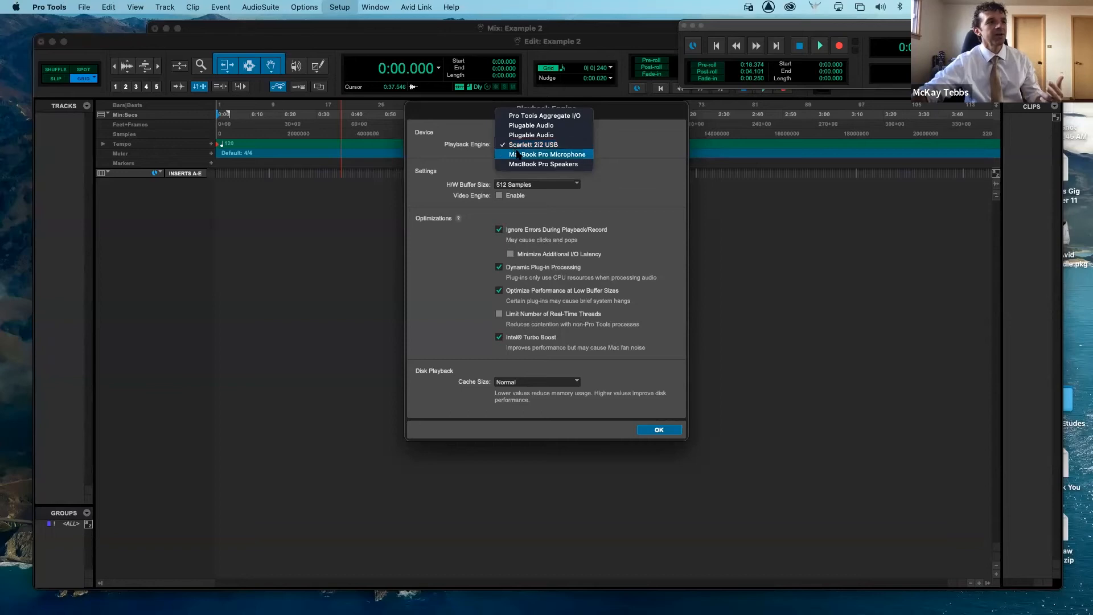
pyautogui.click(513, 154)
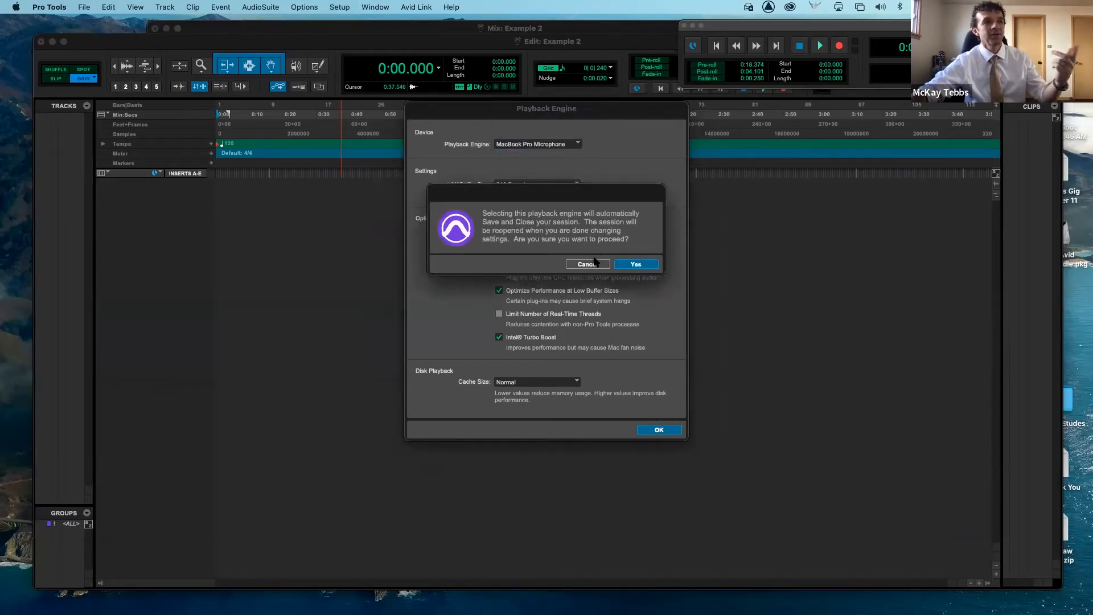
pyautogui.click(592, 264)
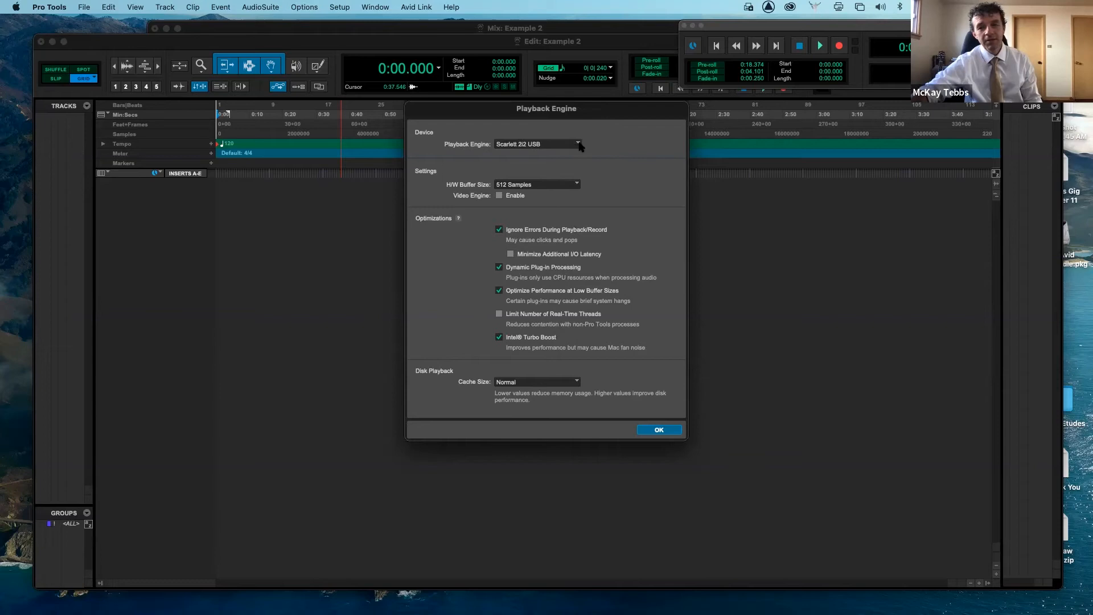
# - Set the H/W Buffer Size to 64 Samples, then to 128 Samples
pyautogui.click(577, 185)
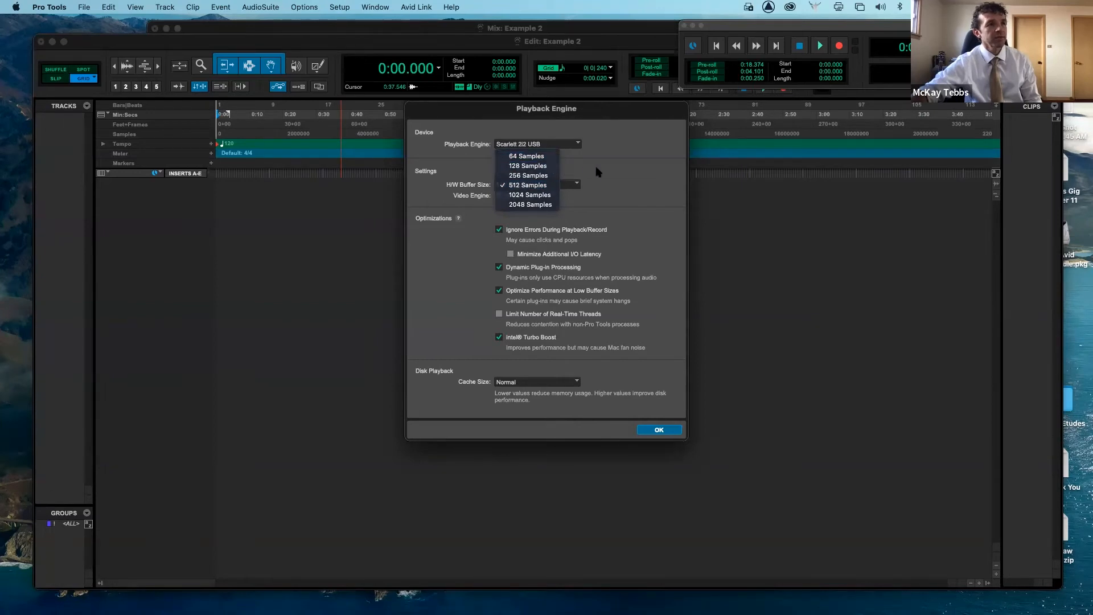
pyautogui.click(598, 172)
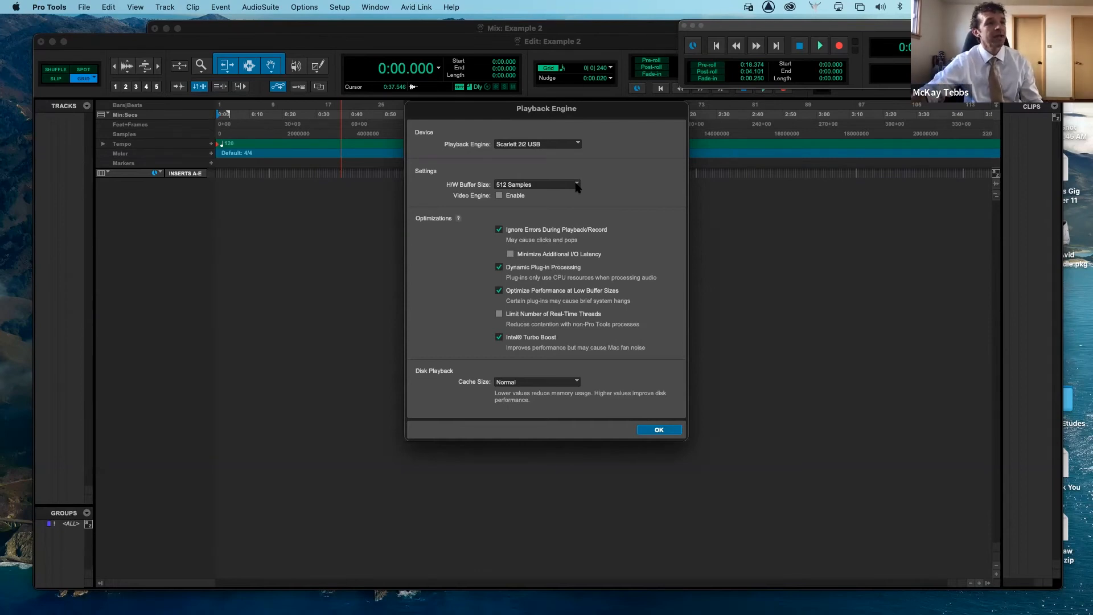
pyautogui.click(576, 185)
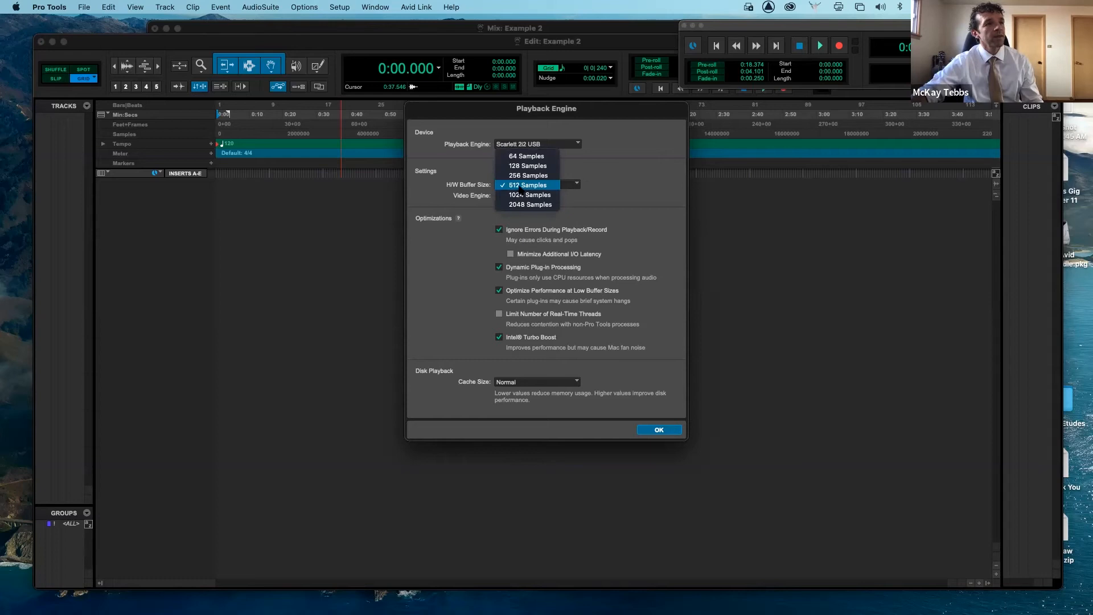
pyautogui.click(475, 179)
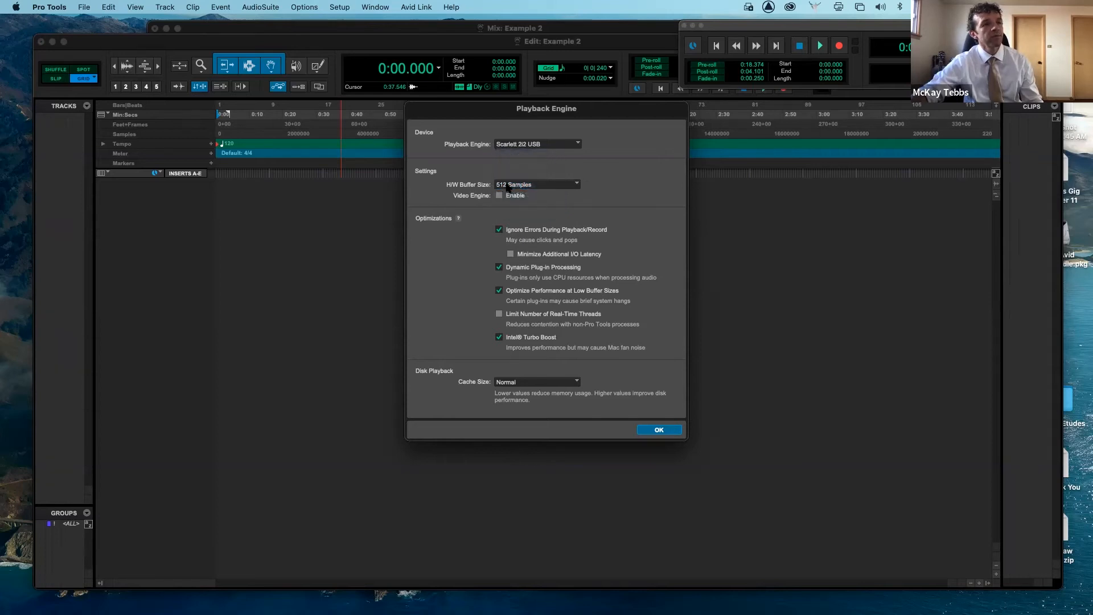
pyautogui.click(538, 185)
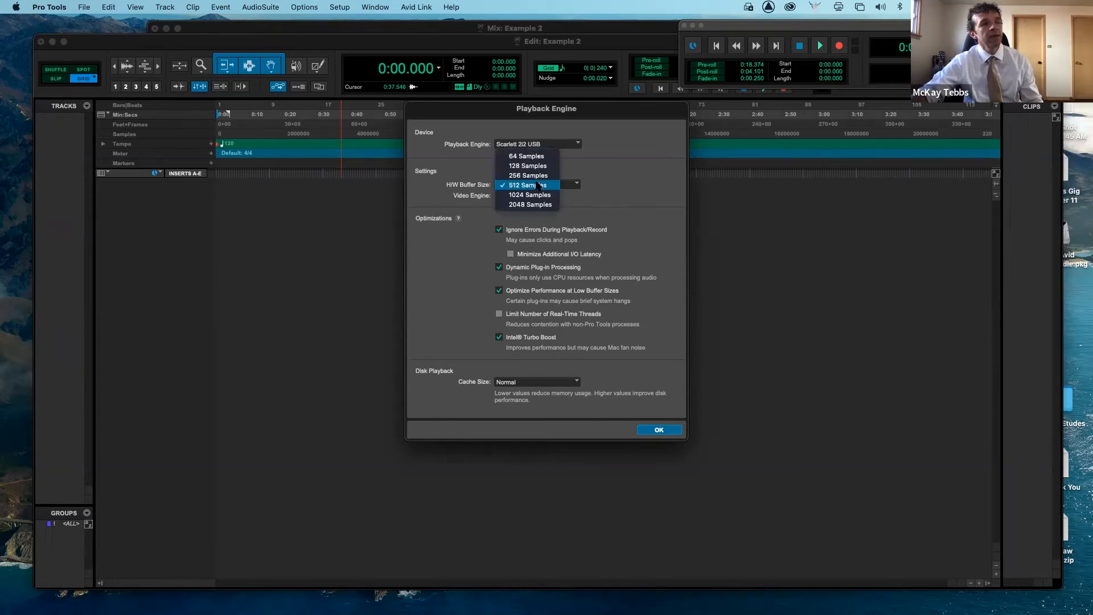
pyautogui.click(548, 159)
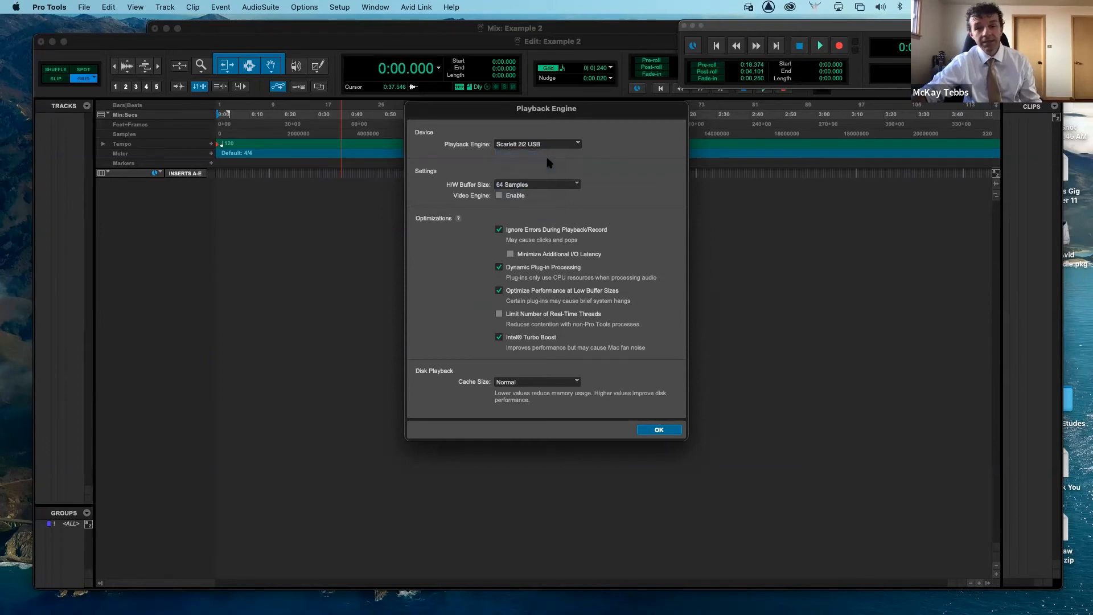
pyautogui.click(562, 185)
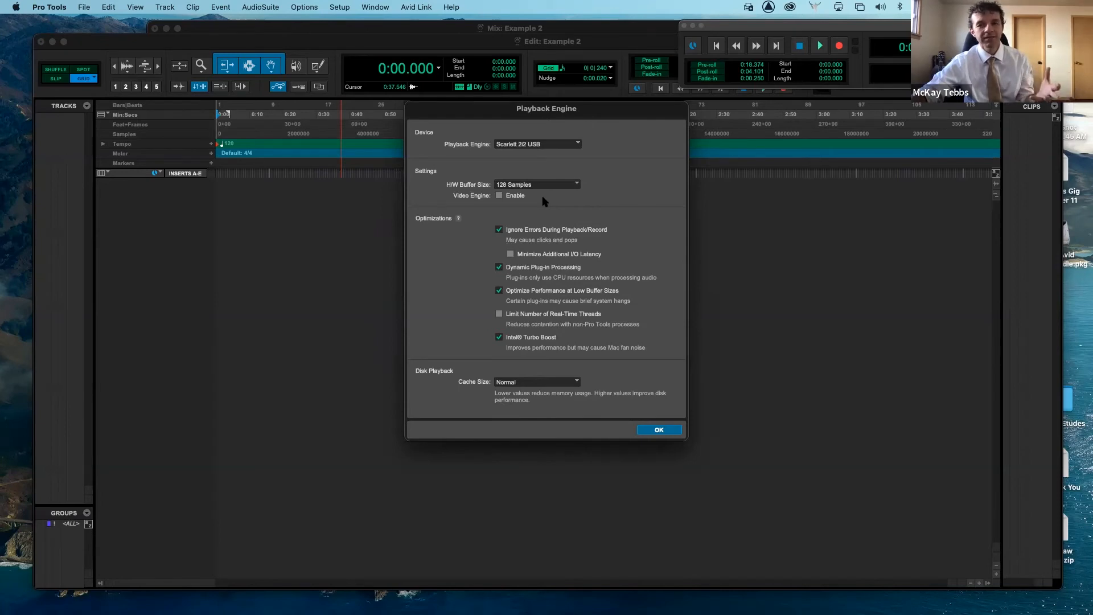
# - Set the H/W Buffer Size to 2048 Samples, then to 256 Samples
pyautogui.click(573, 188)
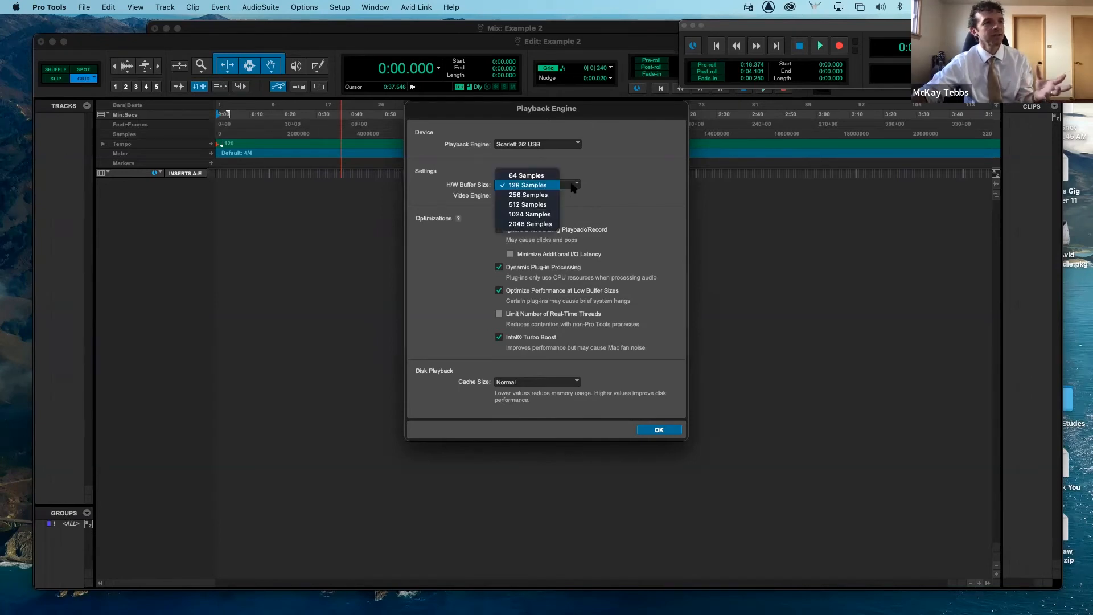
pyautogui.click(549, 224)
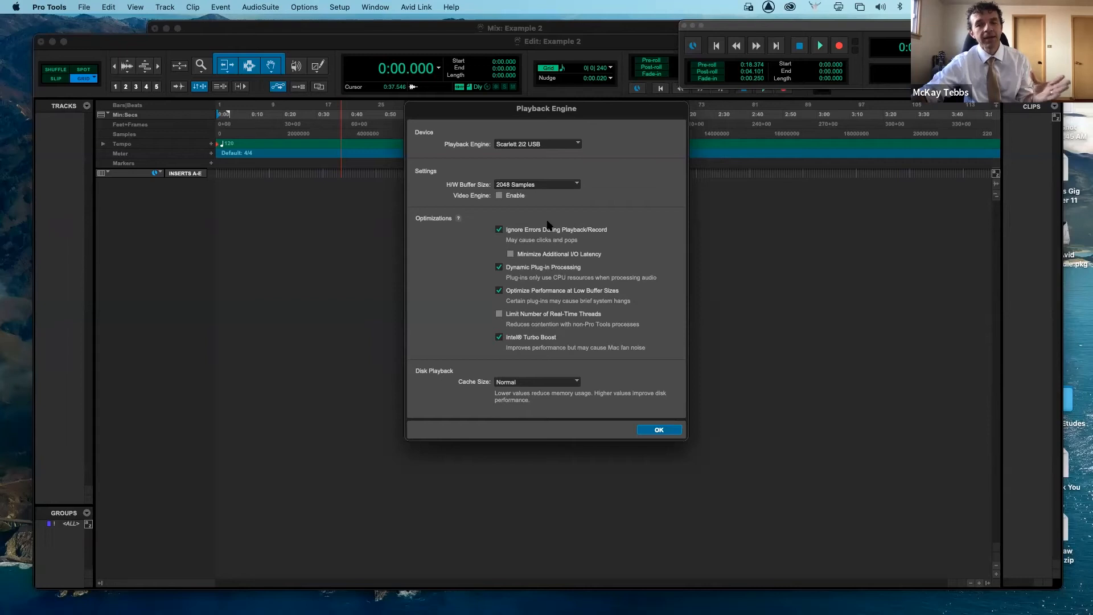
pyautogui.click(578, 185)
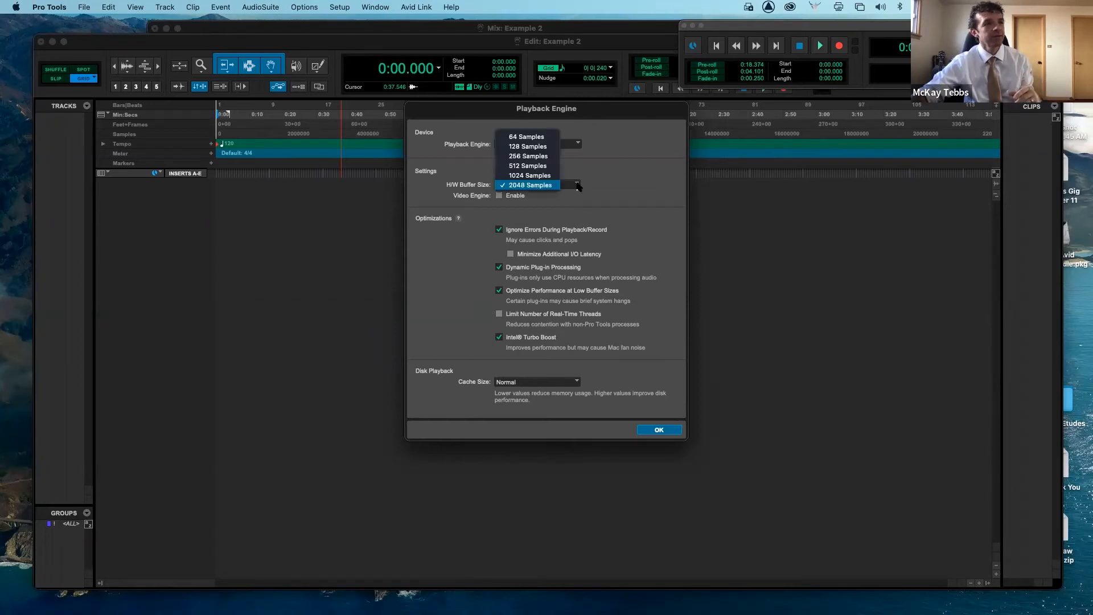
pyautogui.click(550, 158)
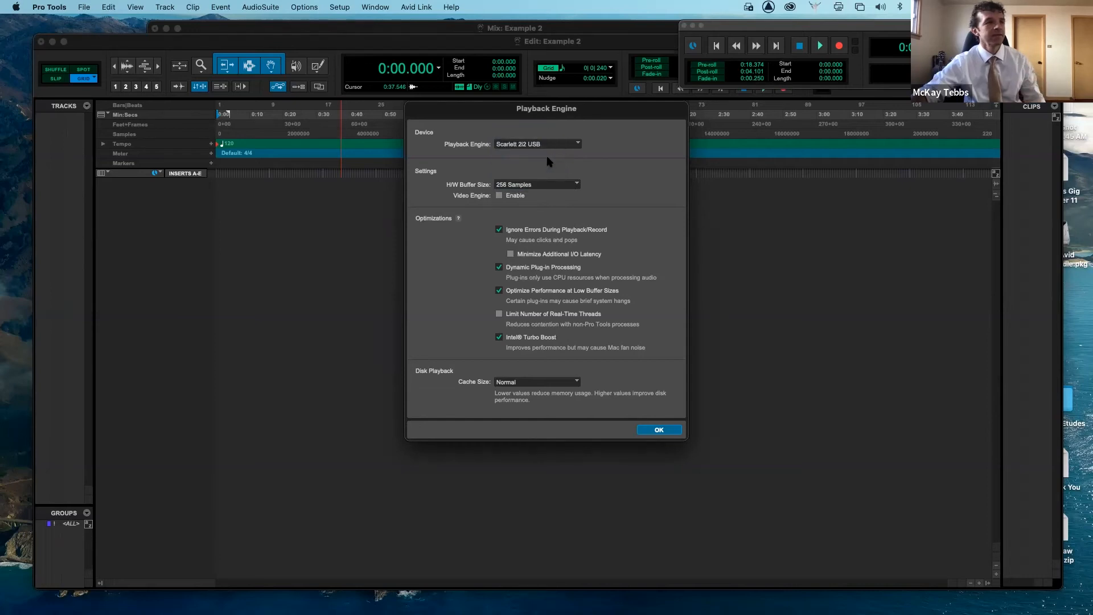
# - Open the Big Counter window, position it over the edit area, and start playback, dismissing the CPU overload alert
pyautogui.click(660, 430)
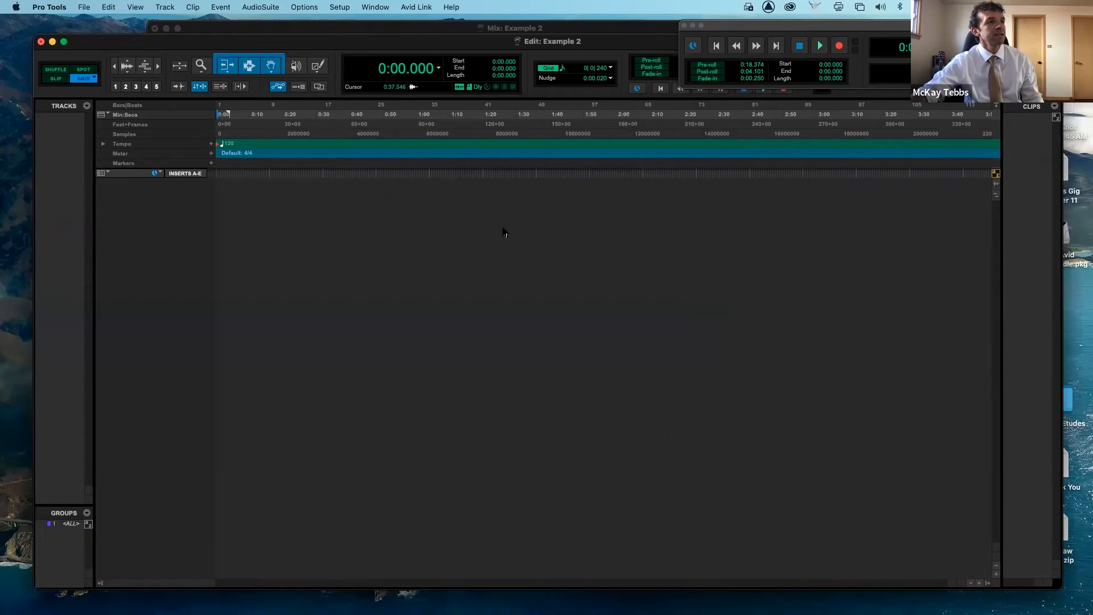
pyautogui.click(341, 7)
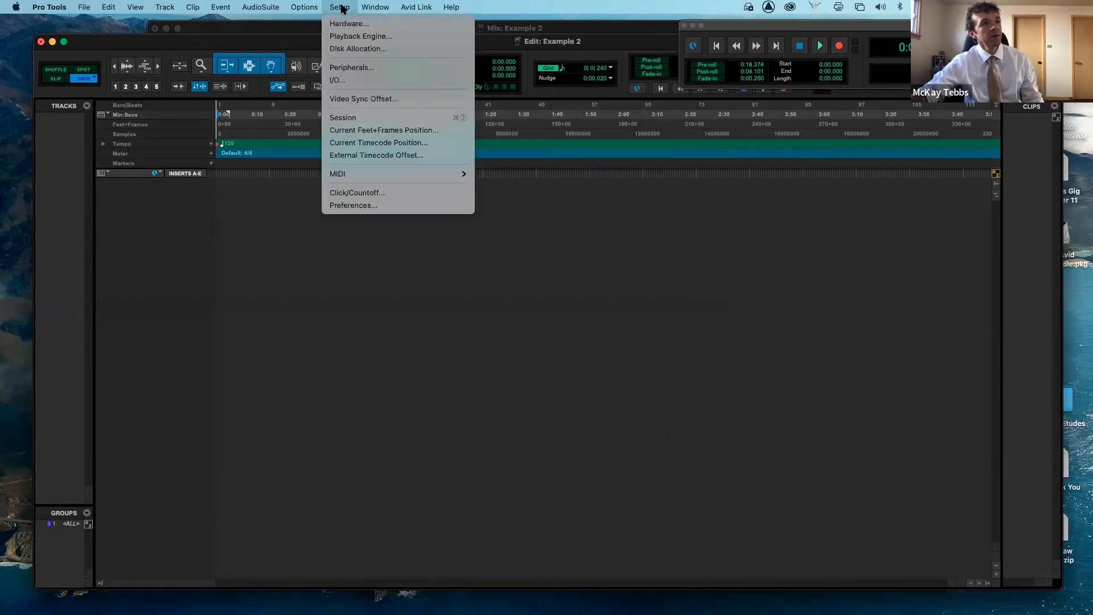
pyautogui.moveTo(376, 8)
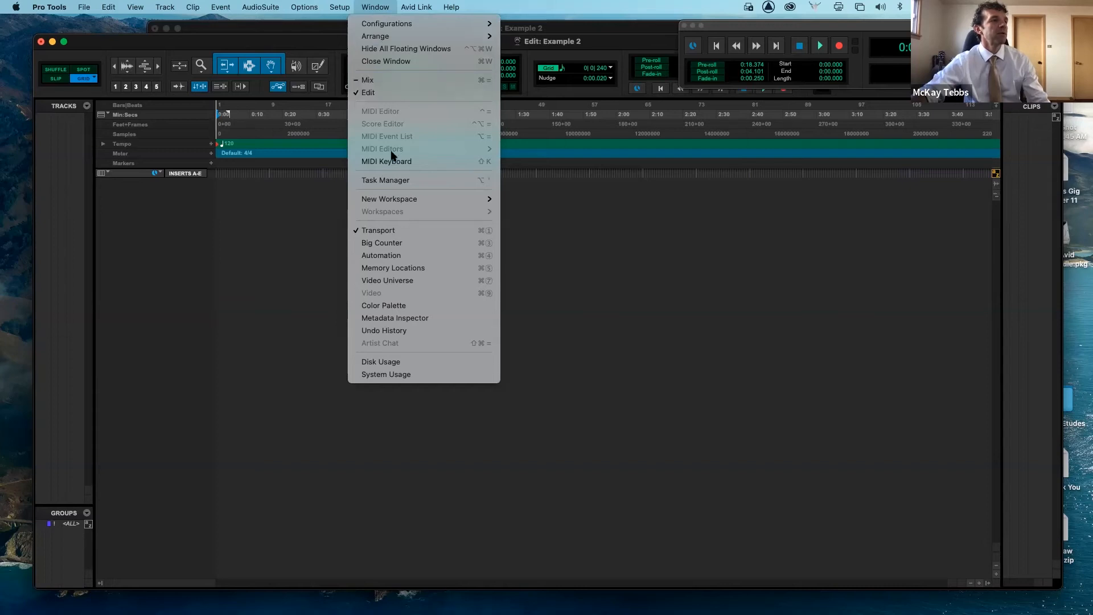
pyautogui.click(399, 242)
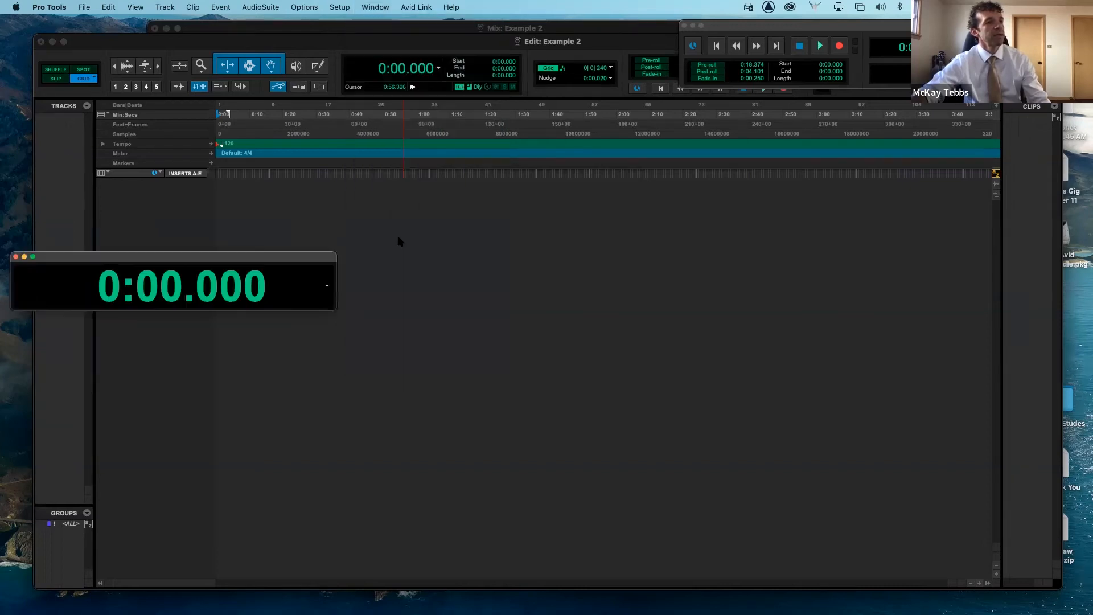
pyautogui.moveTo(271, 259); pyautogui.dragTo(368, 272)
pyautogui.press('space')
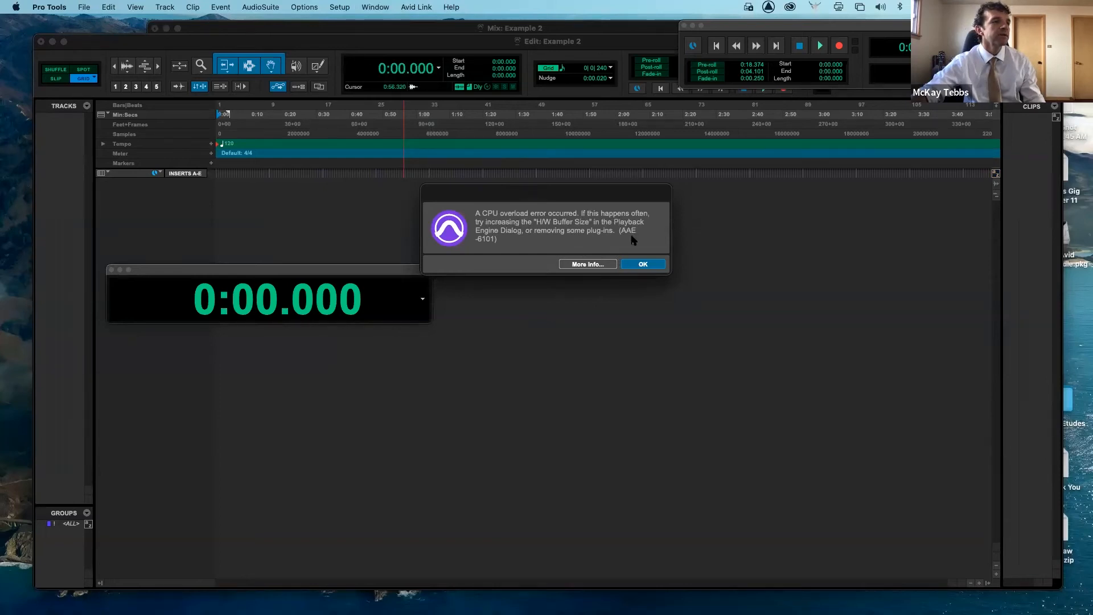
pyautogui.click(642, 263)
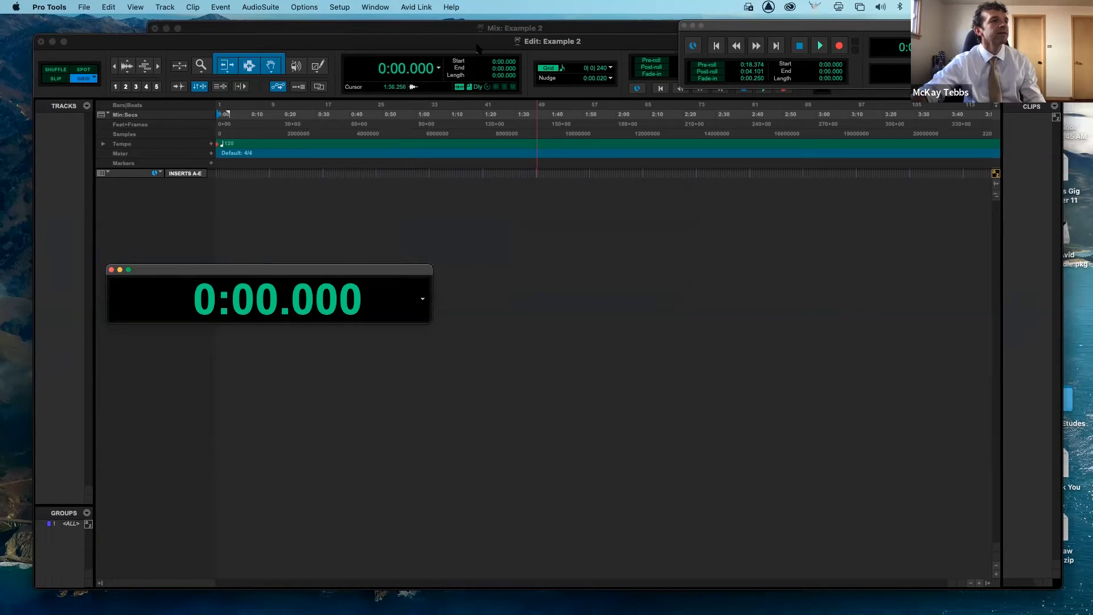
# - Set the Playback Engine's H/W Buffer Size to 128 Samples
pyautogui.click(340, 7)
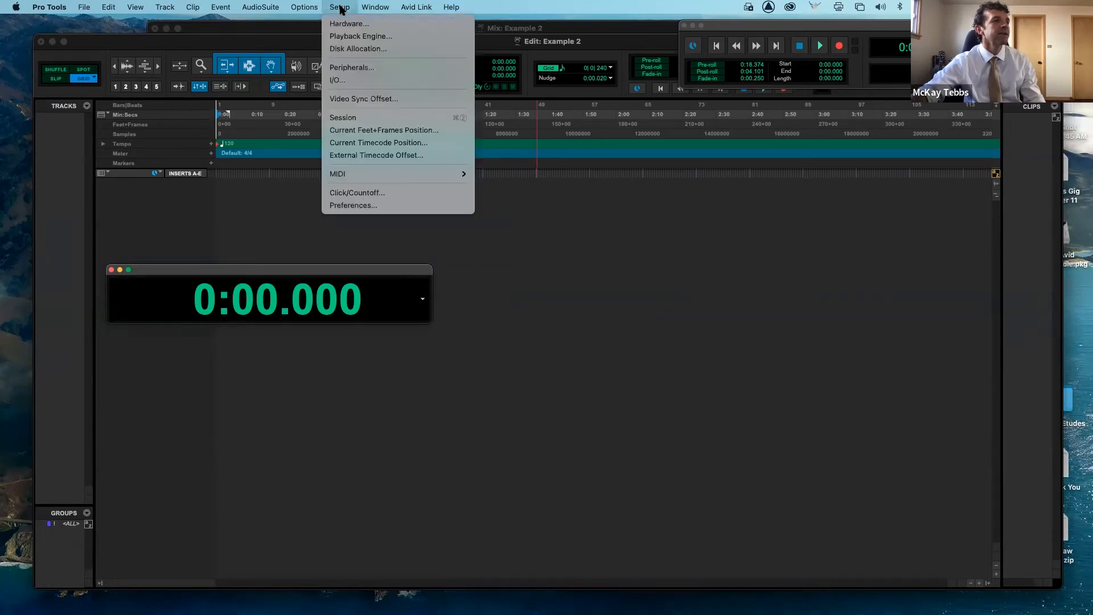
pyautogui.click(348, 36)
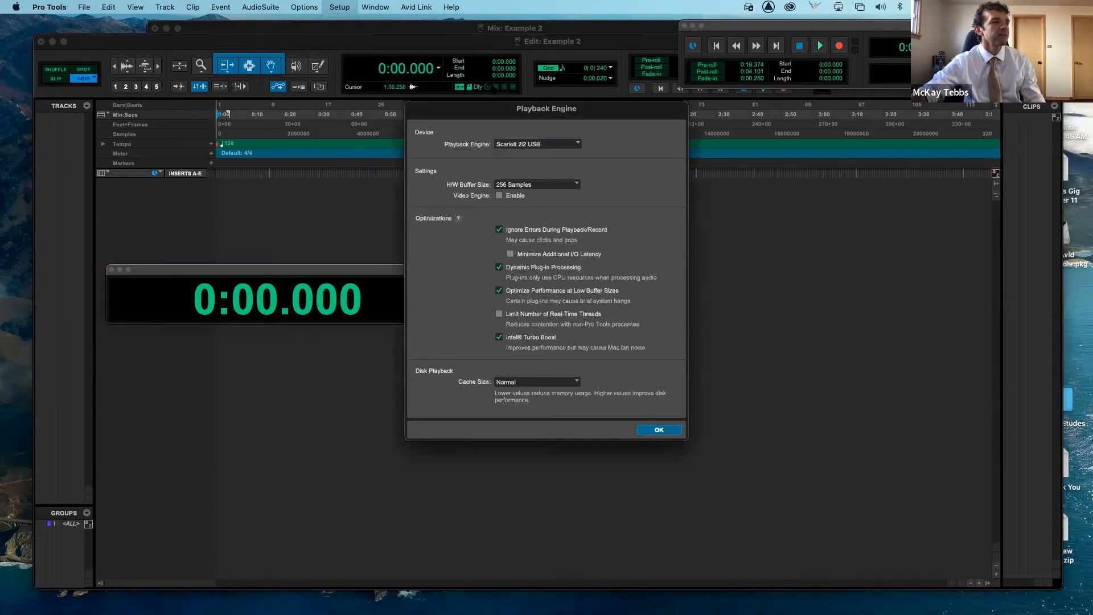
pyautogui.click(576, 184)
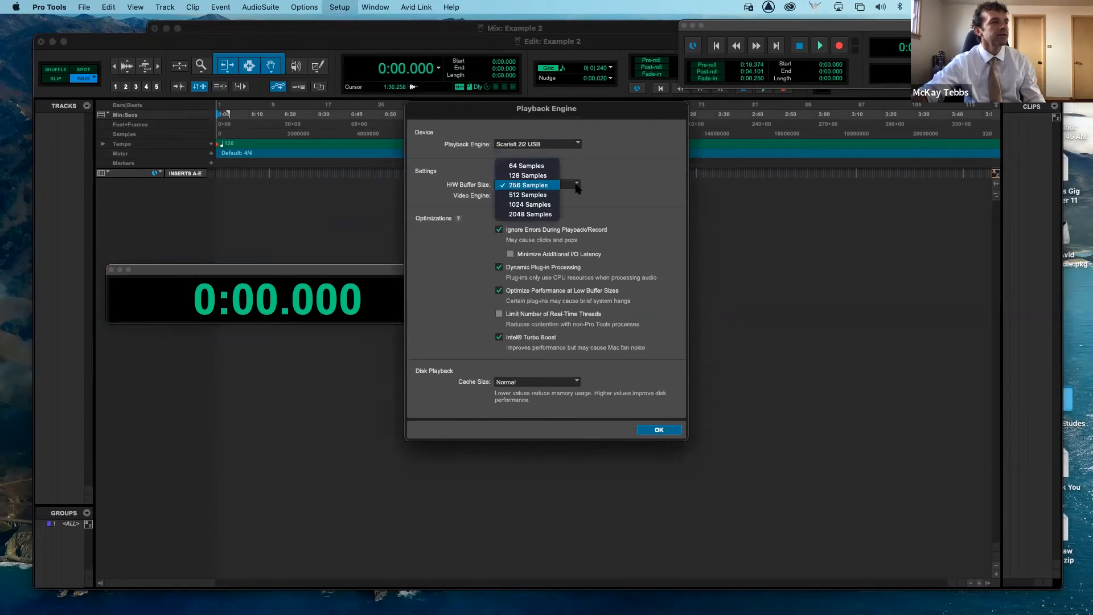
pyautogui.click(539, 175)
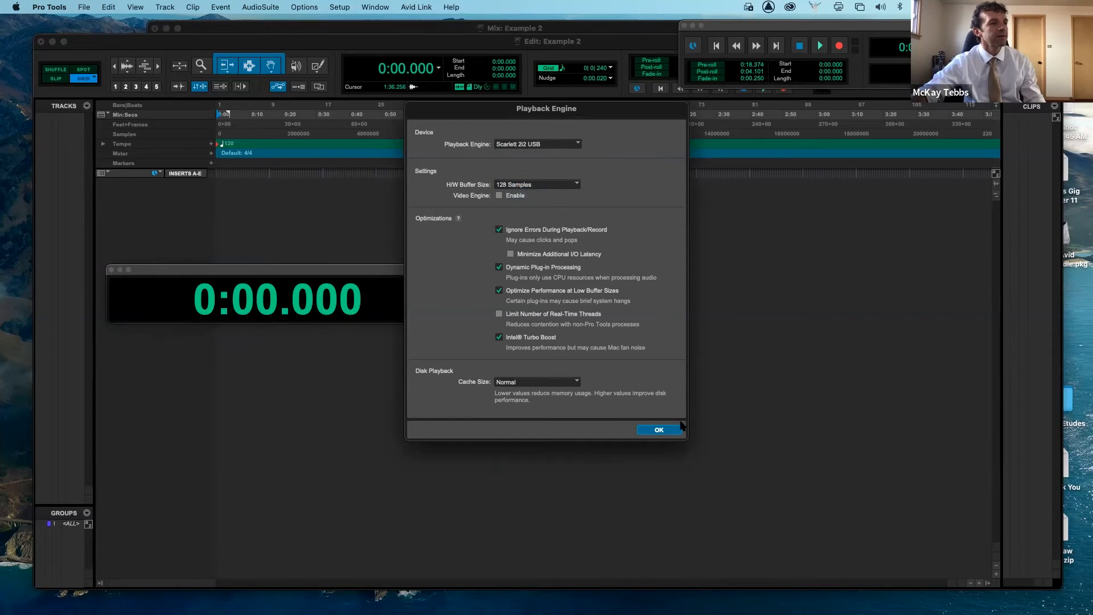
pyautogui.click(658, 430)
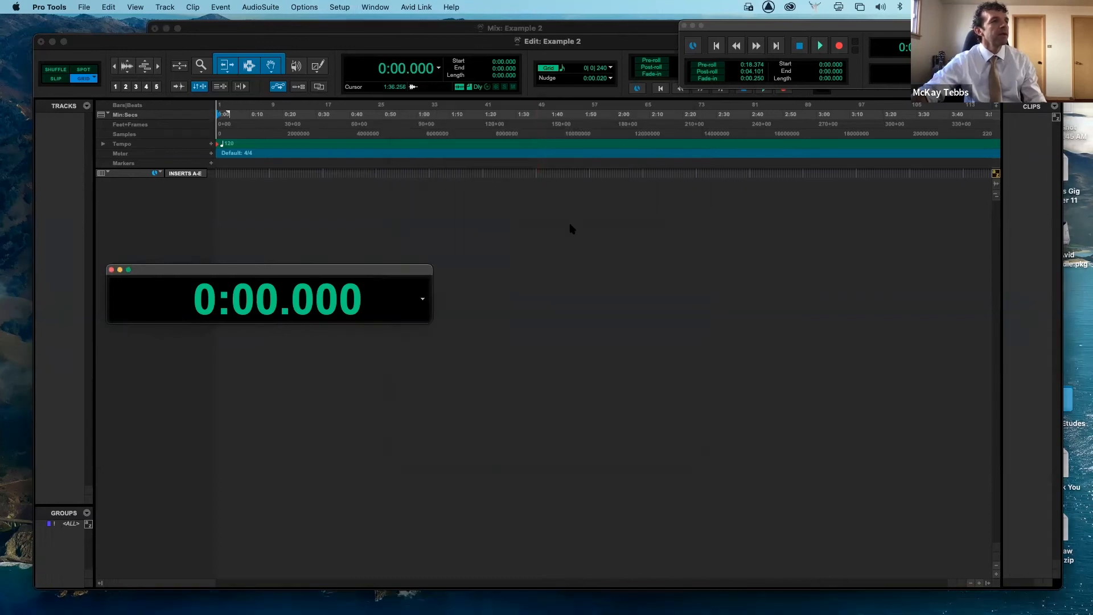
# - Open the Automation window and bring the Edit window forward
pyautogui.click(374, 7)
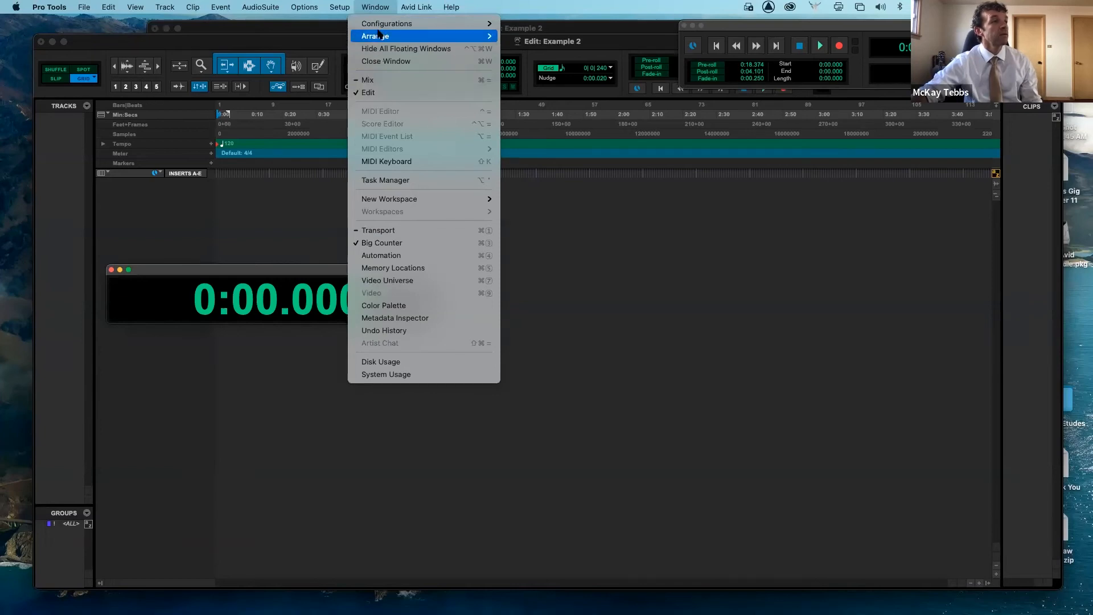
pyautogui.click(402, 255)
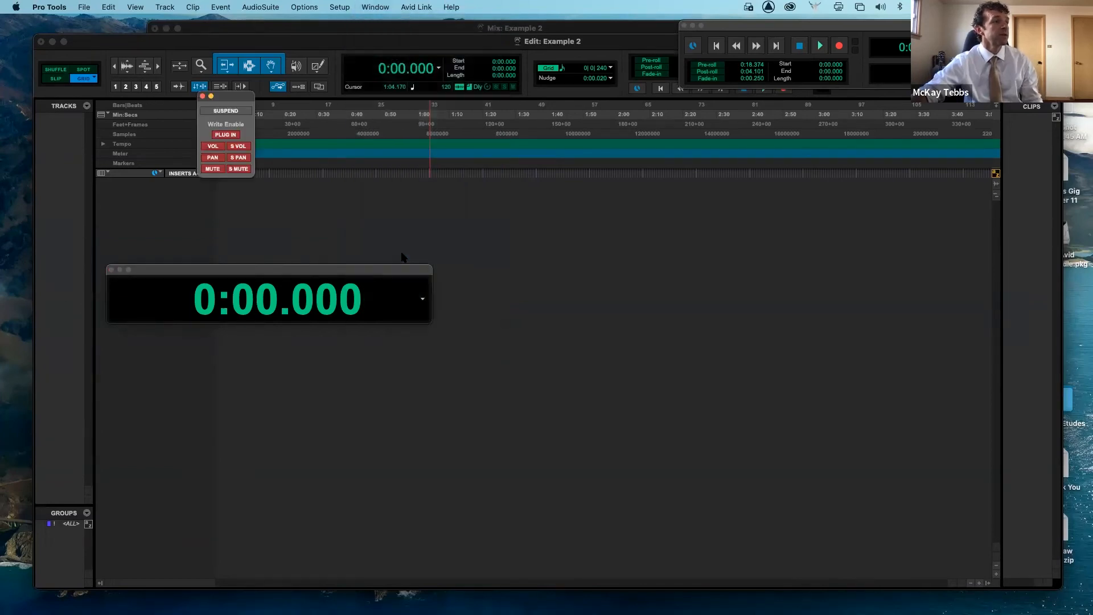
pyautogui.click(371, 7)
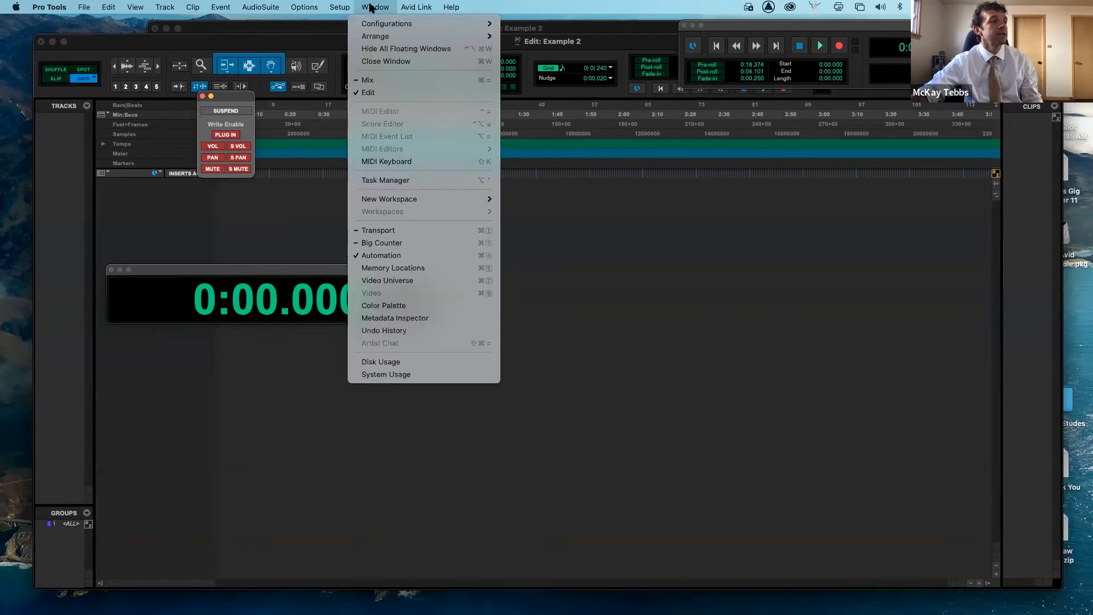
pyautogui.click(391, 92)
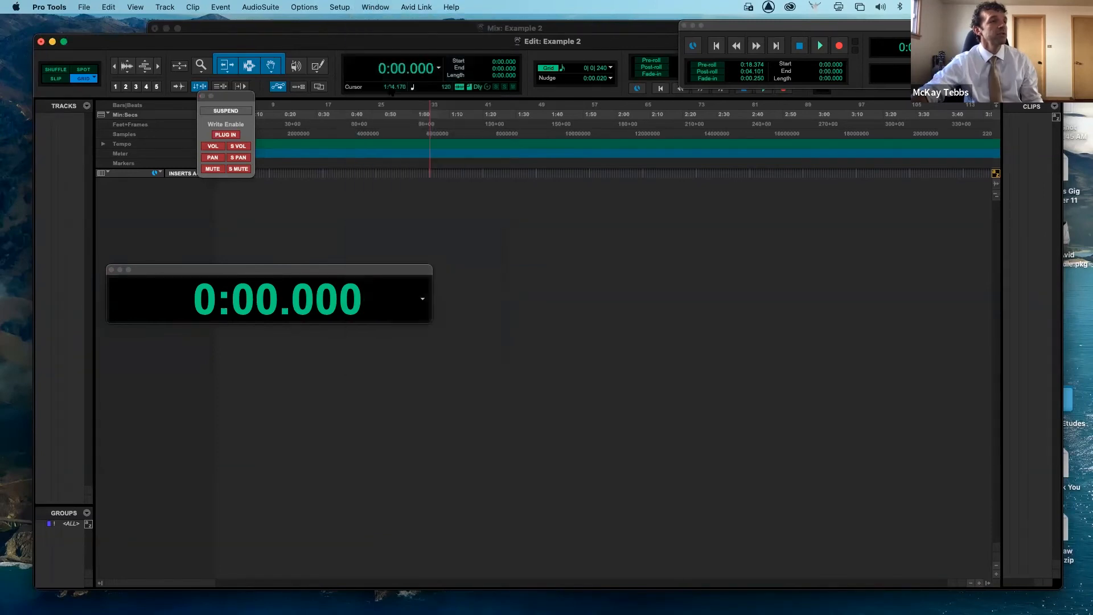
# - Open the Mix window
pyautogui.click(375, 7)
pyautogui.click(381, 79)
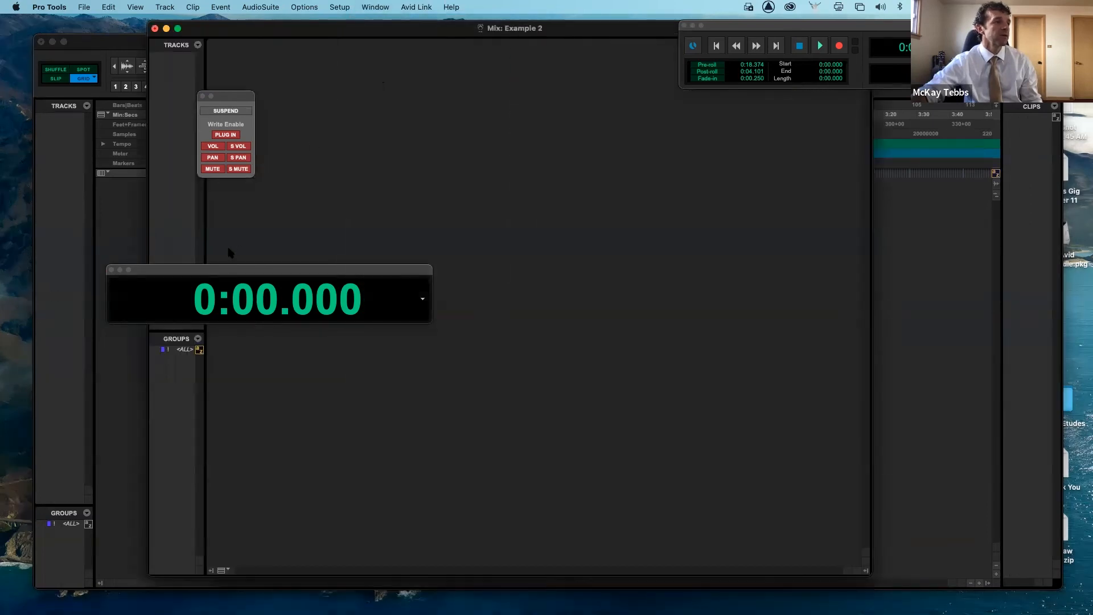
# - Close the Big Counter and Automation windows and return to the Edit window
pyautogui.click(112, 272)
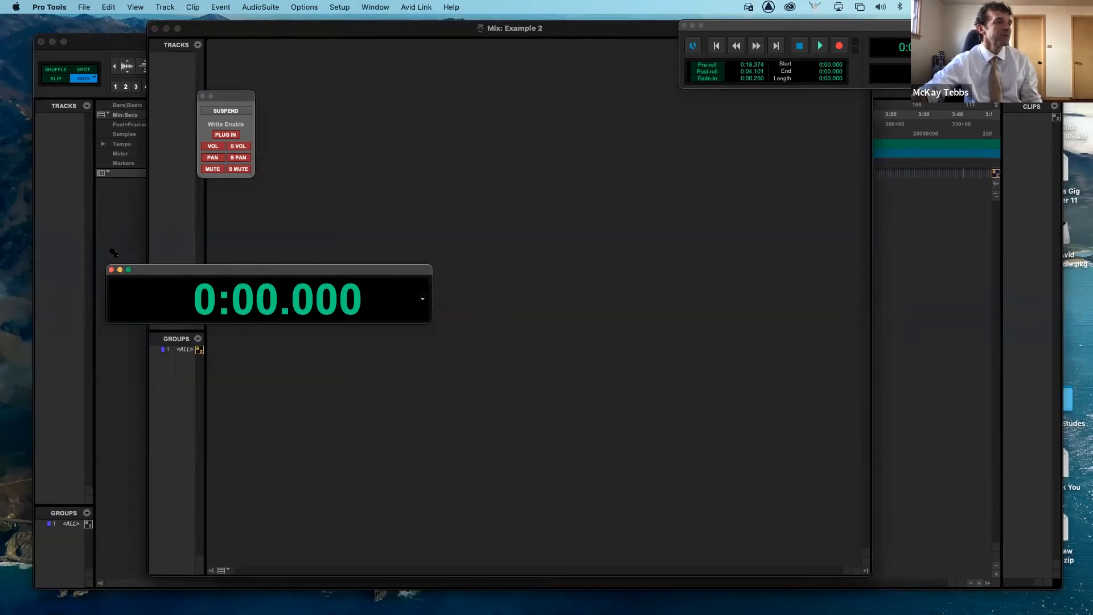
pyautogui.click(112, 270)
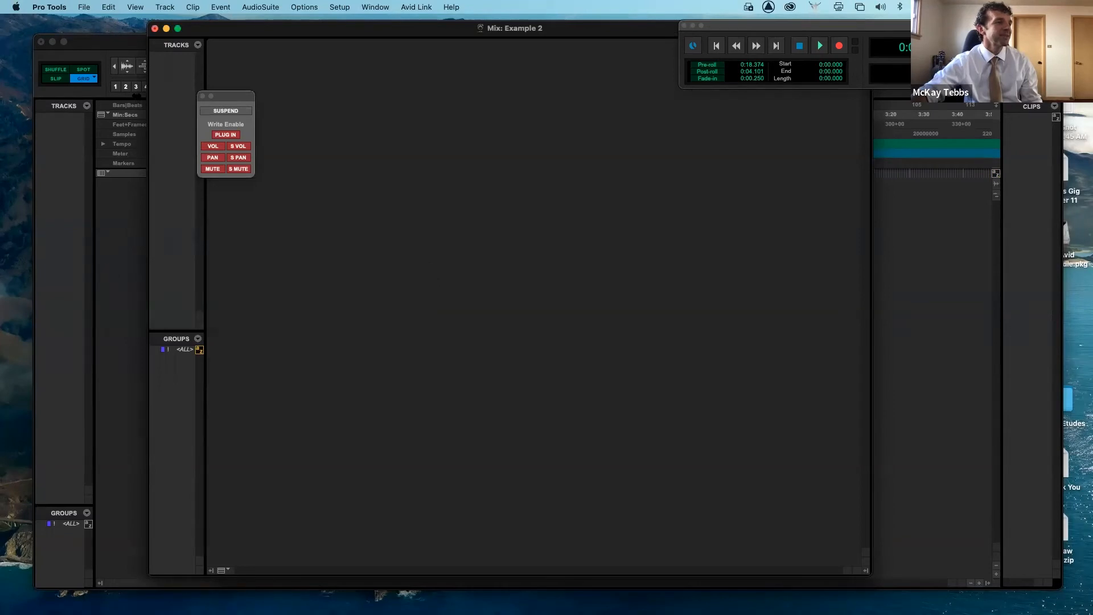
pyautogui.click(202, 96)
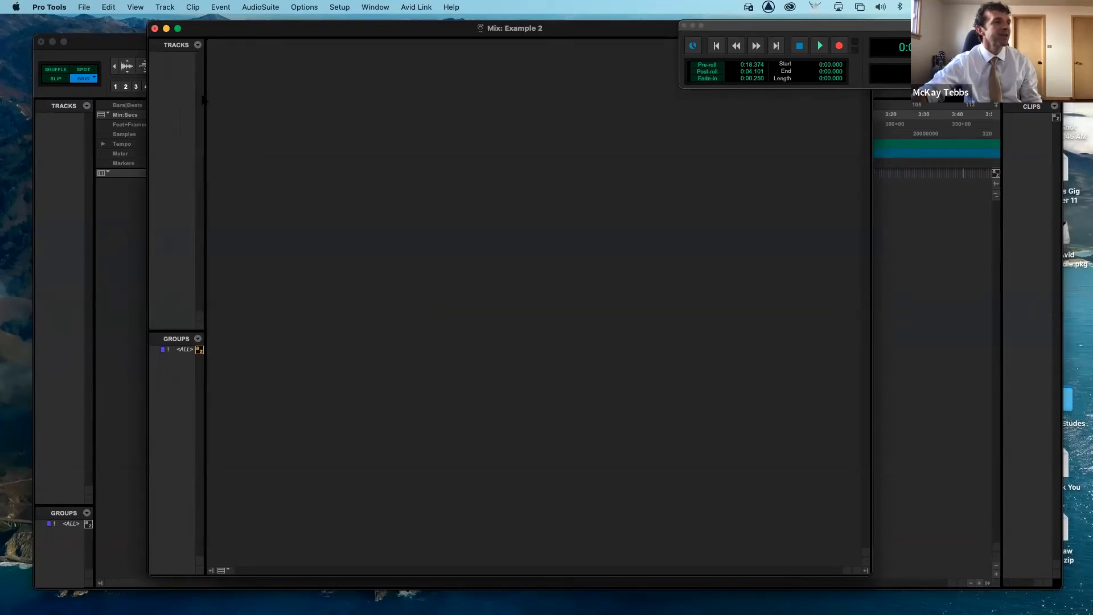
pyautogui.click(137, 241)
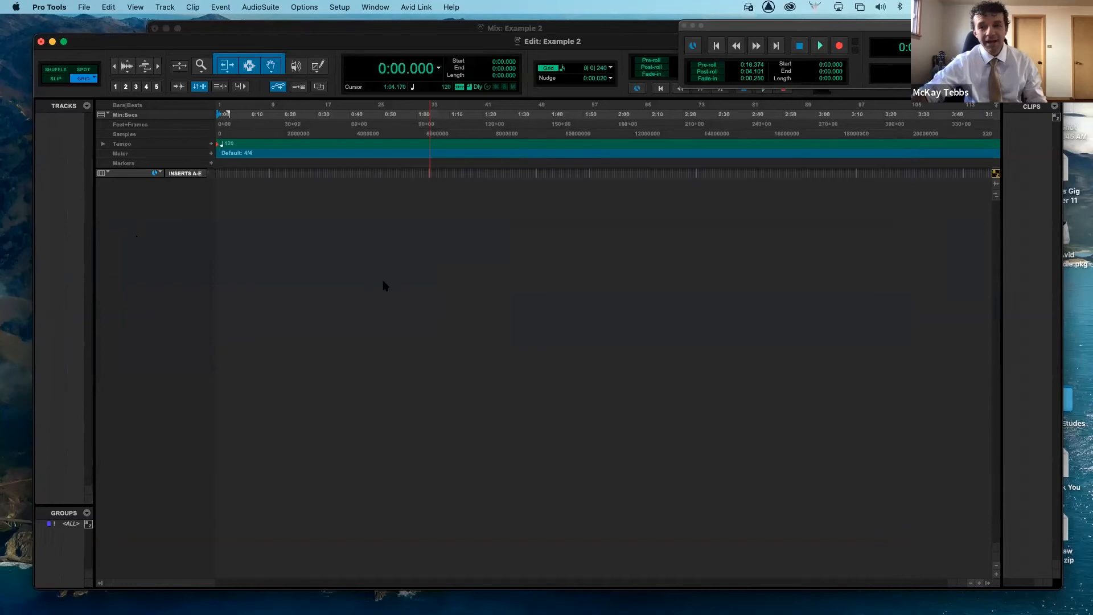
# - Create three mono audio tracks, two stereo audio tracks and one mono instrument track
pyautogui.press('super+shift+n')
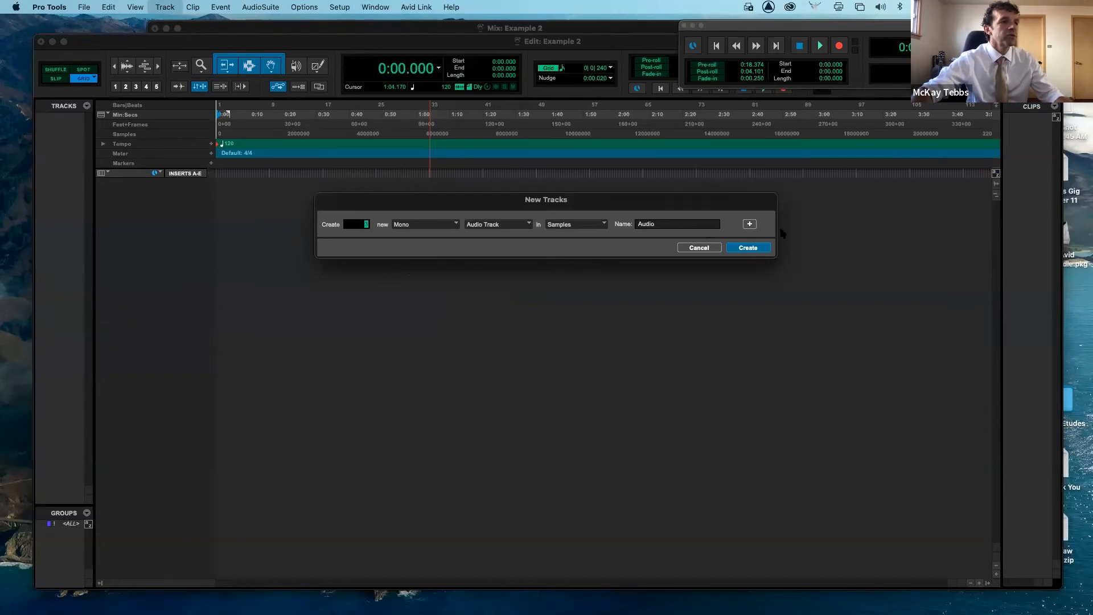
pyautogui.click(750, 224)
pyautogui.write('2')
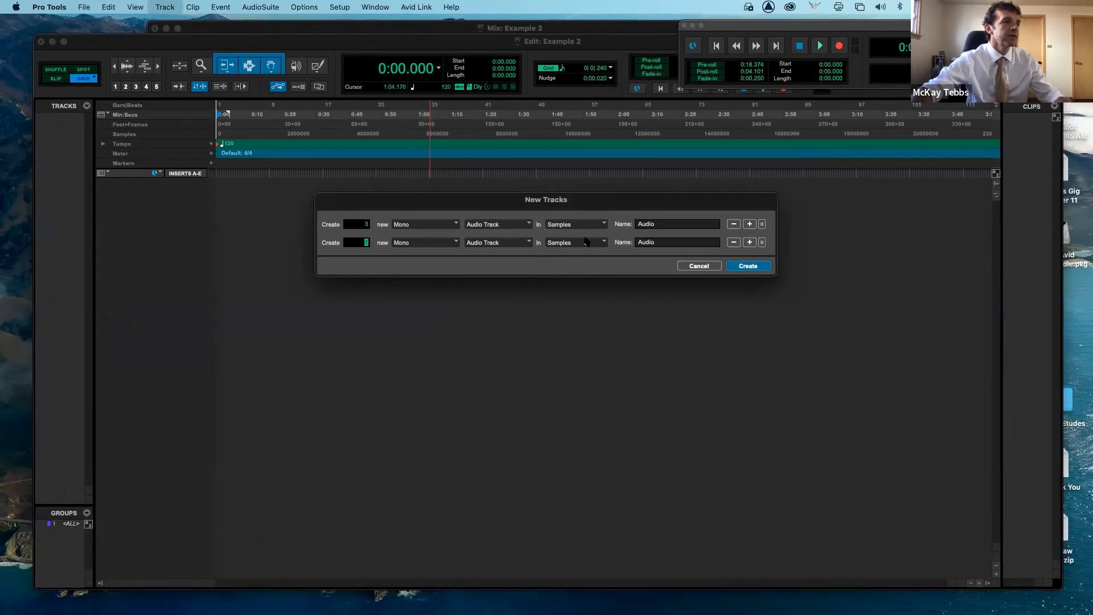
pyautogui.click(453, 243)
pyautogui.click(424, 256)
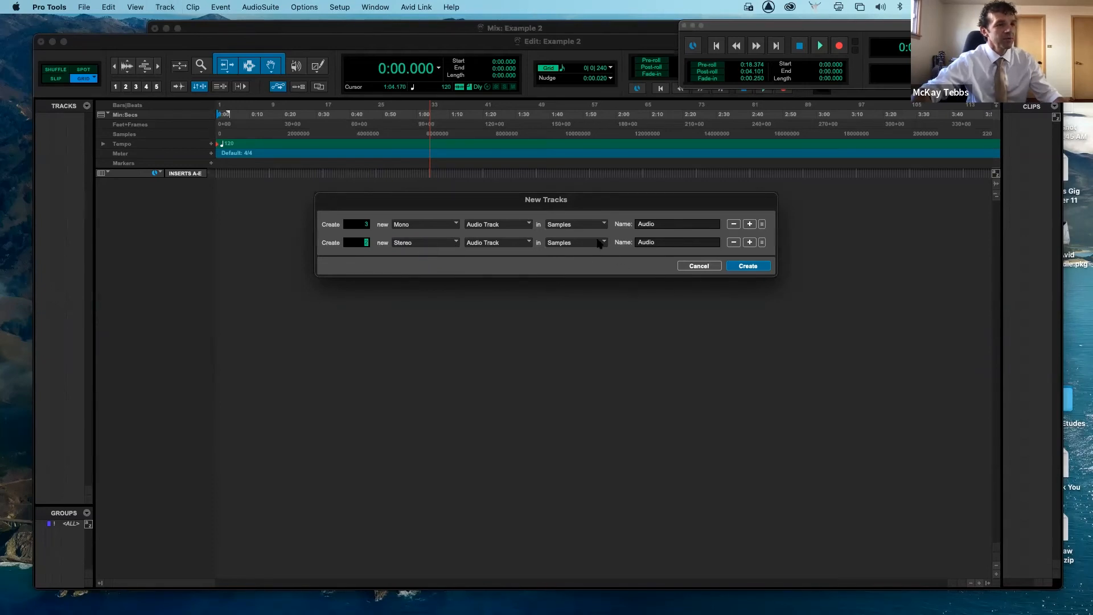
pyautogui.click(750, 242)
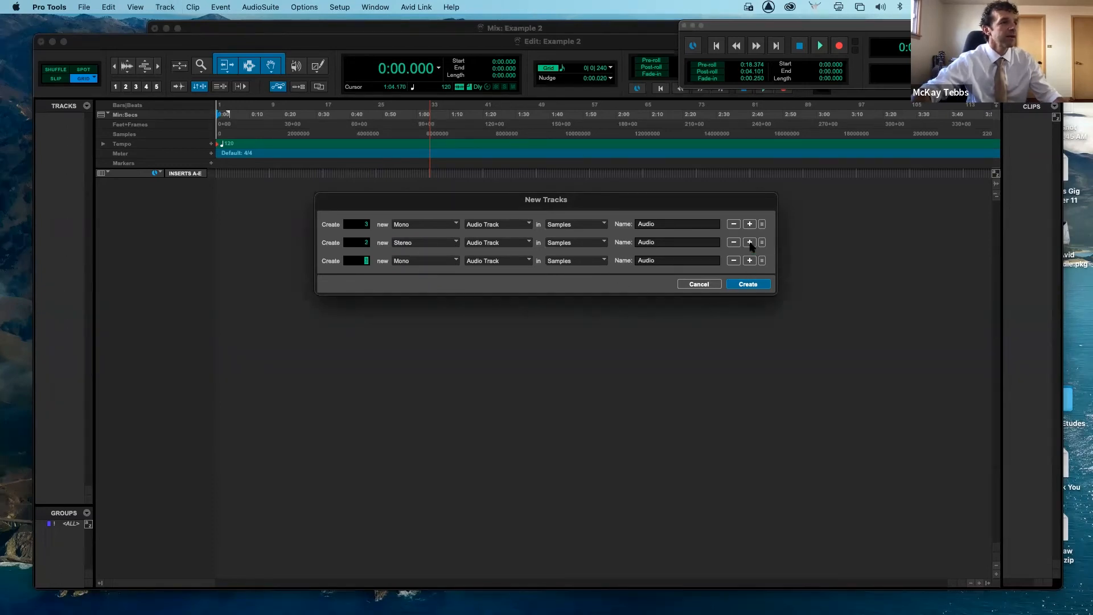
pyautogui.click(508, 263)
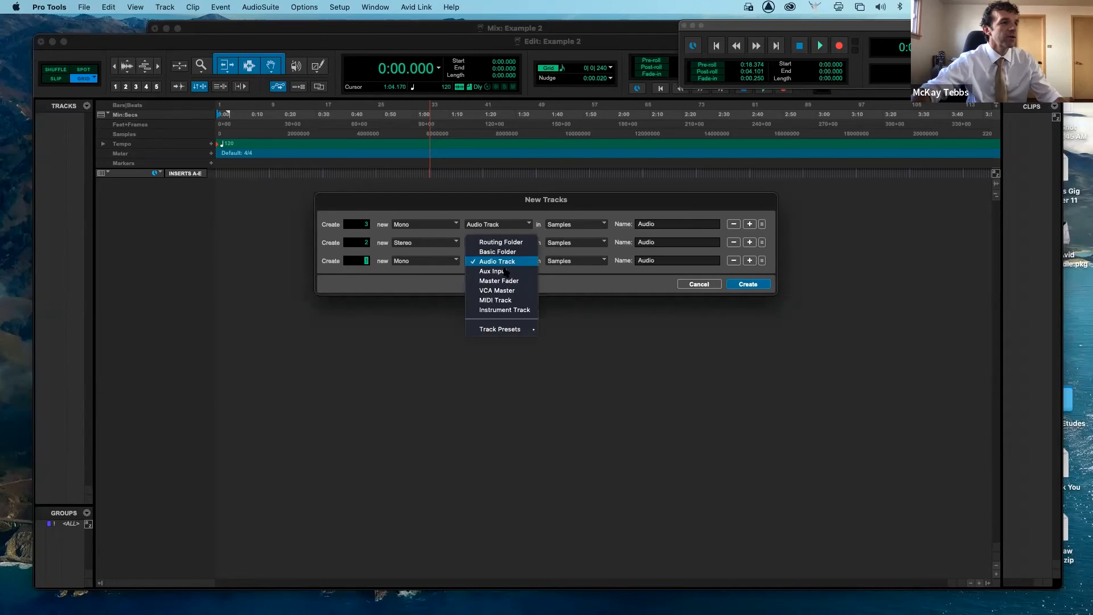
pyautogui.click(502, 307)
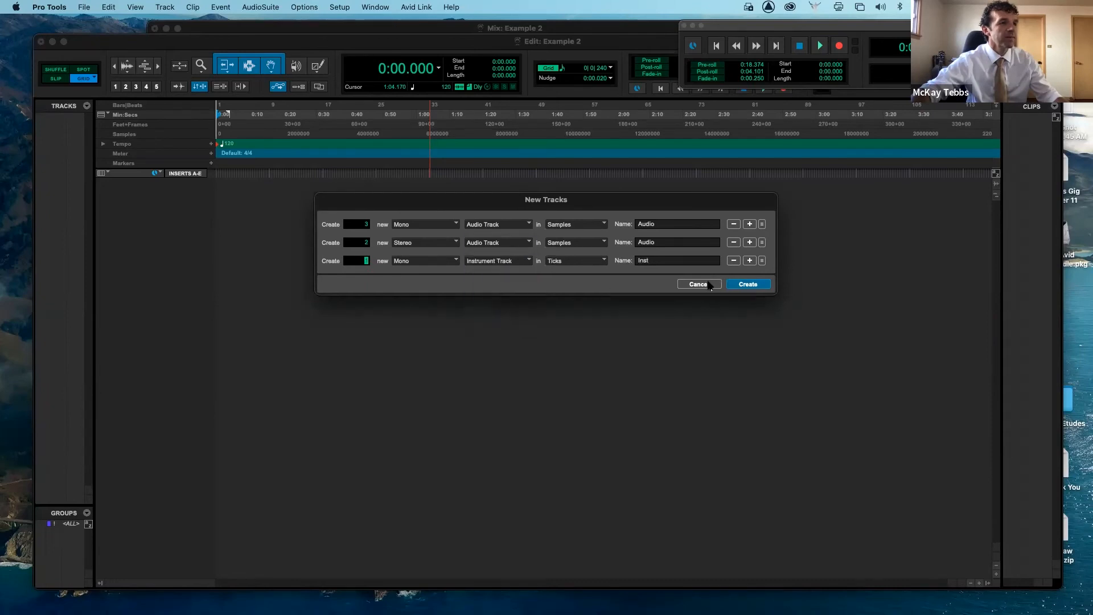
pyautogui.click(755, 286)
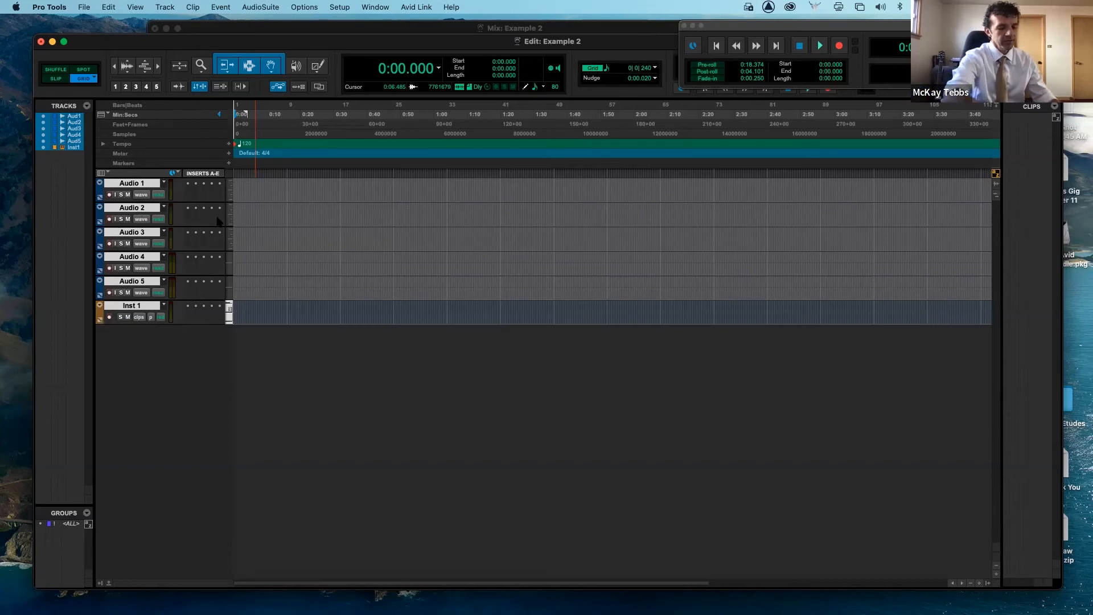
# - Switch to the Mix window and raise the Audio 2 and Audio 3 faders to +1.1 and +2.1 dB
pyautogui.press('super+equal')
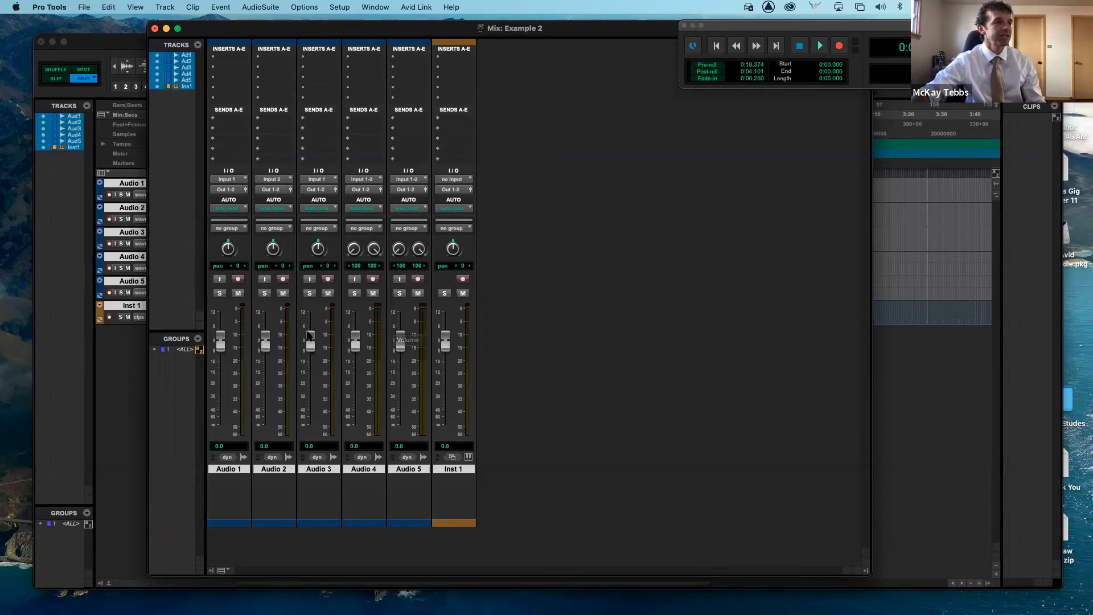
pyautogui.moveTo(312, 342); pyautogui.dragTo(265, 343)
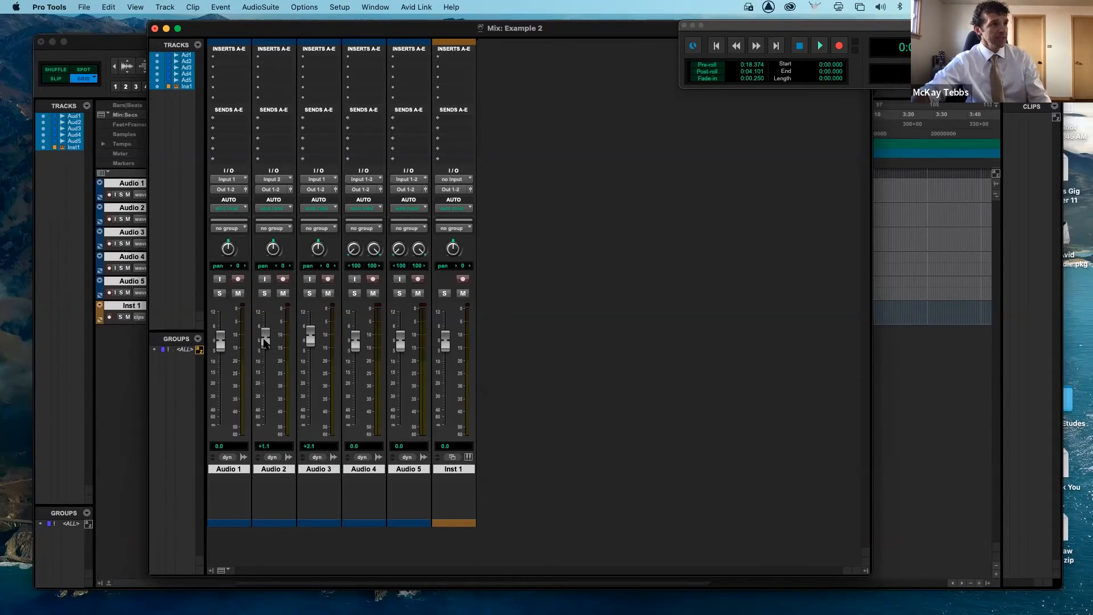
# - Insert AIR Kill EQ on Audio 1 and set its high gain to about +1.3 dB
pyautogui.click(233, 58)
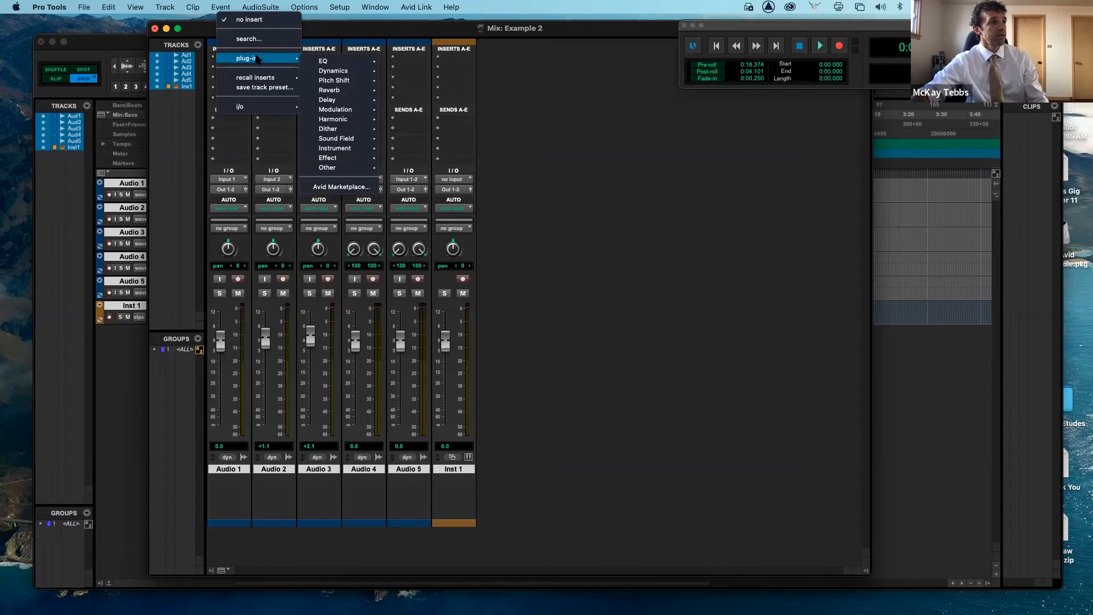
pyautogui.moveTo(325, 62)
pyautogui.click(401, 68)
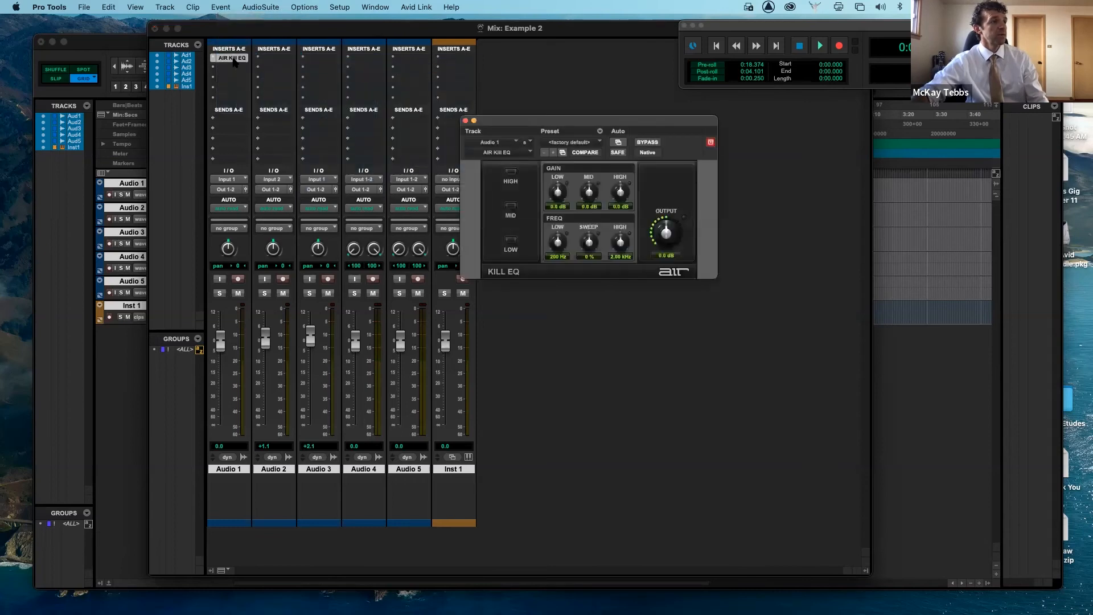
pyautogui.moveTo(646, 123); pyautogui.dragTo(692, 169)
pyautogui.moveTo(668, 235); pyautogui.dragTo(634, 250)
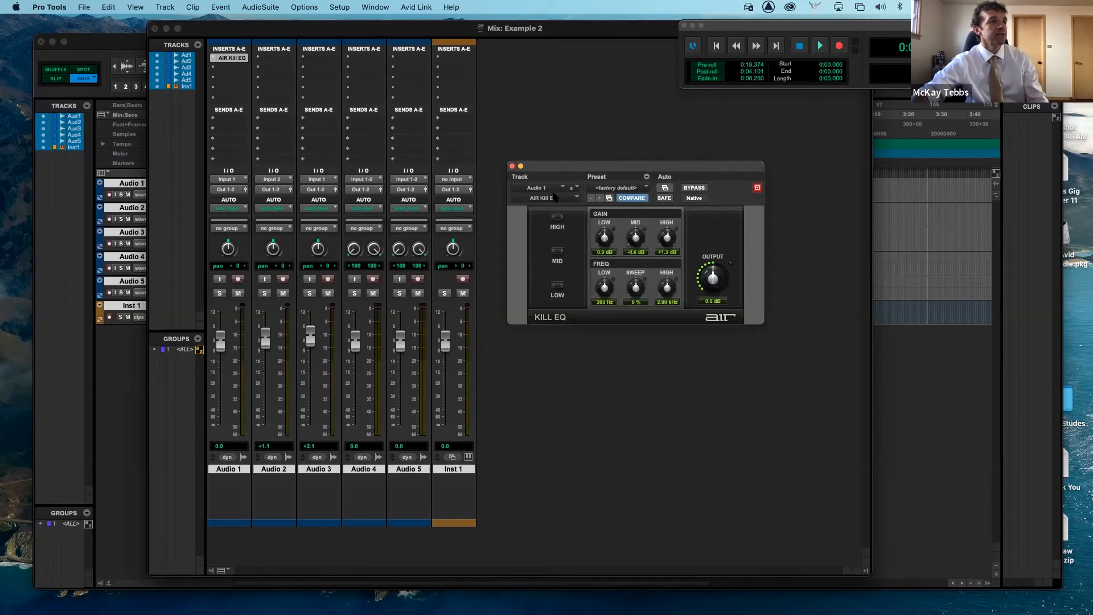
pyautogui.click(512, 166)
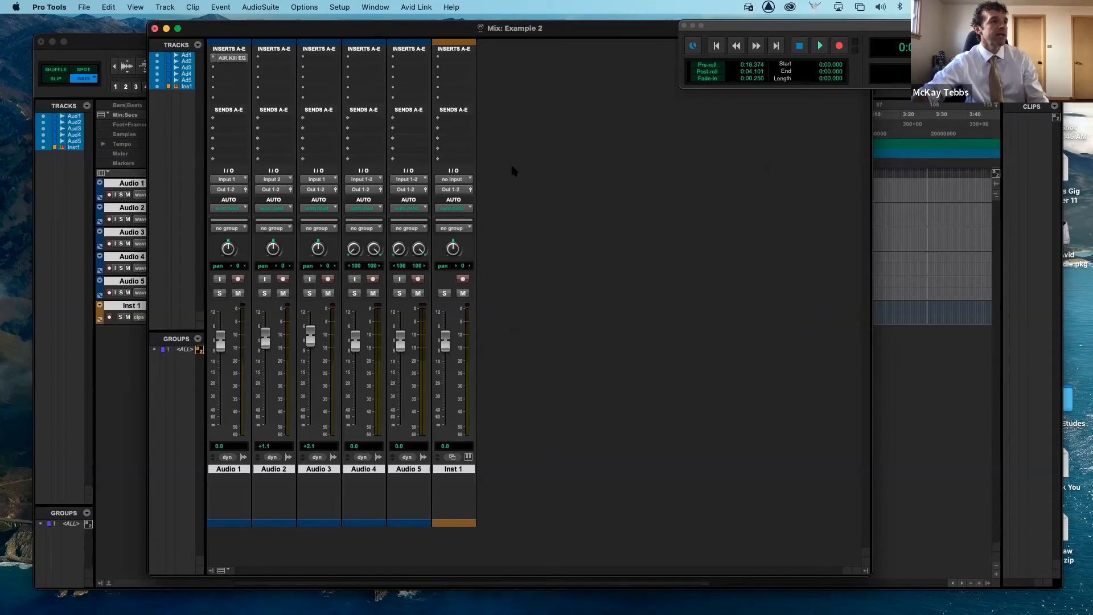
# - Add a send on Audio 1 routed to output A 3-4 (Stereo)
pyautogui.click(232, 122)
pyautogui.moveTo(232, 121)
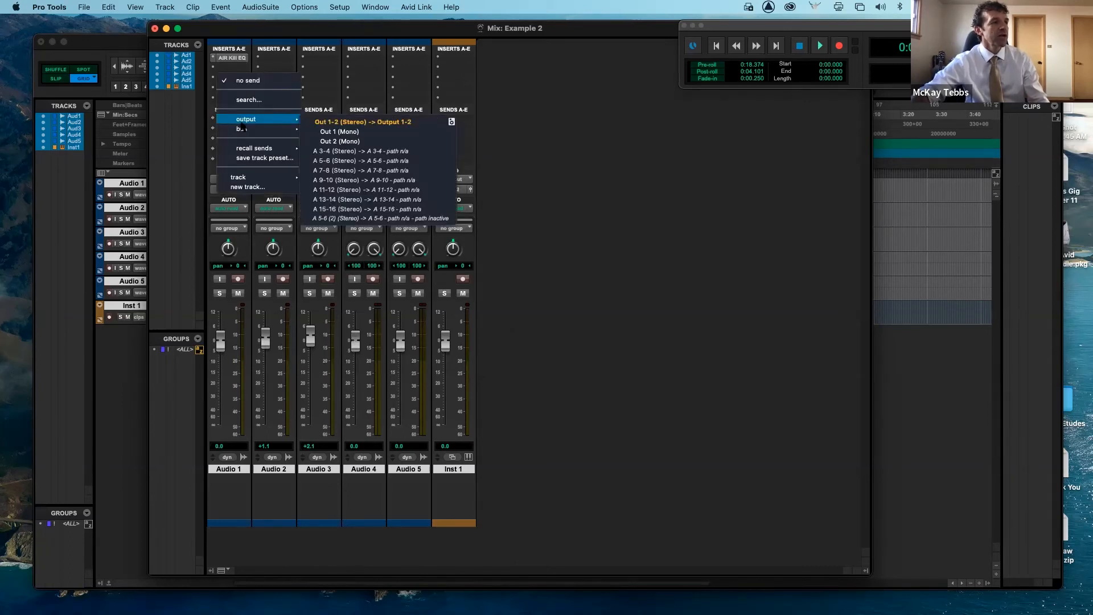
pyautogui.click(366, 152)
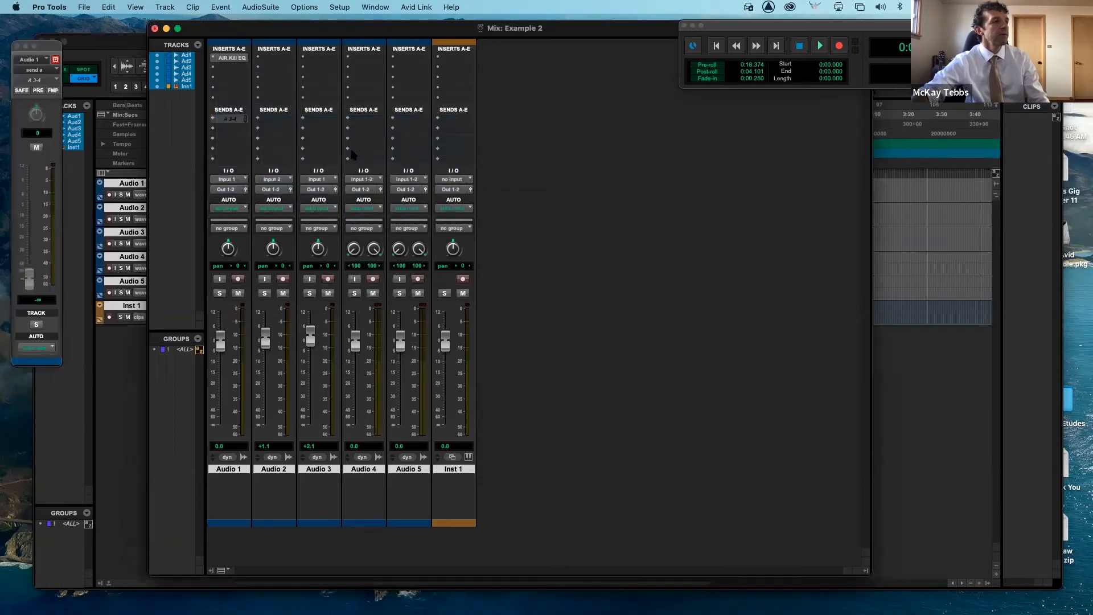
# - Inspect the Audio 1 send window, the tracks' input selectors and the automation mode options
pyautogui.click(238, 120)
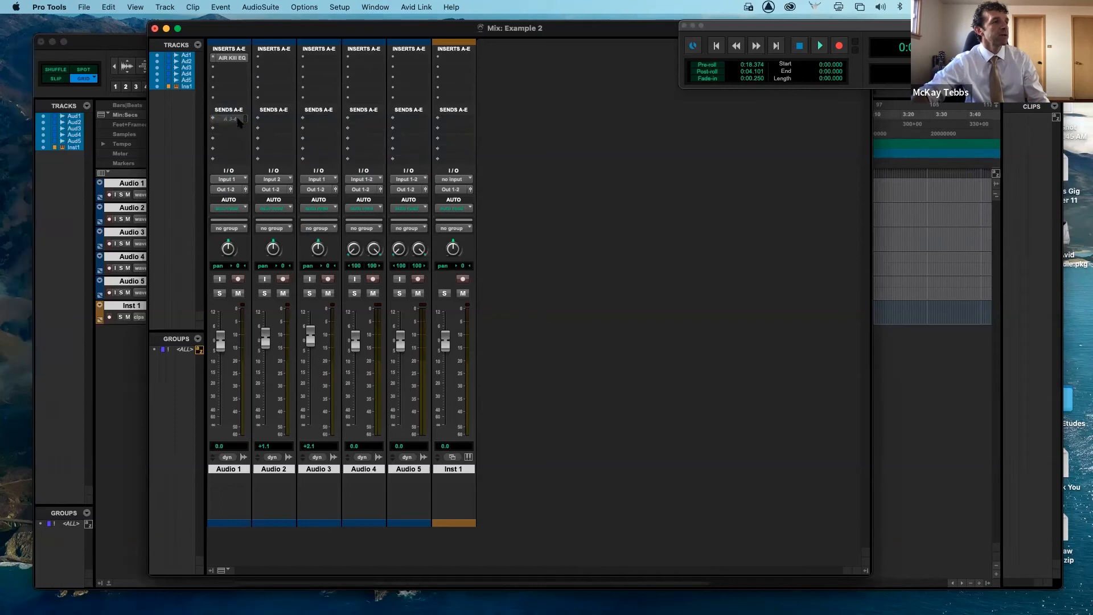
pyautogui.click(238, 120)
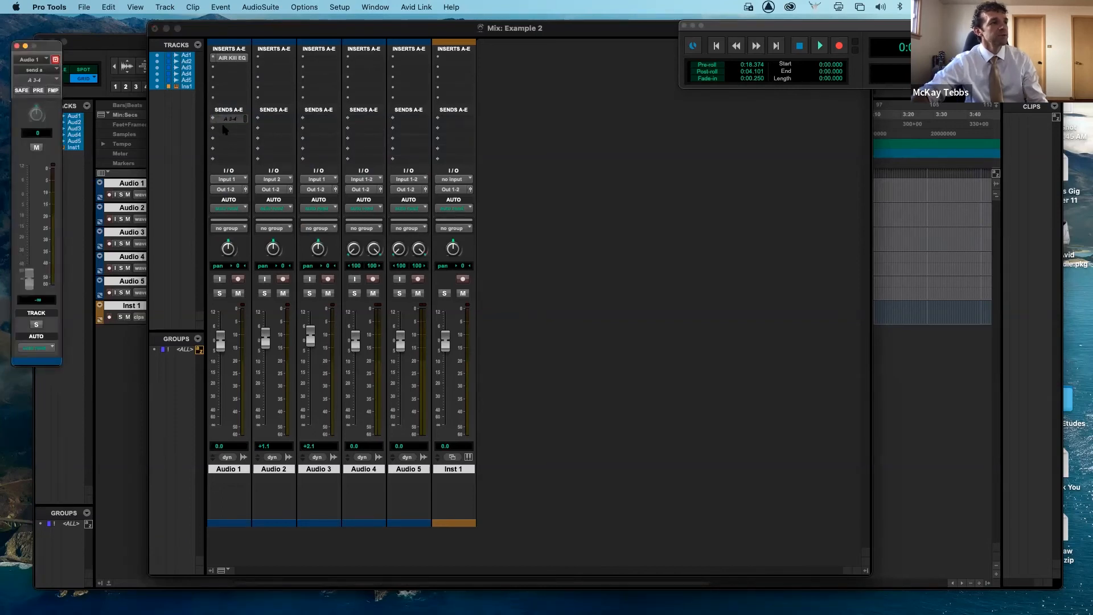
pyautogui.click(243, 179)
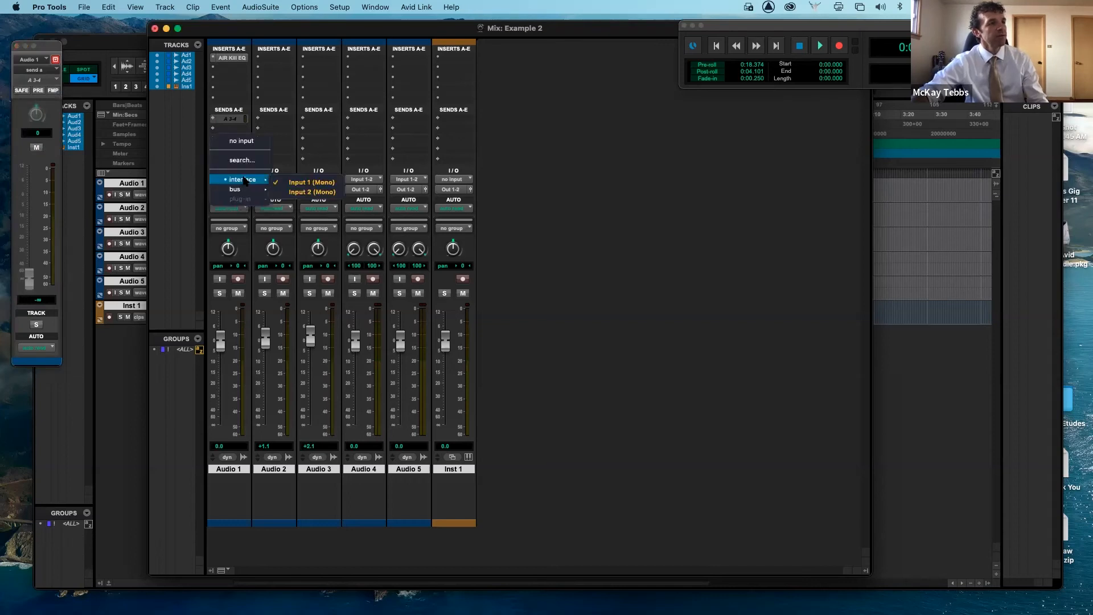
pyautogui.click(280, 182)
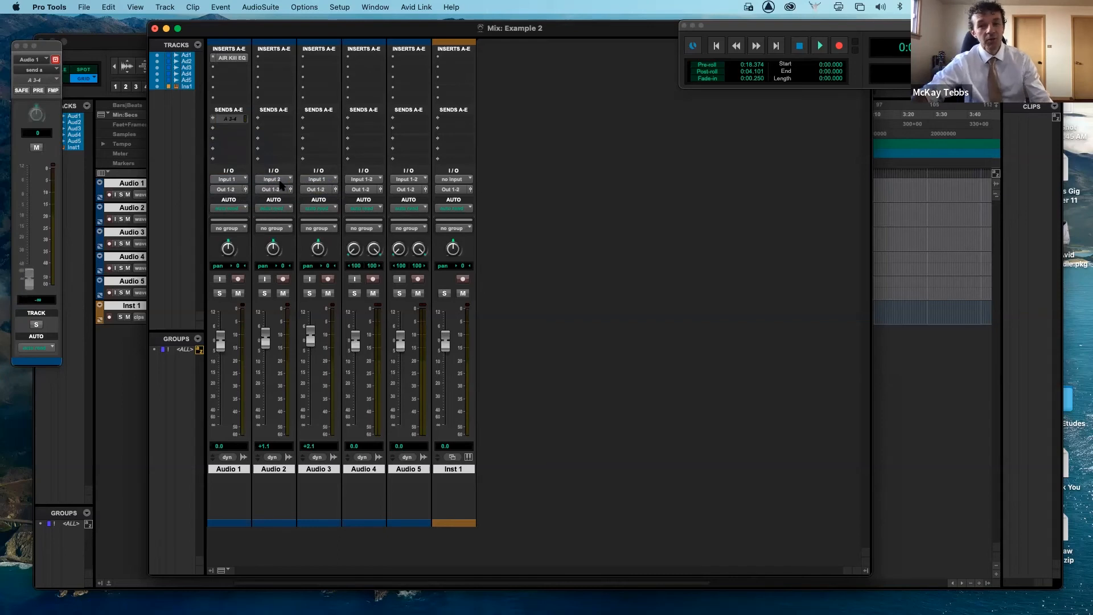
pyautogui.click(241, 181)
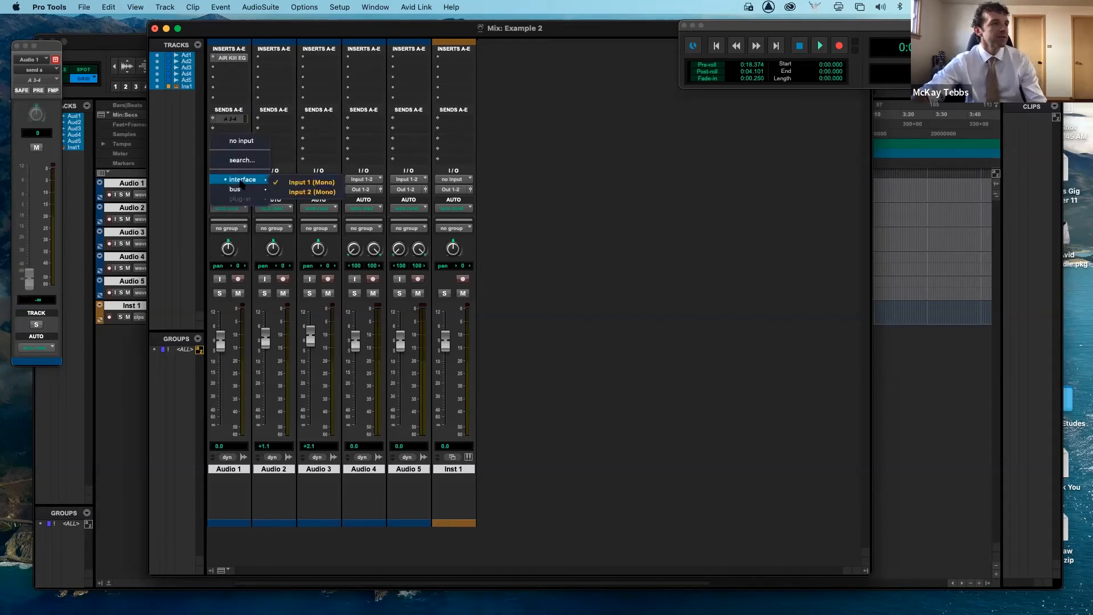
pyautogui.click(308, 182)
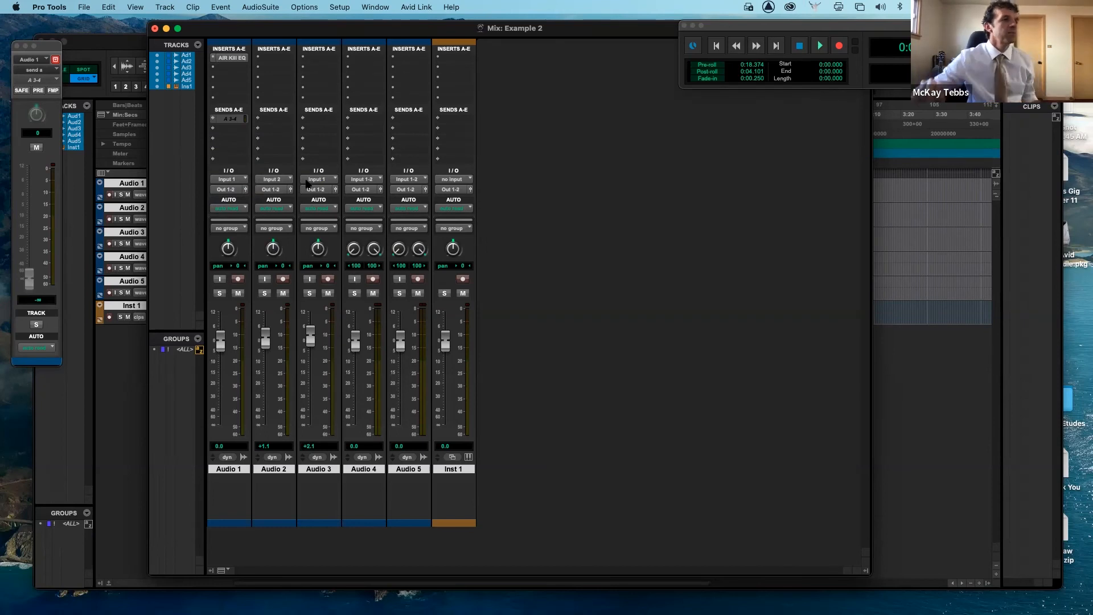
pyautogui.click(291, 180)
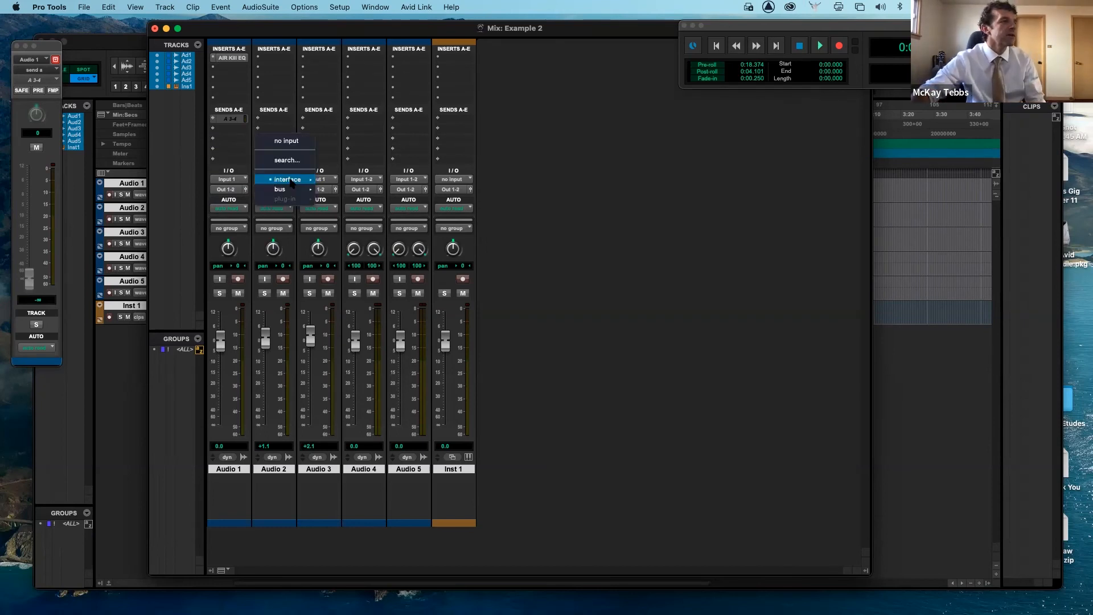
pyautogui.moveTo(293, 181)
pyautogui.click(337, 193)
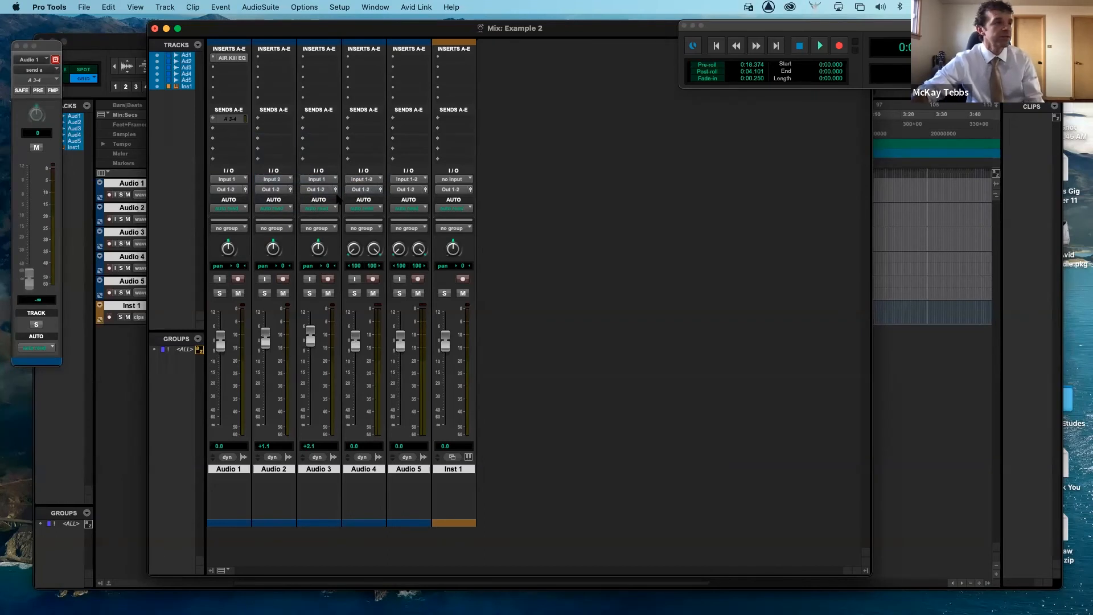
pyautogui.click(242, 209)
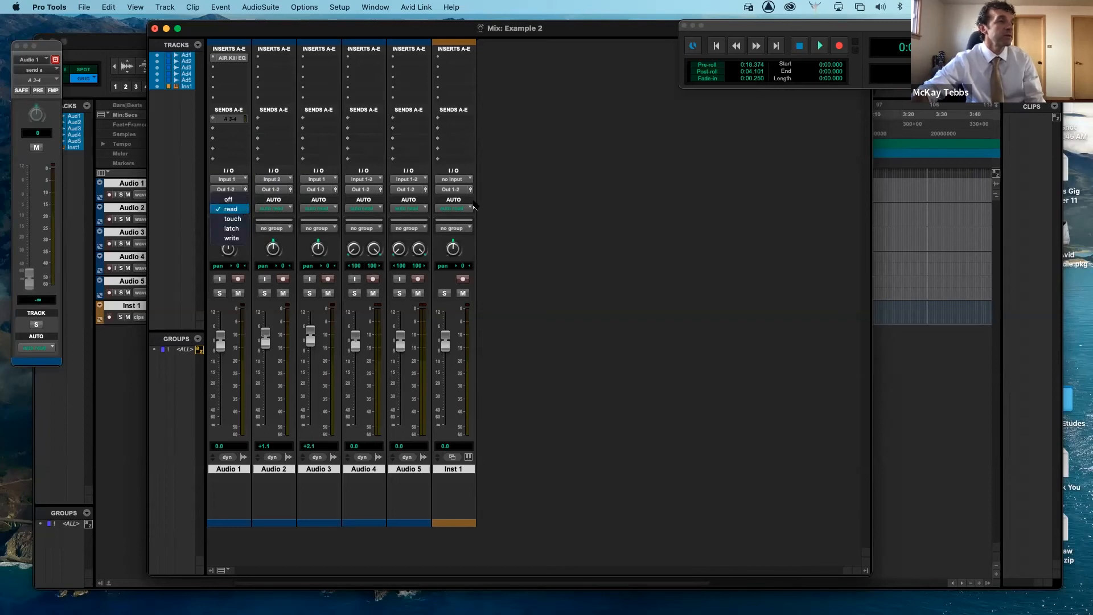
pyautogui.click(497, 206)
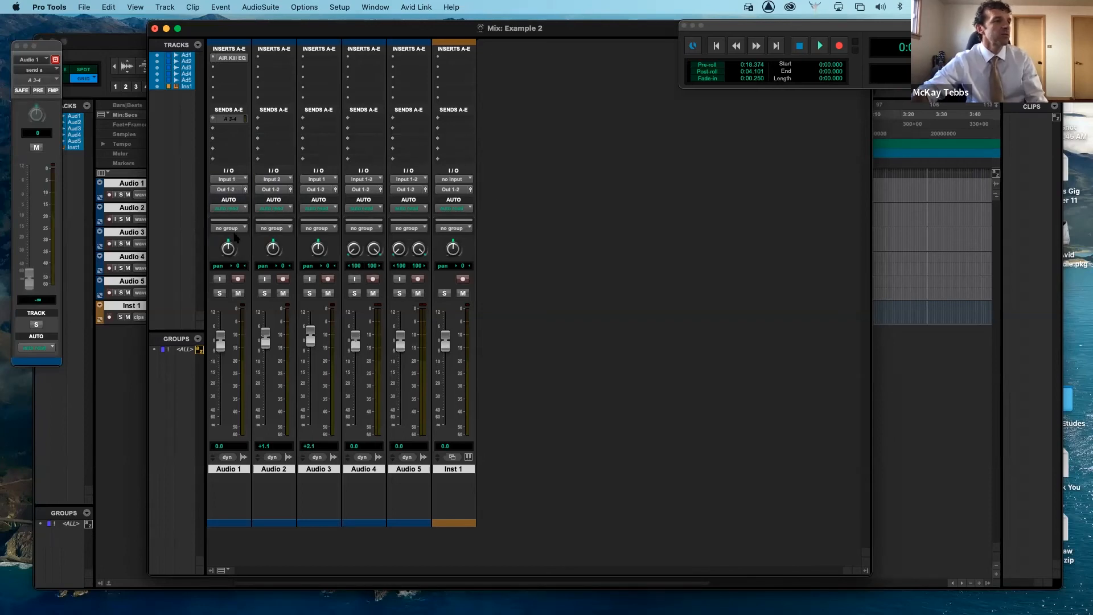
# - Pan Audio 1 to left 32 and raise its fader to +4.5 dB
pyautogui.moveTo(231, 251)
pyautogui.mouseDown()
pyautogui.moveTo(228, 230)
pyautogui.moveTo(226, 281)
pyautogui.moveTo(229, 233)
pyautogui.moveTo(227, 277)
pyautogui.moveTo(230, 238)
pyautogui.moveTo(228, 264)
pyautogui.mouseUp()
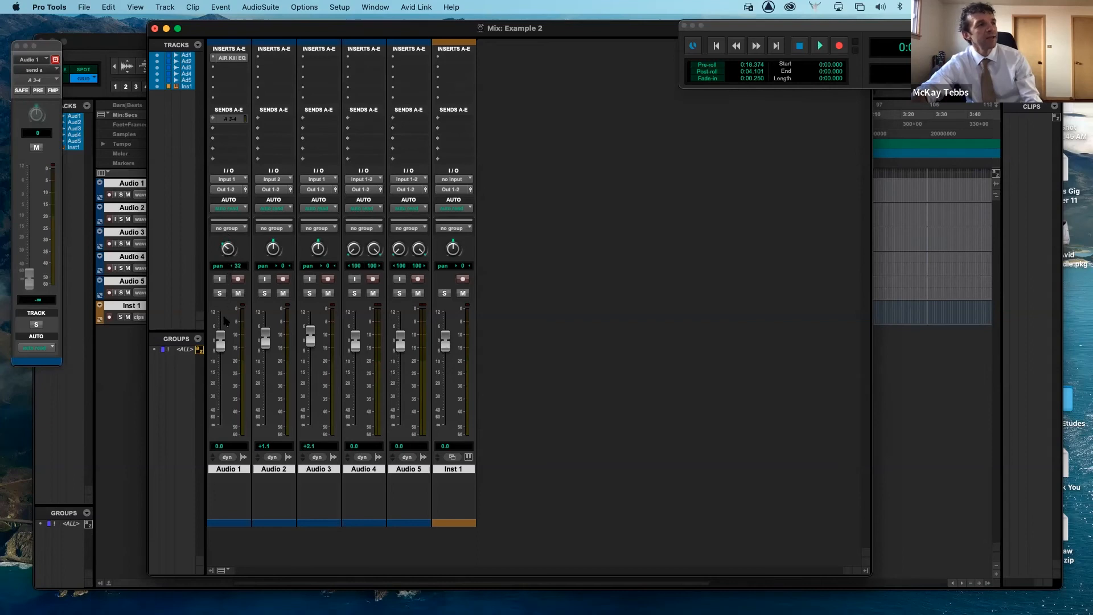
pyautogui.moveTo(224, 341)
pyautogui.mouseDown()
pyautogui.moveTo(221, 424)
pyautogui.moveTo(217, 319)
pyautogui.moveTo(218, 331)
pyautogui.mouseUp()
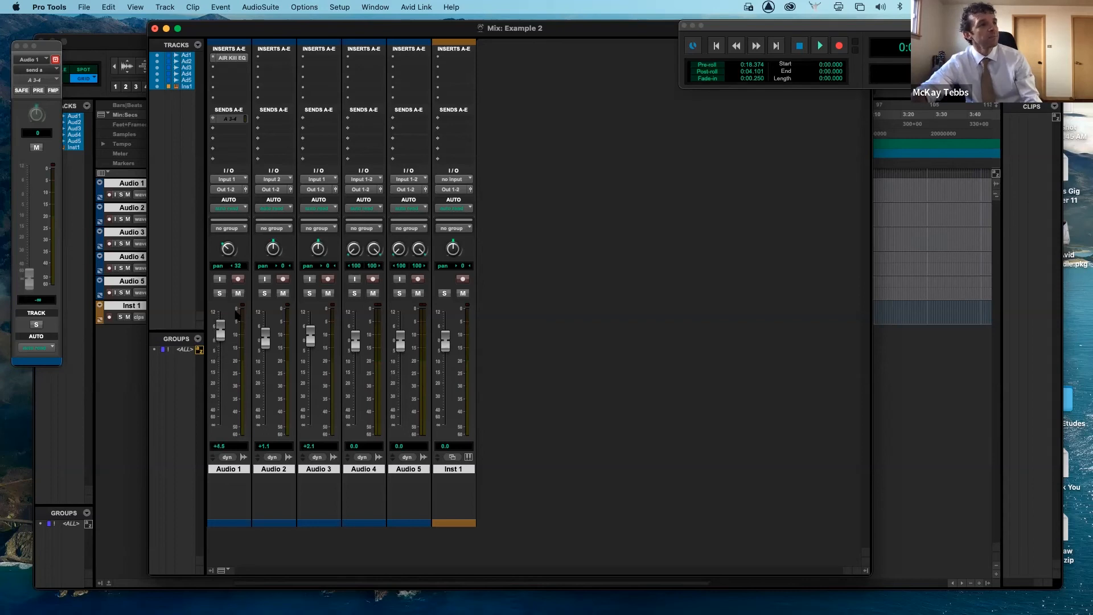
# - Record-arm Audio 1 and Audio 2, then disarm both tracks
pyautogui.click(238, 279)
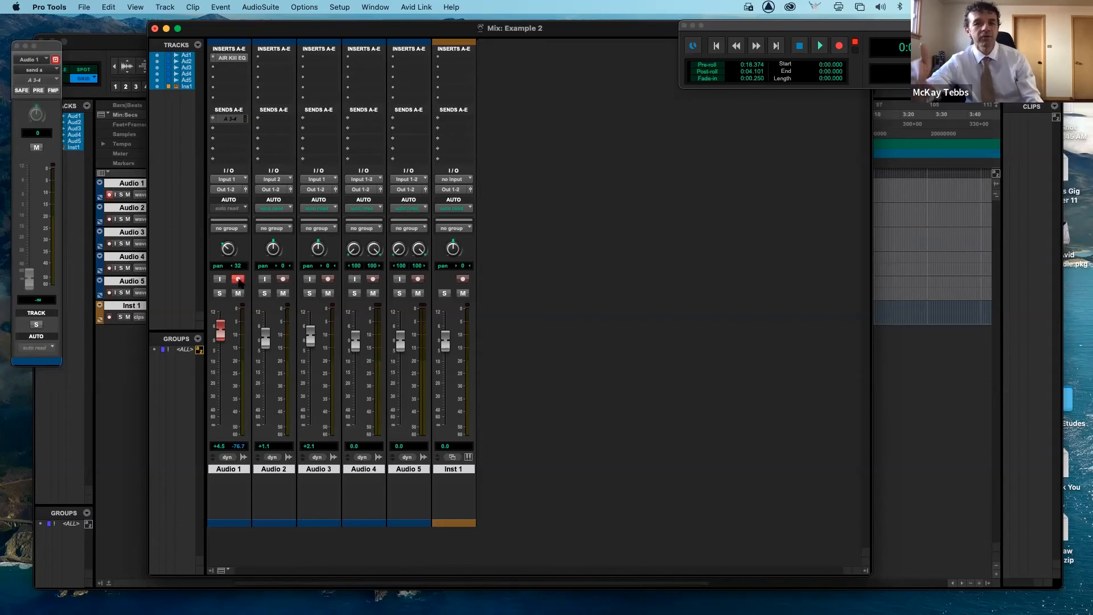
pyautogui.click(282, 279)
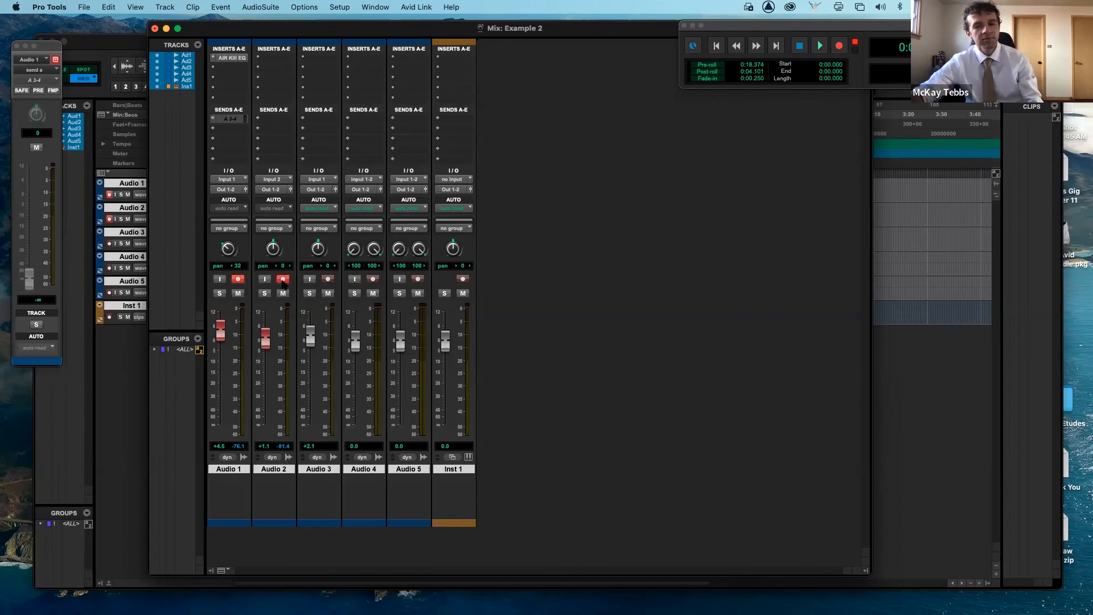
pyautogui.click(282, 280)
pyautogui.click(238, 278)
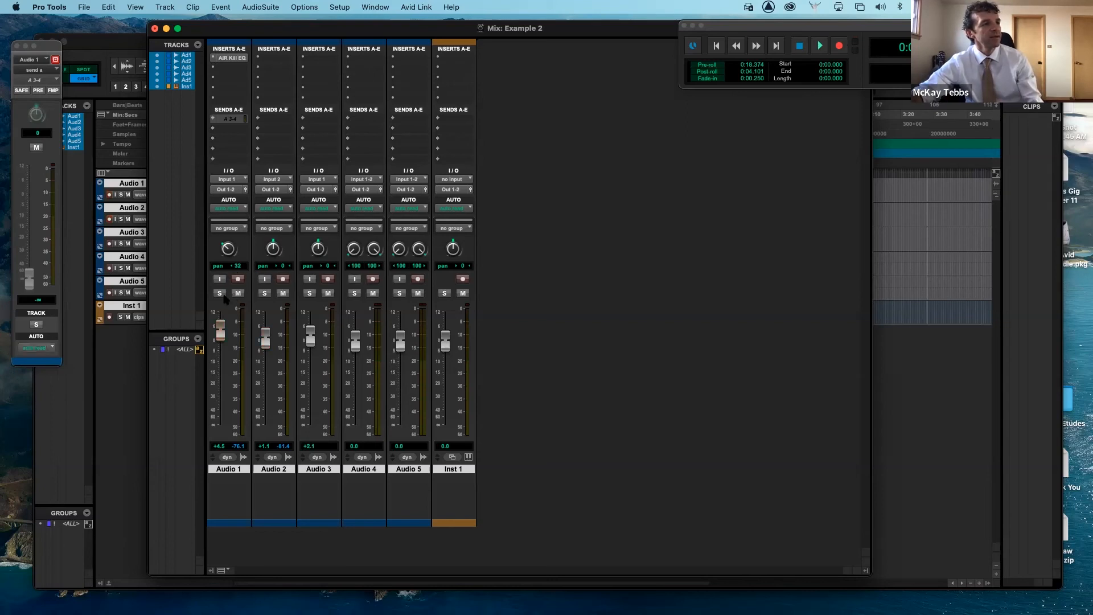
# - Set the Audio 1 fader to +2.6 dB while testing its solo and mute buttons
pyautogui.click(220, 293)
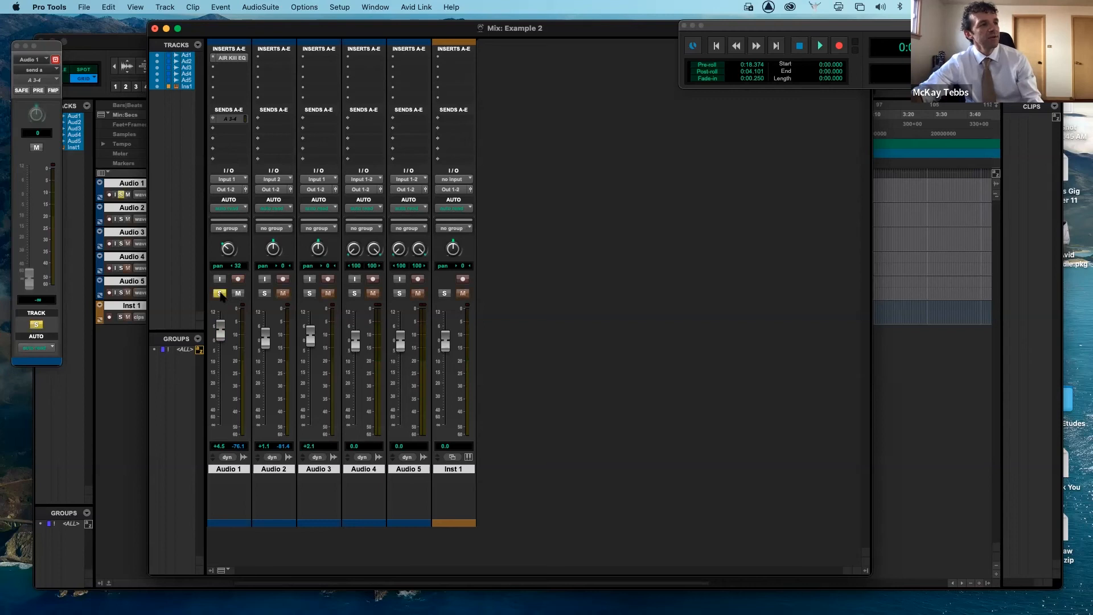
pyautogui.click(220, 294)
pyautogui.click(237, 293)
pyautogui.click(237, 294)
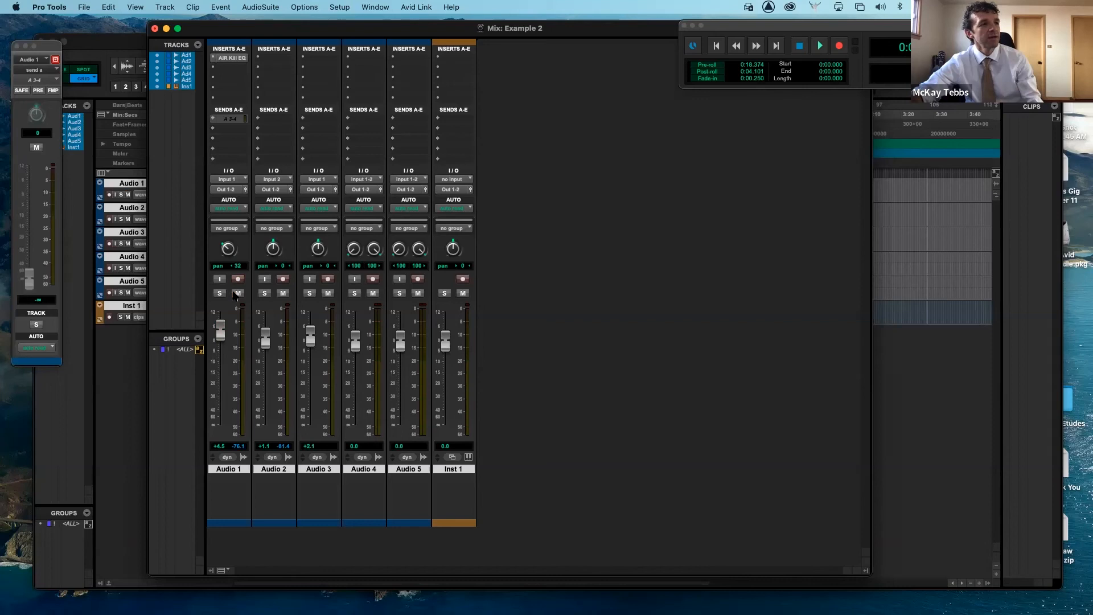
pyautogui.click(219, 293)
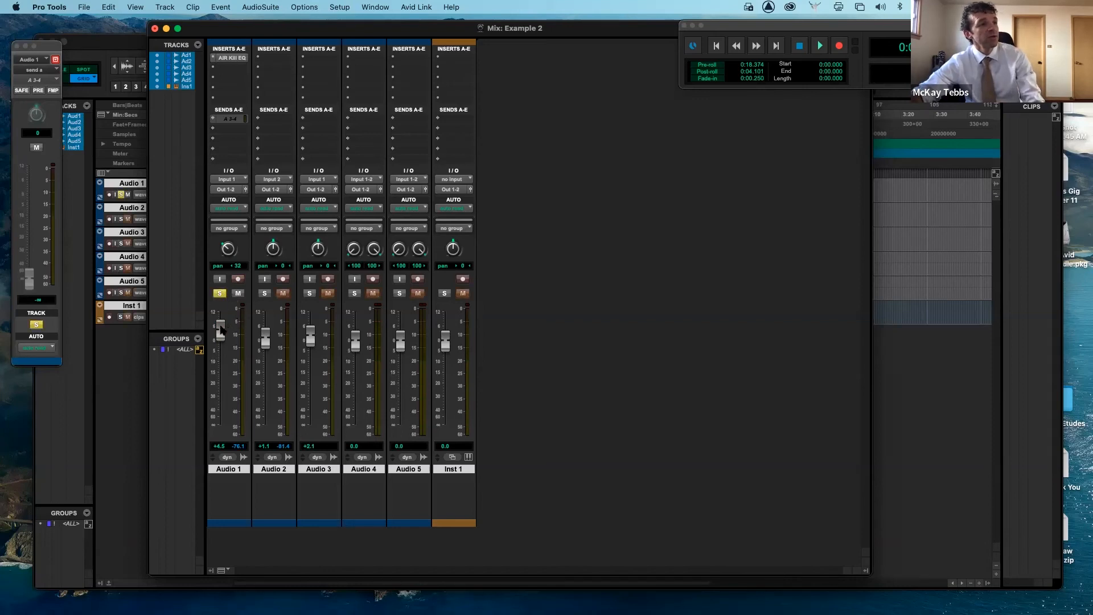
pyautogui.moveTo(221, 330)
pyautogui.mouseDown()
pyautogui.moveTo(219, 390)
pyautogui.moveTo(224, 337)
pyautogui.mouseUp()
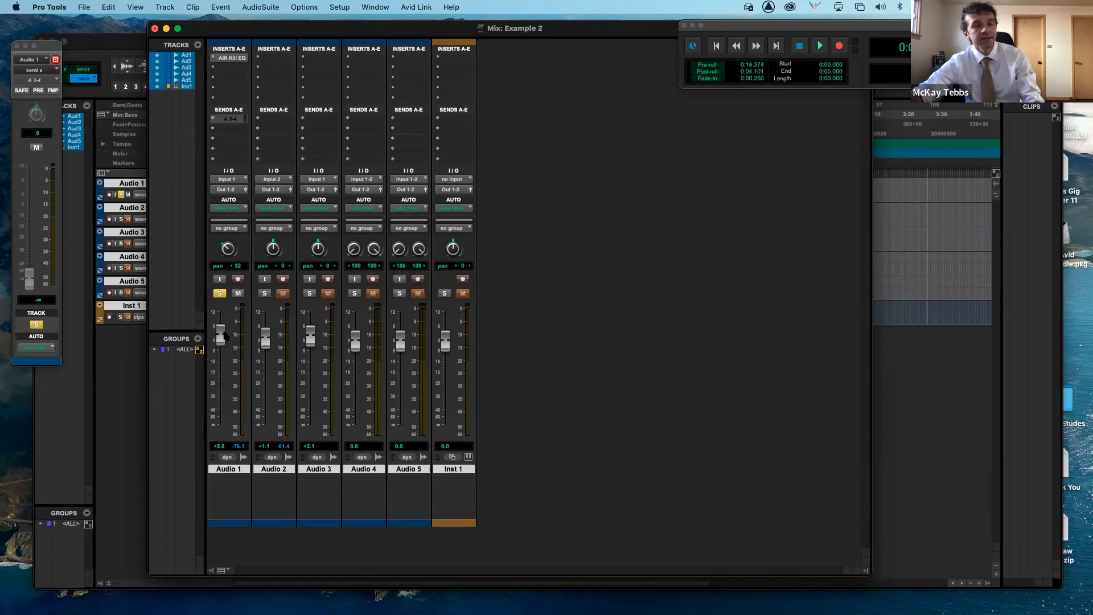
pyautogui.click(220, 293)
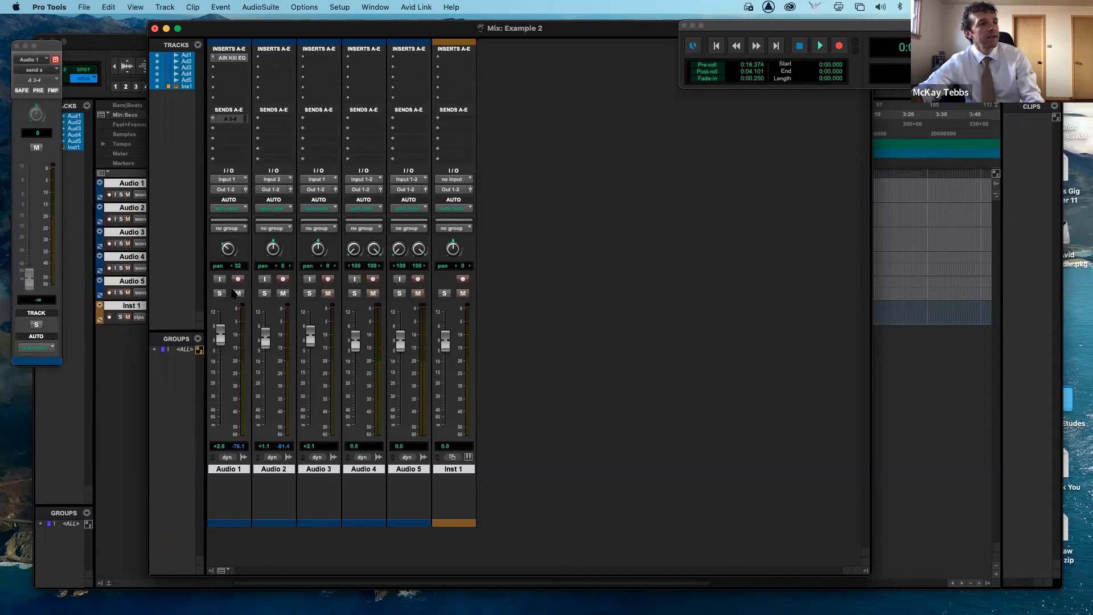
pyautogui.click(239, 293)
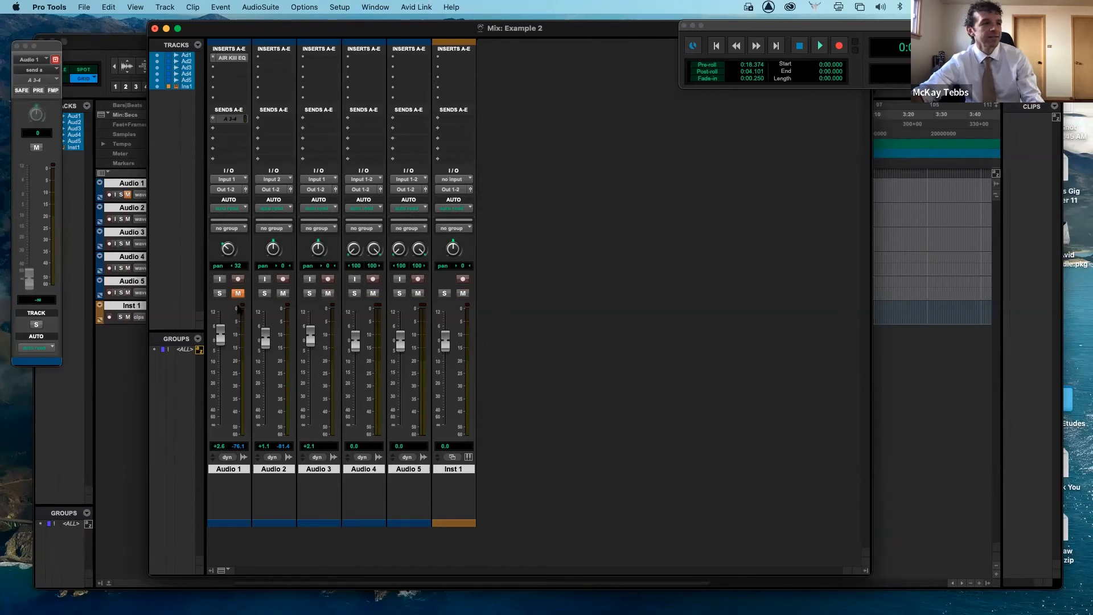
pyautogui.click(238, 293)
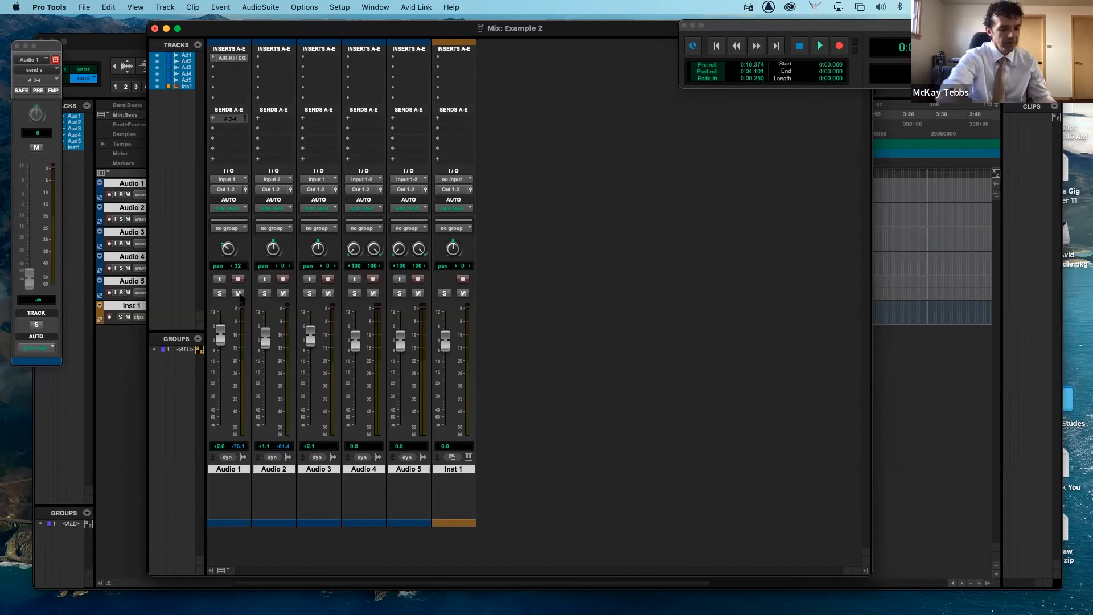
# - Toggle repeatedly between the Mix and Edit windows
pyautogui.press('super+equal')
pyautogui.press('super+equal')
pyautogui.press('super+equal')
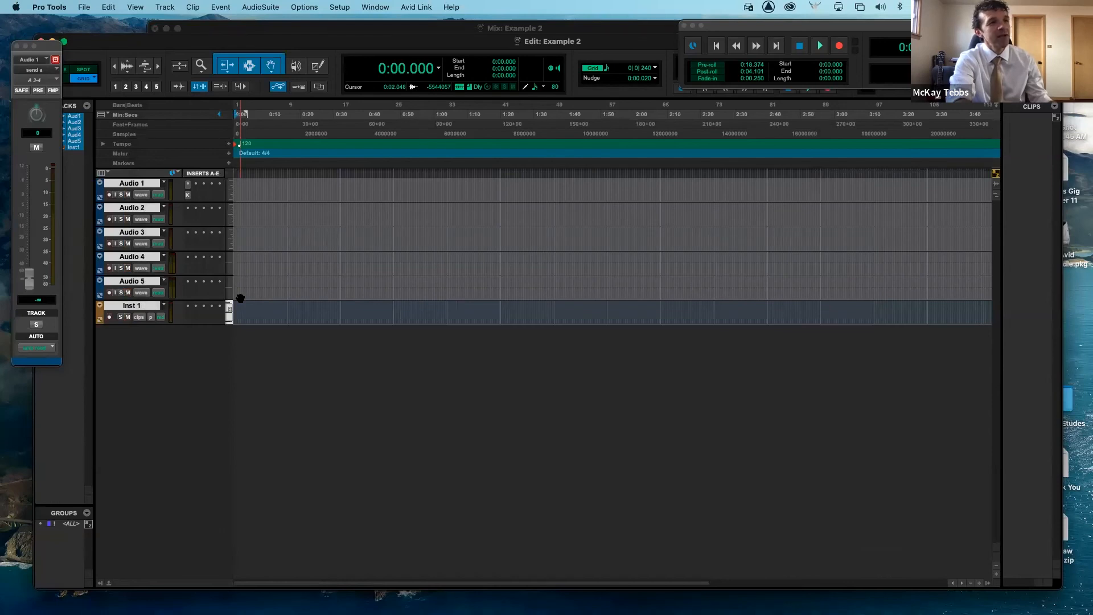
pyautogui.press('super+equal')
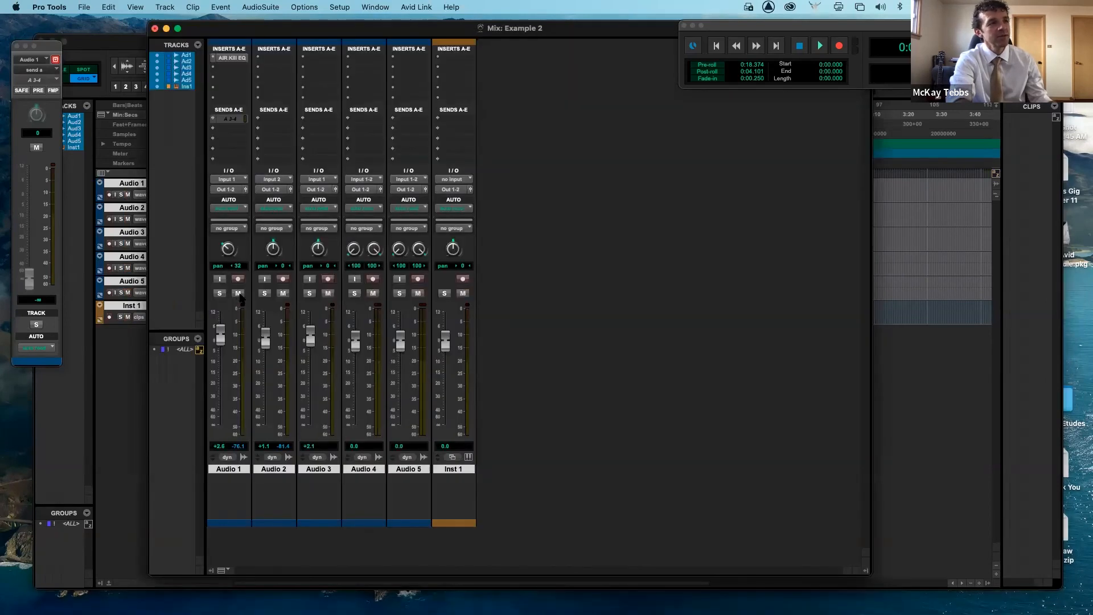
pyautogui.press('super+equal')
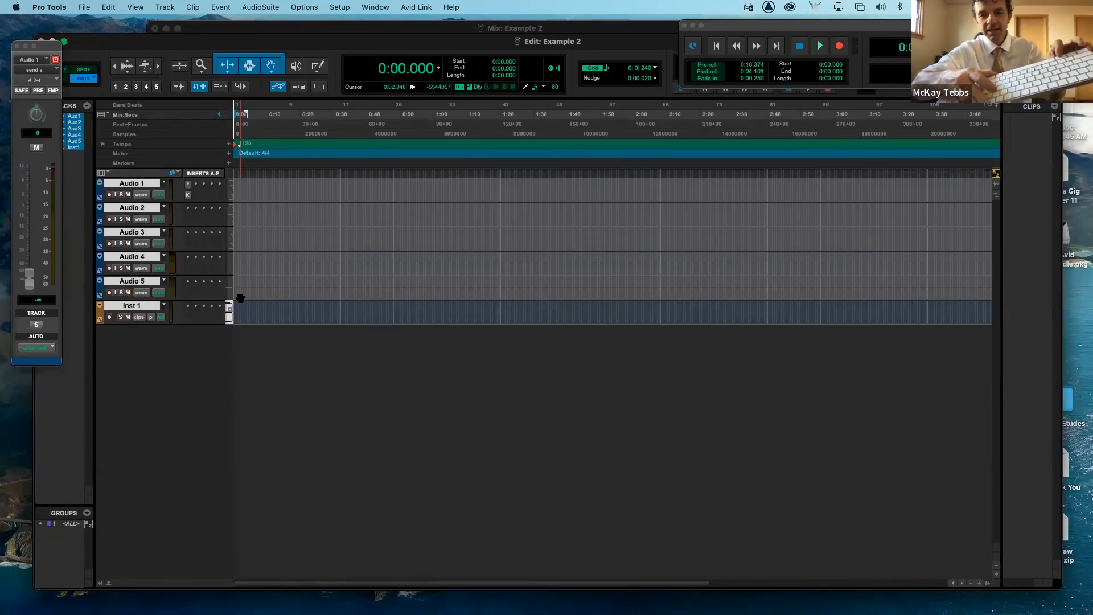
pyautogui.press('super+equal')
pyautogui.press('super+equal')
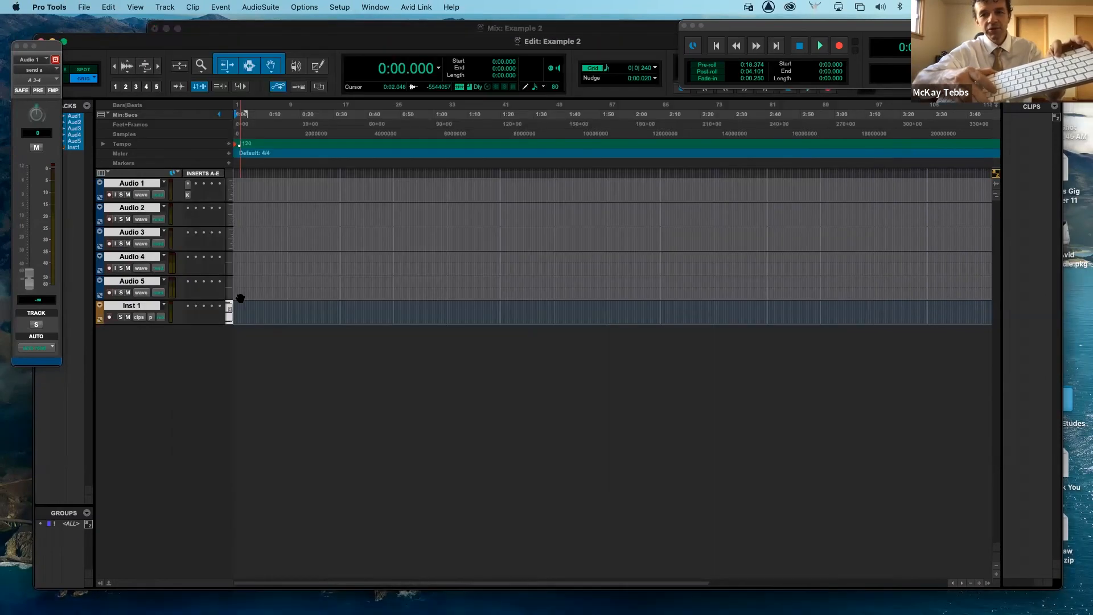
pyautogui.press('super+equal')
pyautogui.press('super+equal')
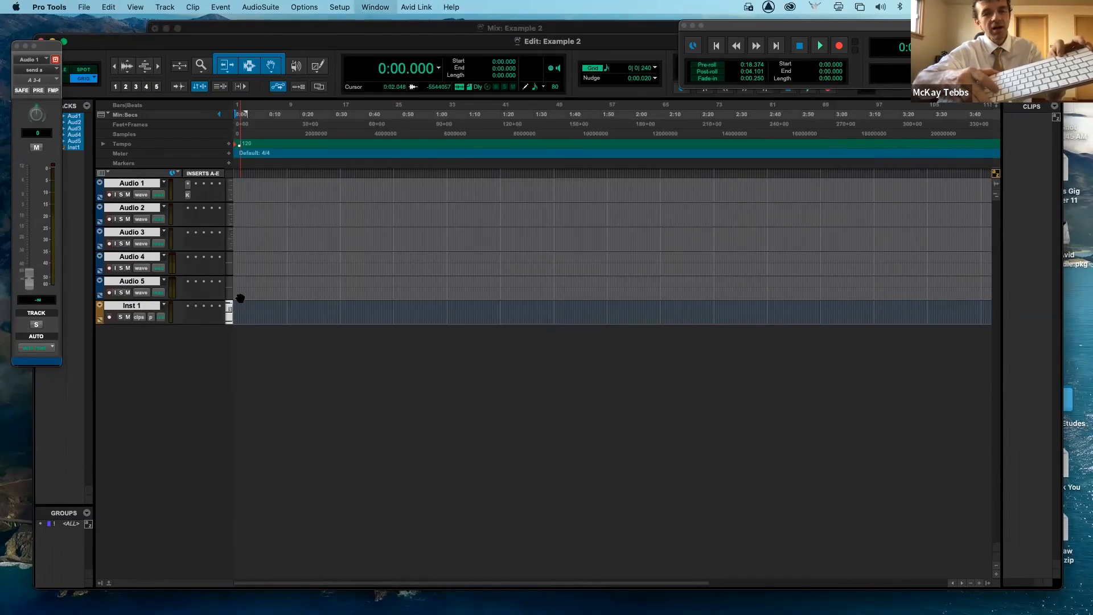
pyautogui.press('super+equal')
pyautogui.press('super+equal')
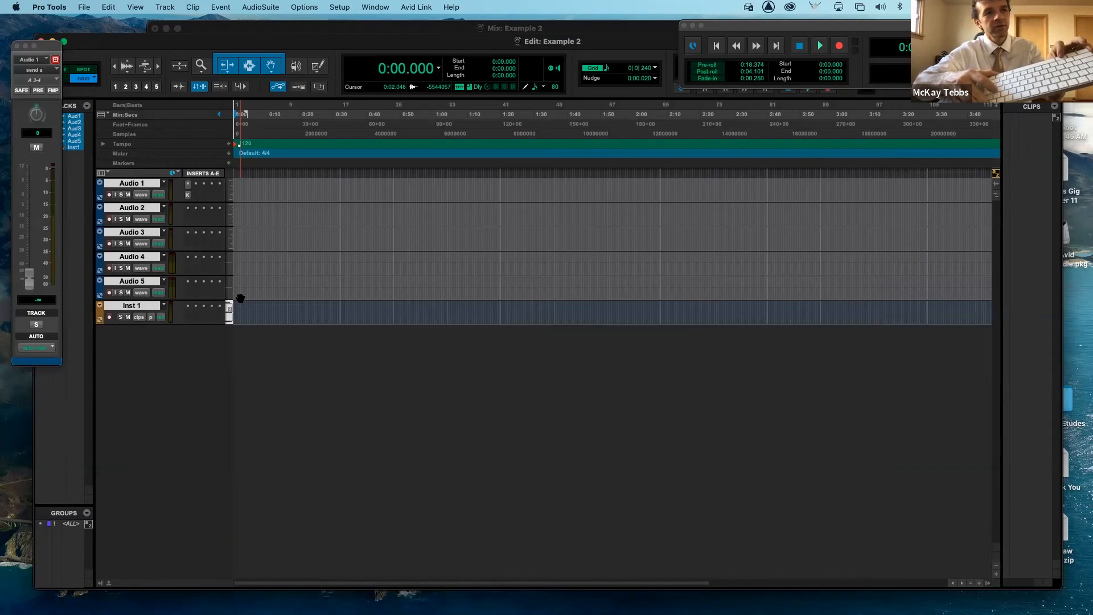
pyautogui.press('super+equal')
pyautogui.press('super+equal')
pyautogui.press('super+equal')
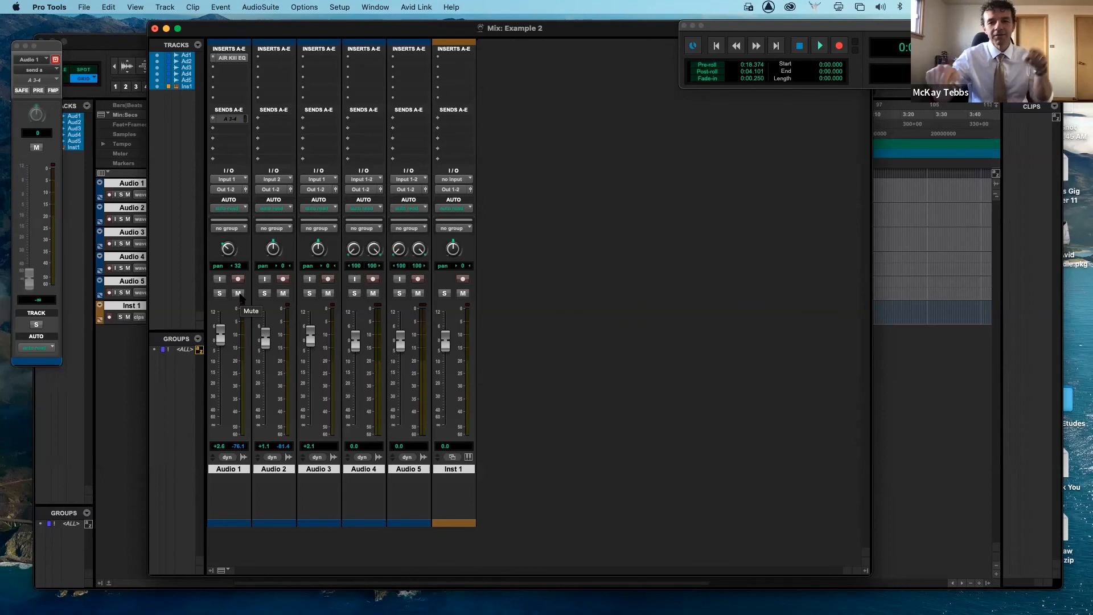
pyautogui.press('super+equal')
pyautogui.press('super+equal')
pyautogui.press('super+equal')
pyautogui.press('super+equal')
pyautogui.press('super+equal')
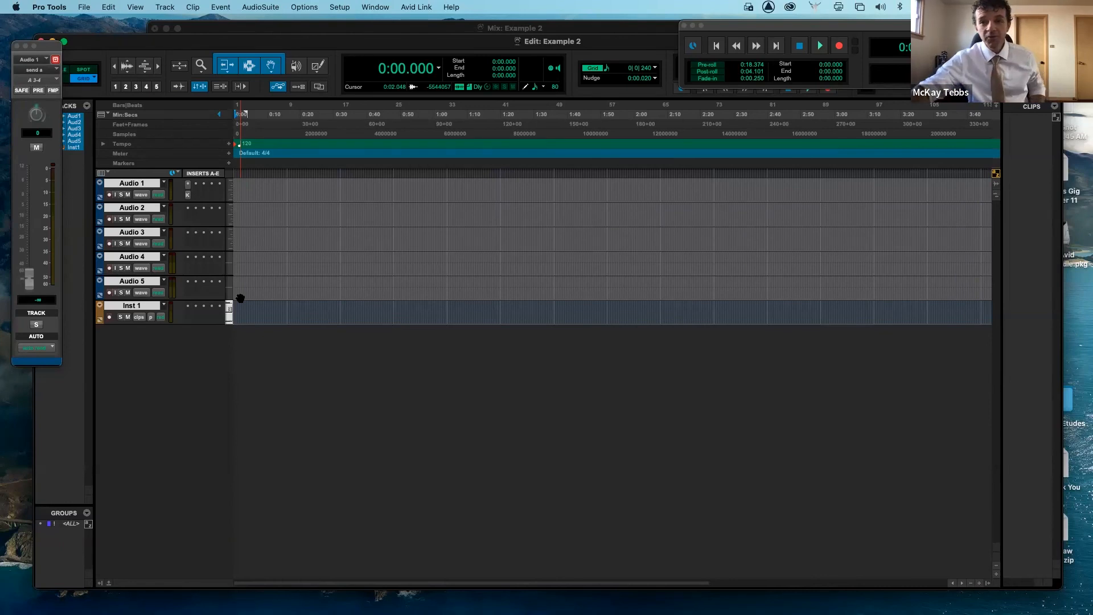
# - Open the MIDI Editor for Inst 1 and pencil in several MIDI notes at different pitches and lengths
pyautogui.click(374, 8)
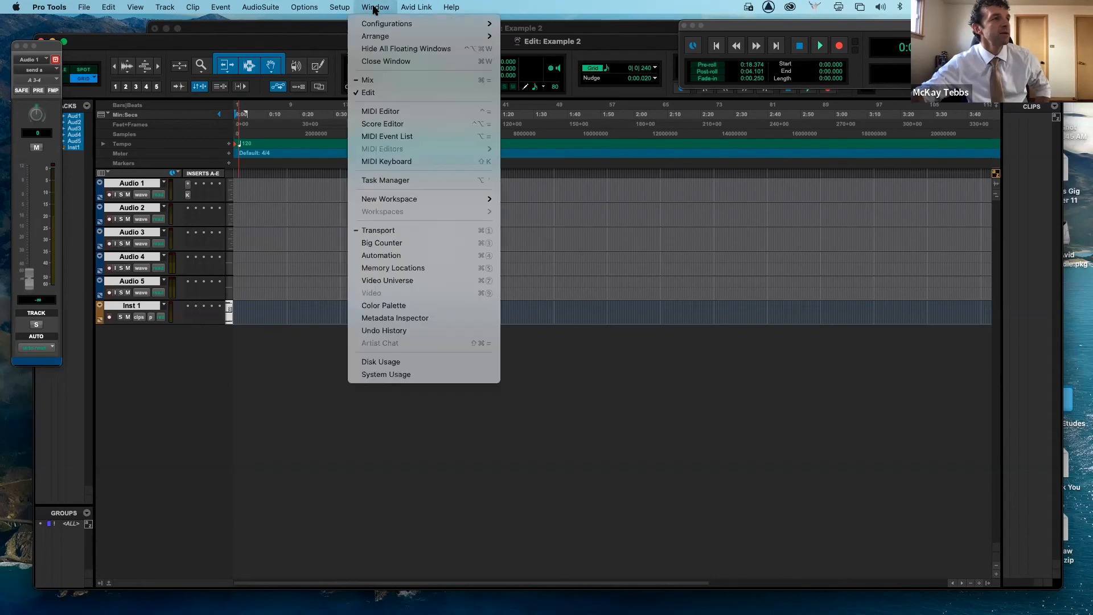
pyautogui.click(377, 111)
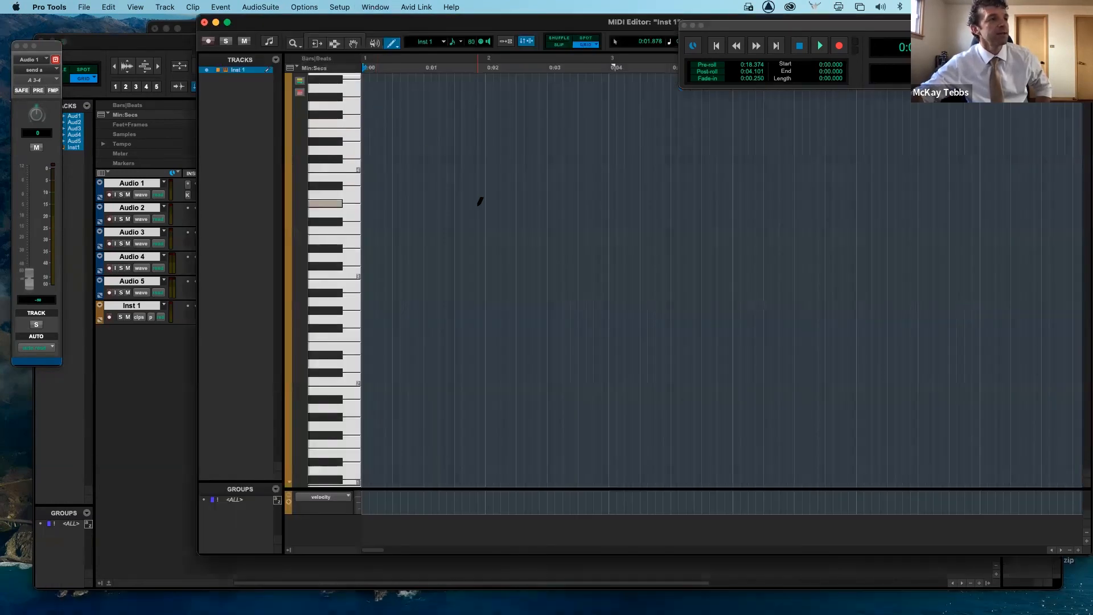
pyautogui.moveTo(455, 219); pyautogui.dragTo(486, 214)
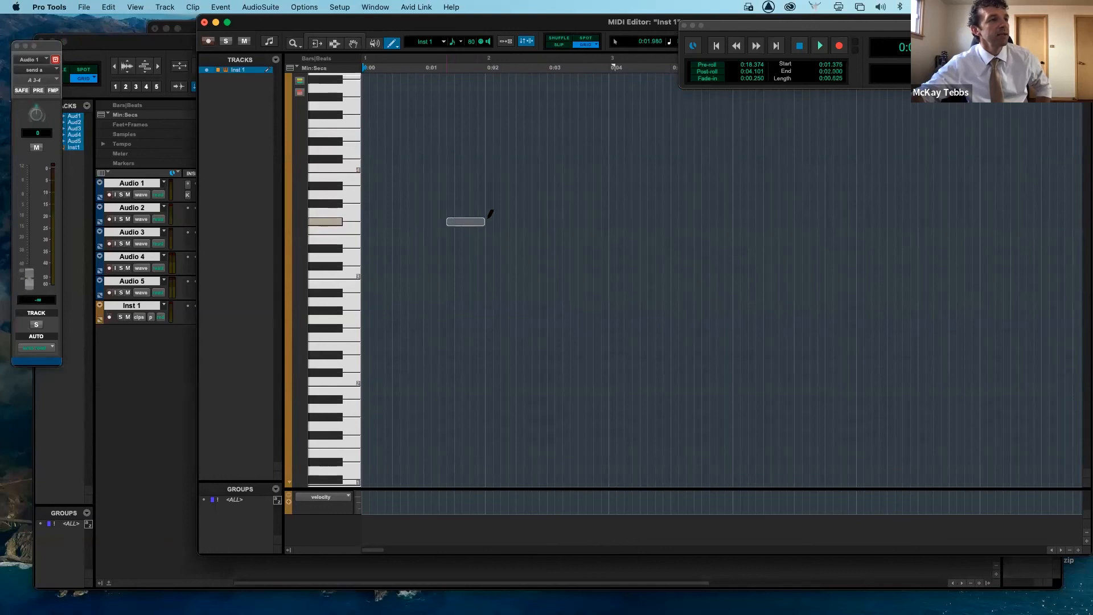
pyautogui.moveTo(548, 248); pyautogui.dragTo(608, 256)
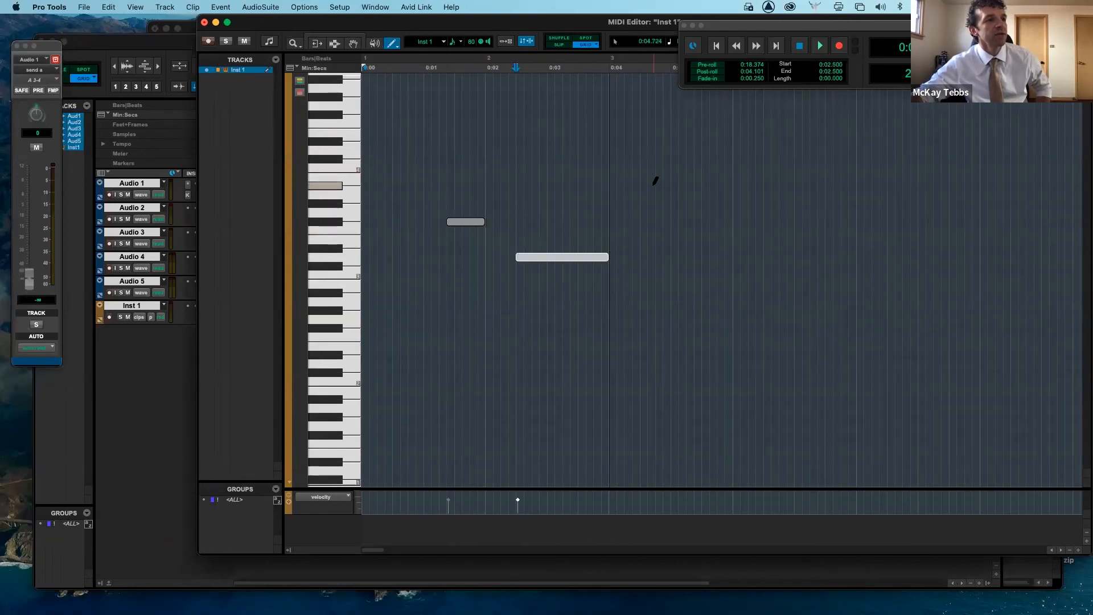
pyautogui.moveTo(649, 195); pyautogui.dragTo(702, 194)
pyautogui.click(690, 239)
pyautogui.click(666, 283)
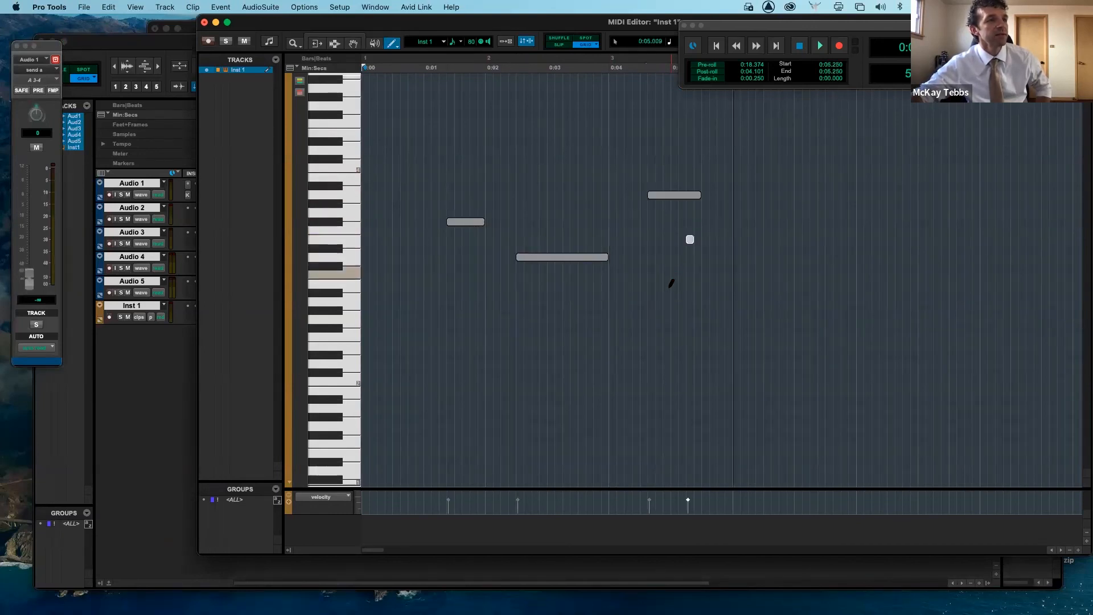
# - Pencil in four more MIDI notes in the piano roll and audition a couple of piano keys
pyautogui.click(613, 310)
pyautogui.moveTo(578, 319); pyautogui.dragTo(516, 320)
pyautogui.moveTo(523, 166); pyautogui.dragTo(555, 166)
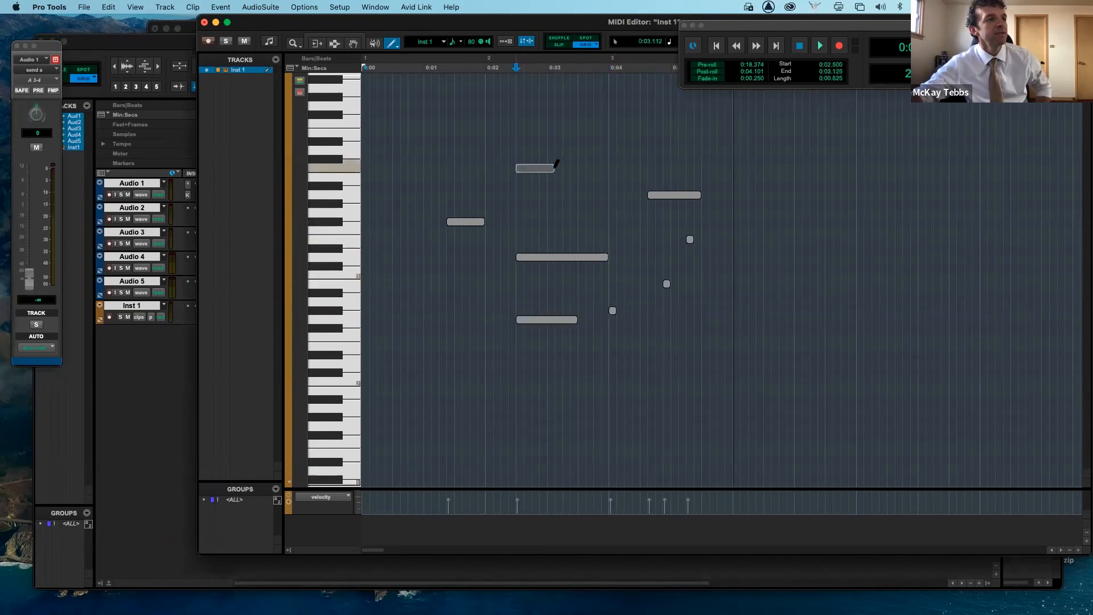
pyautogui.moveTo(763, 153); pyautogui.dragTo(820, 166)
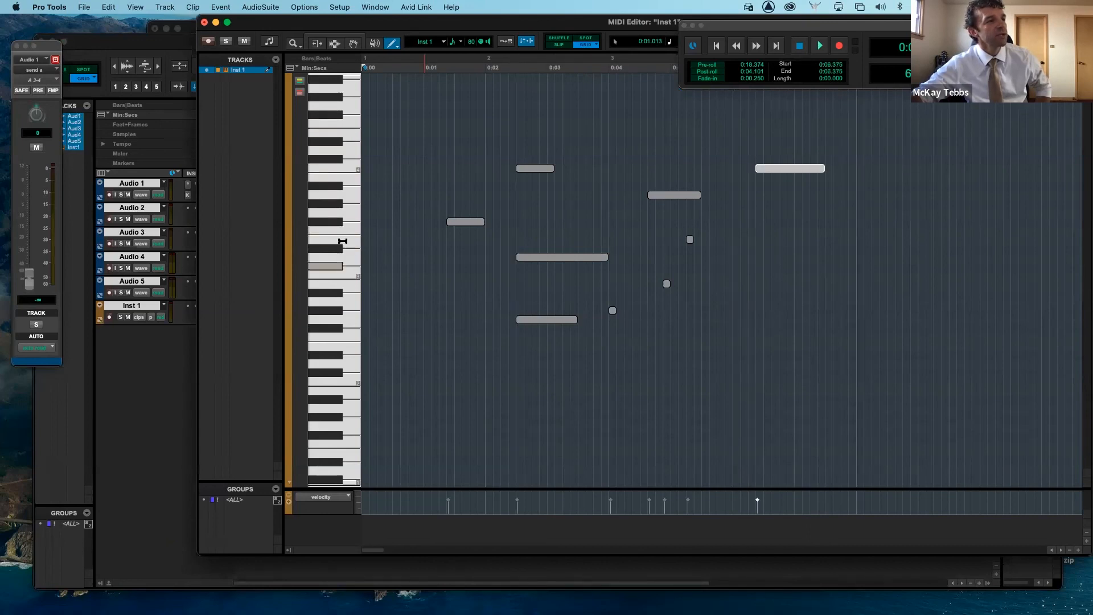
pyautogui.click(349, 211)
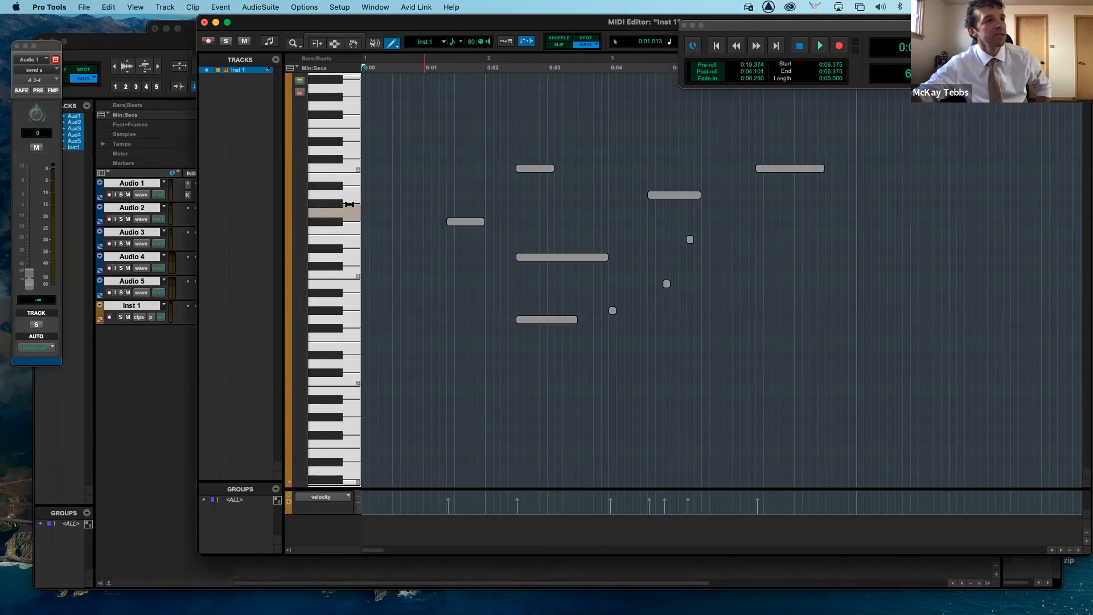
pyautogui.click(351, 167)
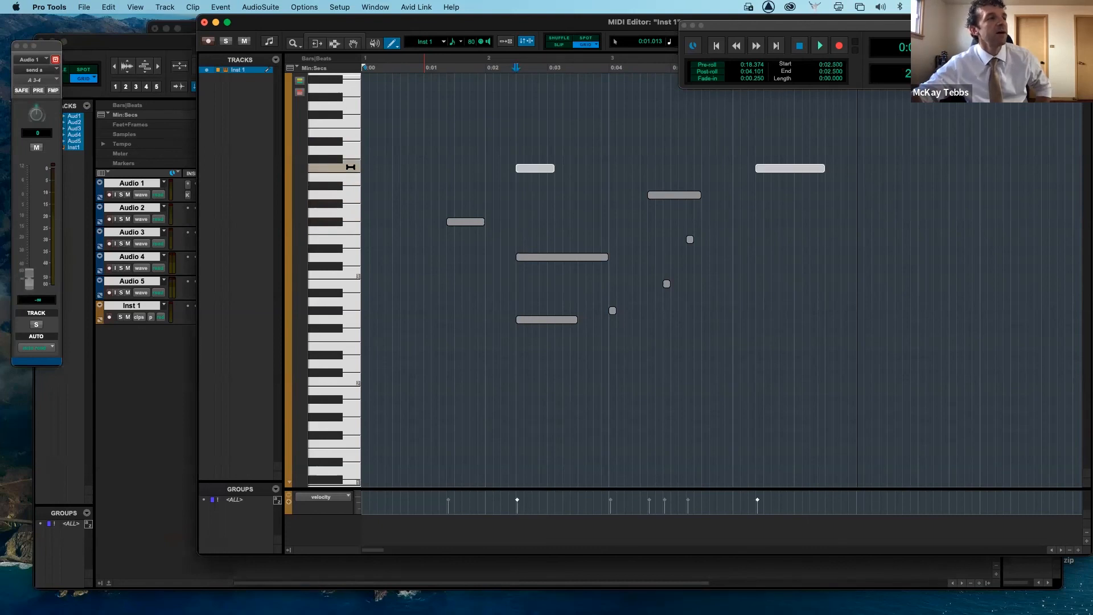
# - Switch the MIDI Editor to notation view and add quarter notes to the bass staff
pyautogui.click(270, 42)
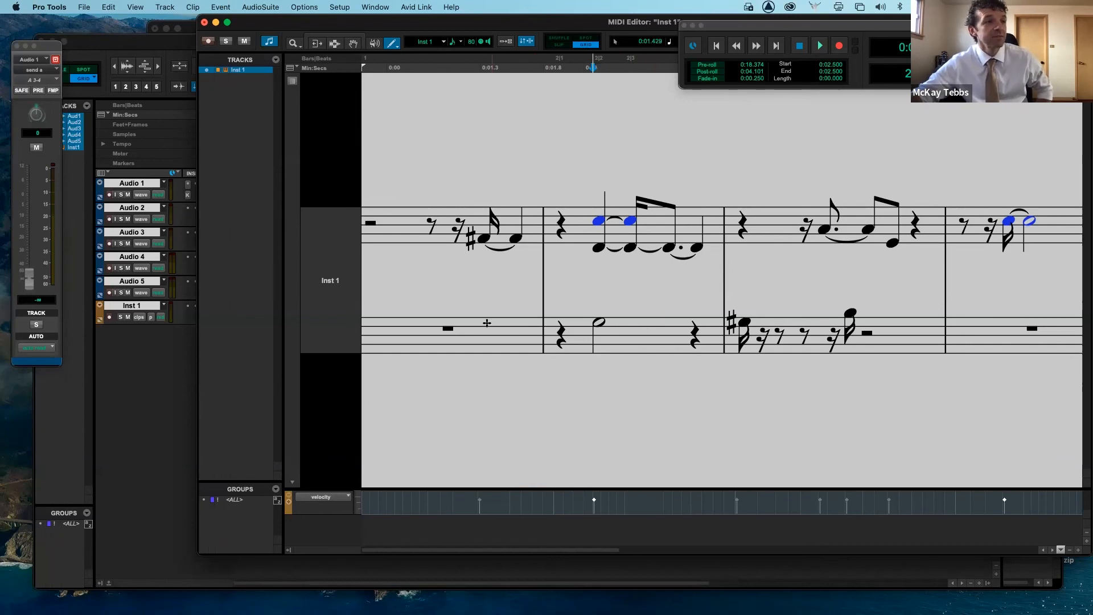
pyautogui.click(451, 329)
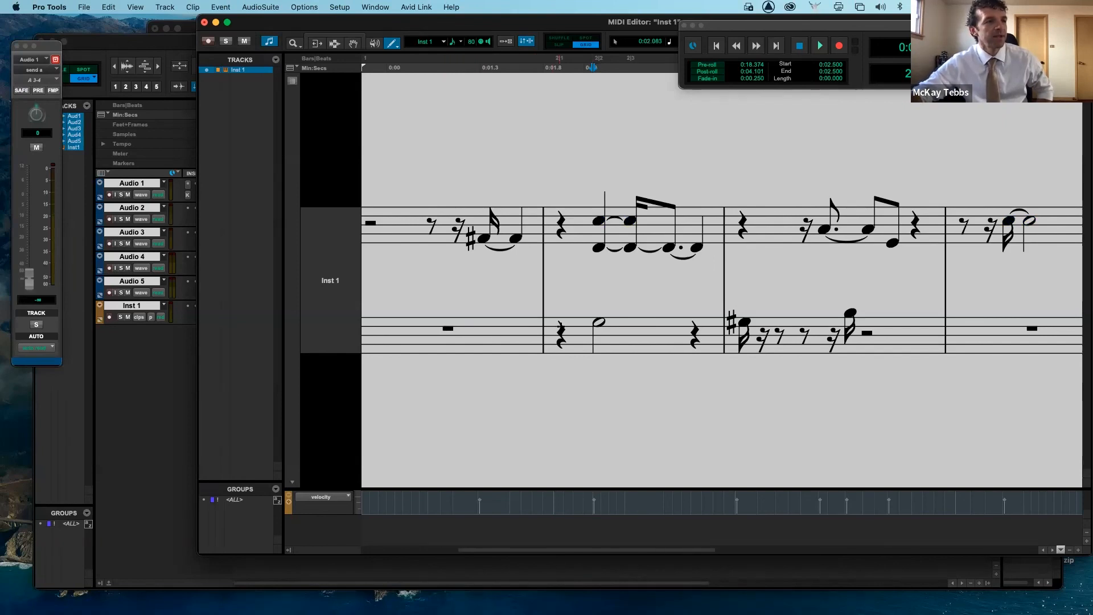
pyautogui.click(917, 335)
pyautogui.click(977, 324)
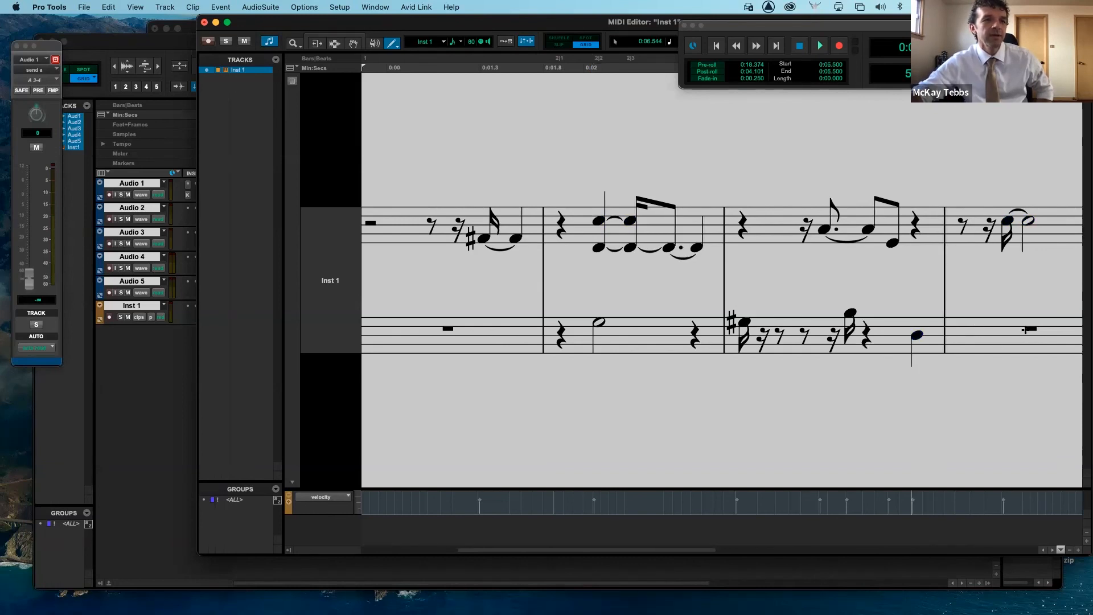
pyautogui.hscroll(5, 1029, 321)
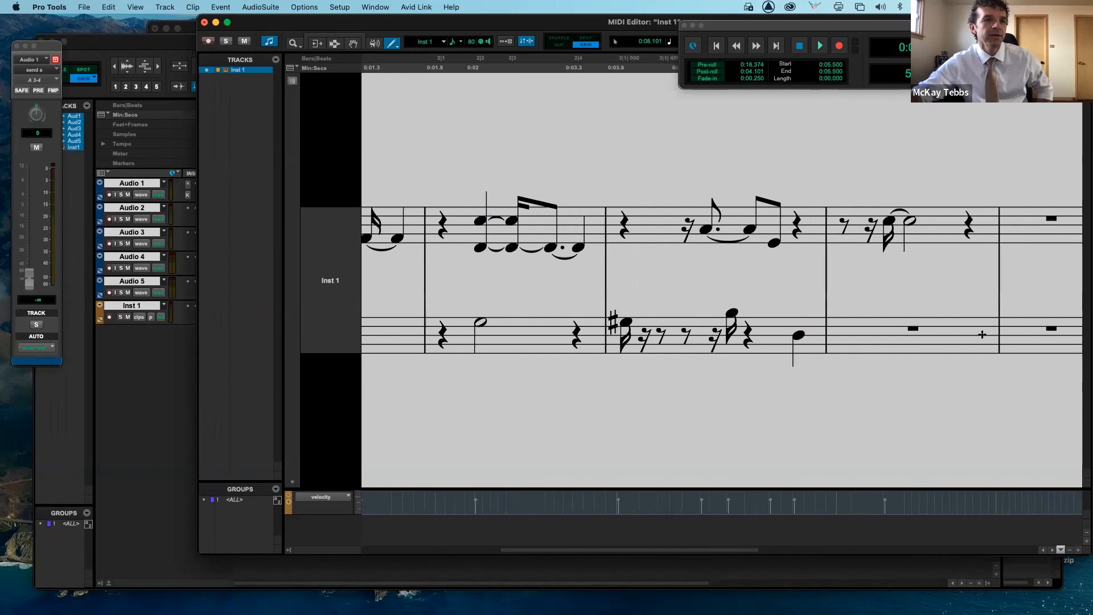
pyautogui.click(971, 335)
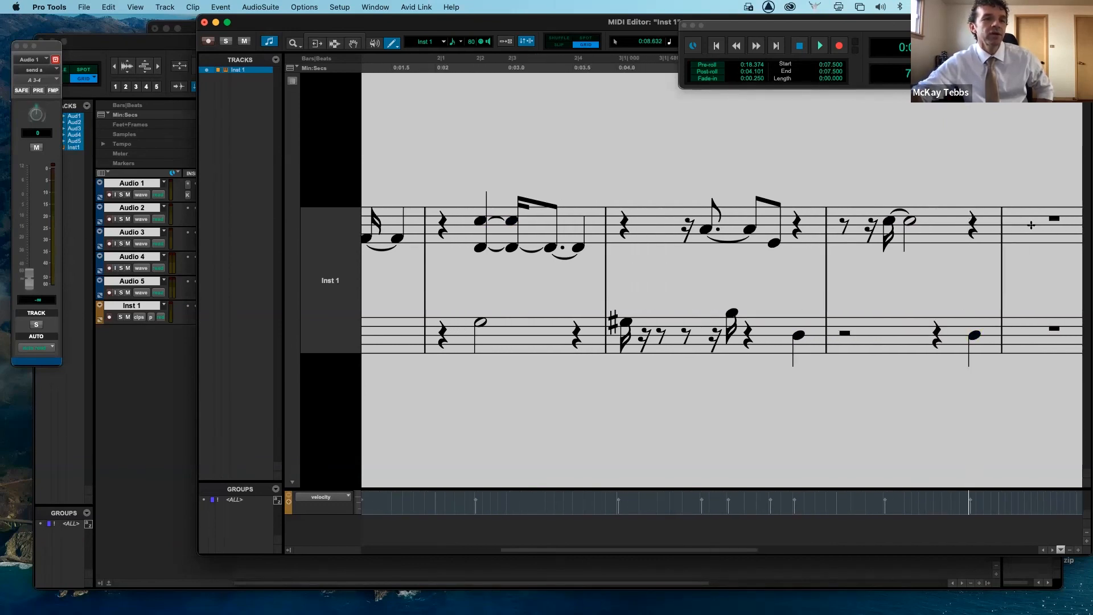
pyautogui.click(1031, 329)
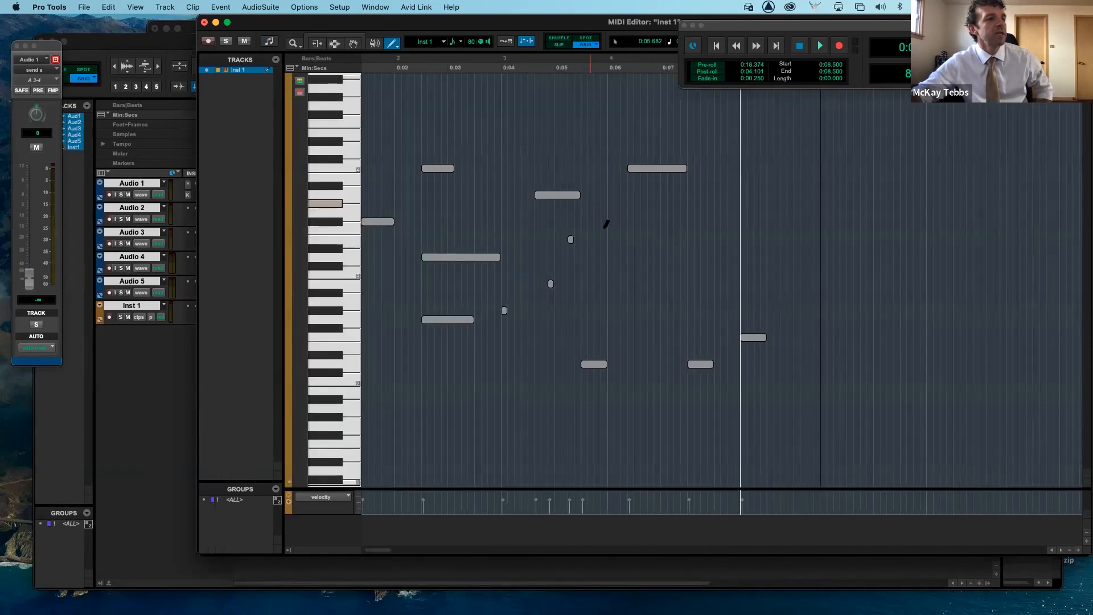
pyautogui.hscroll(-3, 712, 316)
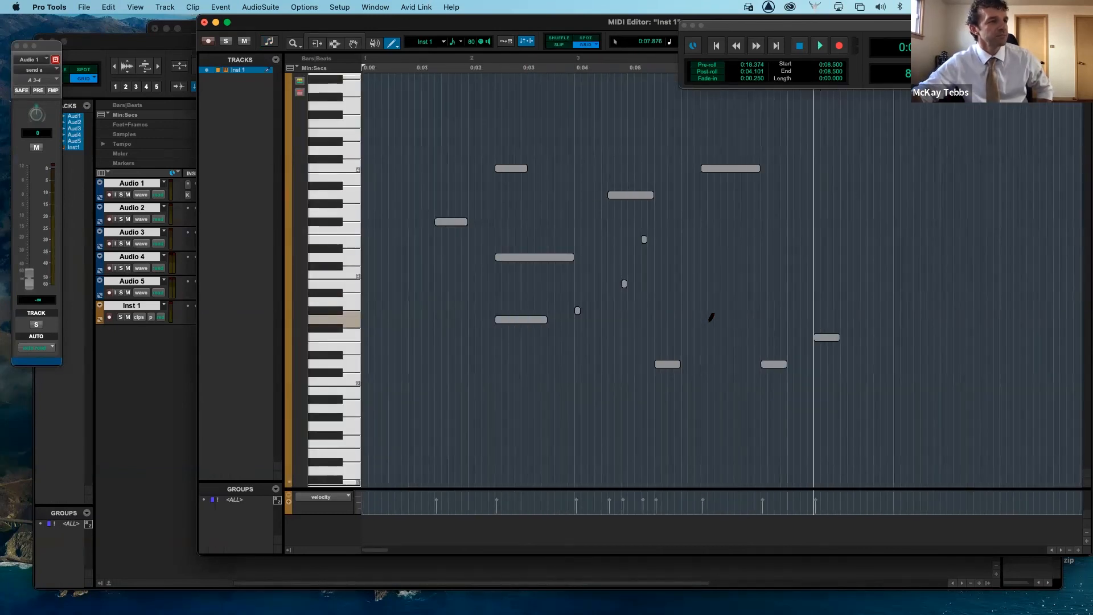
pyautogui.scroll(-1, 711, 317)
pyautogui.scroll(5, 711, 317)
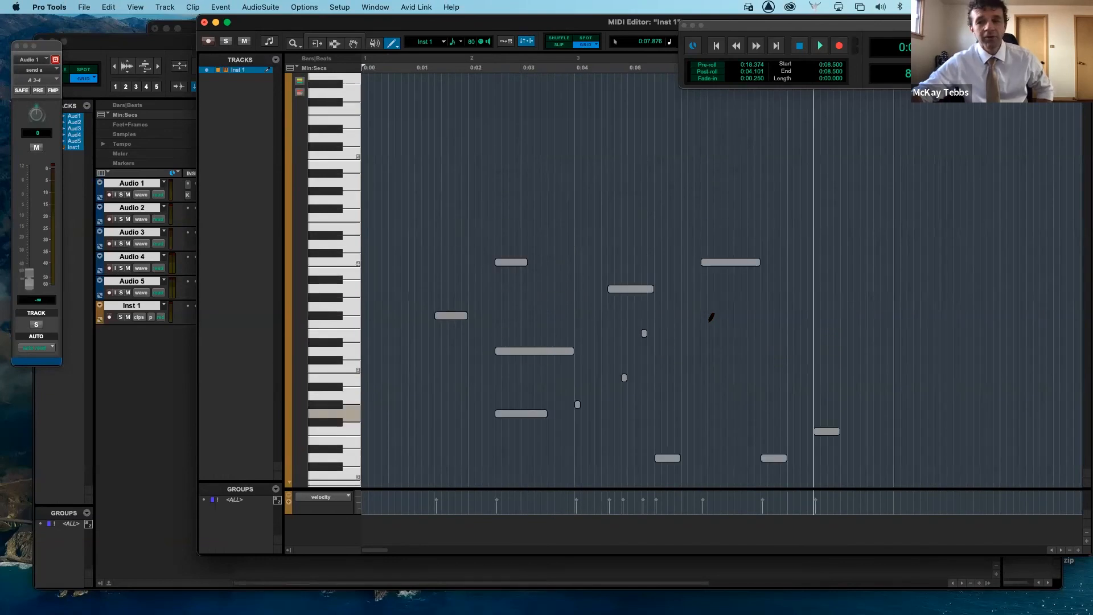
pyautogui.scroll(-4, 711, 317)
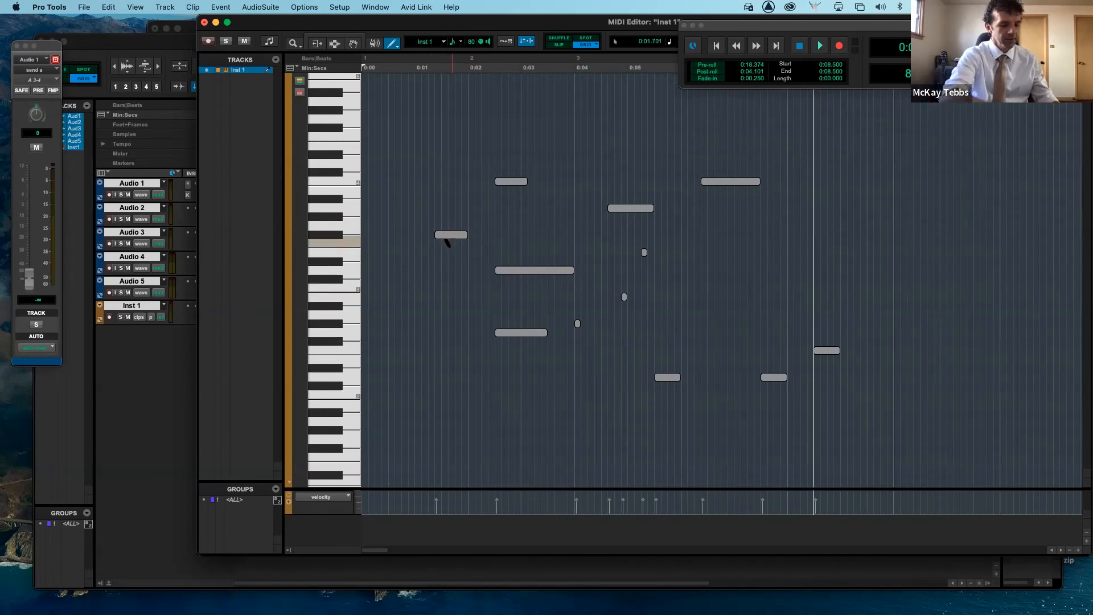
# - Open the Mix window and insert the Xpand!2 (mono) instrument plug-in on the Inst 1 track
pyautogui.press('super+equal')
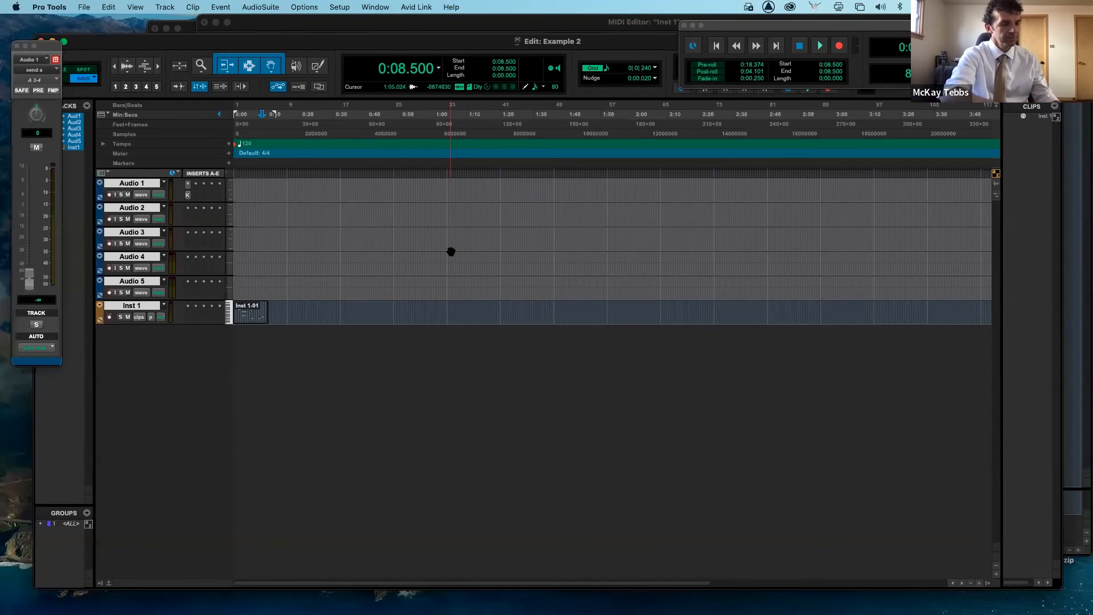
pyautogui.press('super+equal')
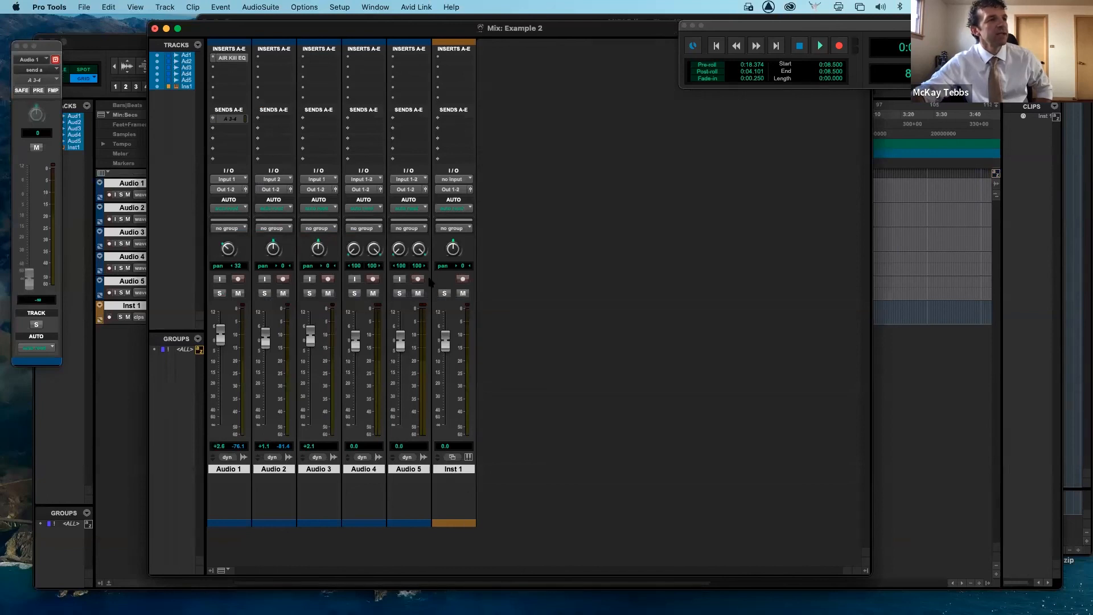
pyautogui.click(446, 55)
pyautogui.moveTo(470, 59)
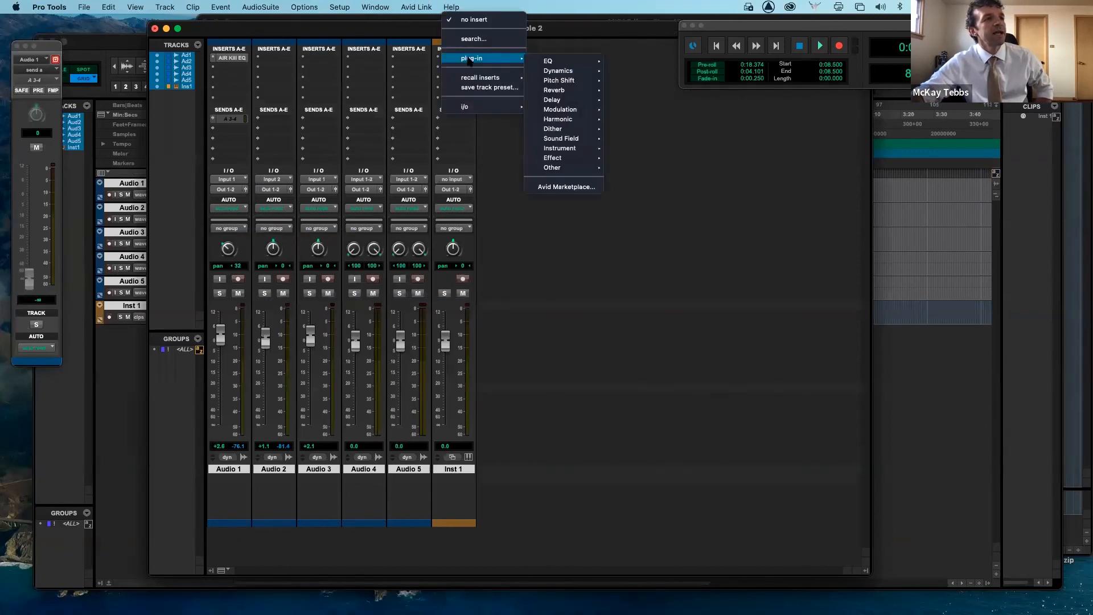
pyautogui.moveTo(570, 149)
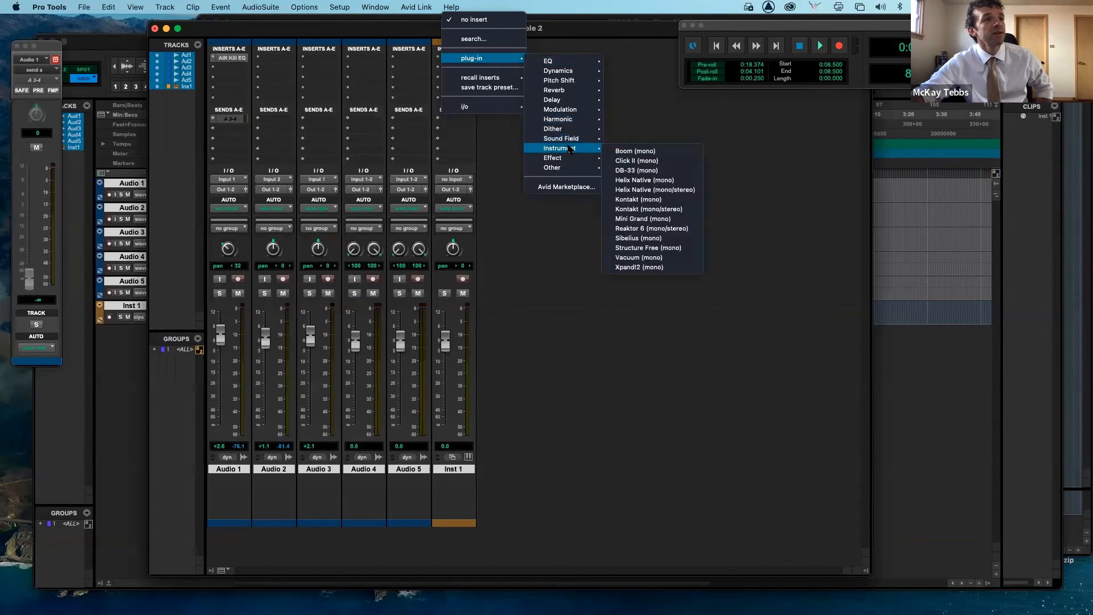
pyautogui.click(650, 267)
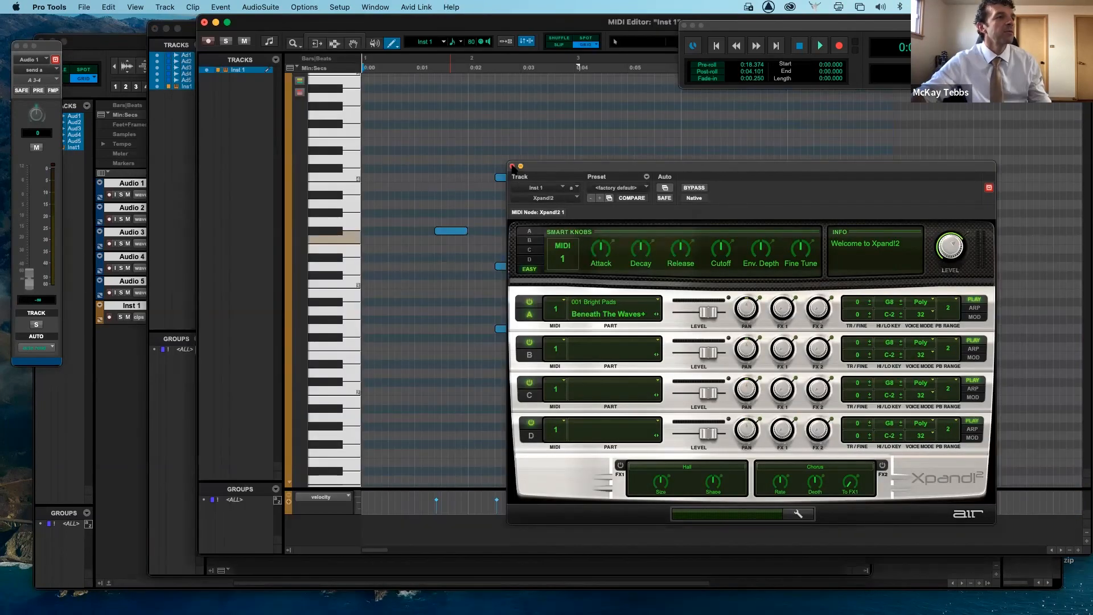
# - Close the plug-in window and audition several piano keys in the MIDI Editor
pyautogui.click(512, 166)
pyautogui.click(340, 213)
pyautogui.moveTo(340, 214)
pyautogui.mouseDown()
pyautogui.moveTo(346, 208)
pyautogui.moveTo(347, 228)
pyautogui.mouseUp()
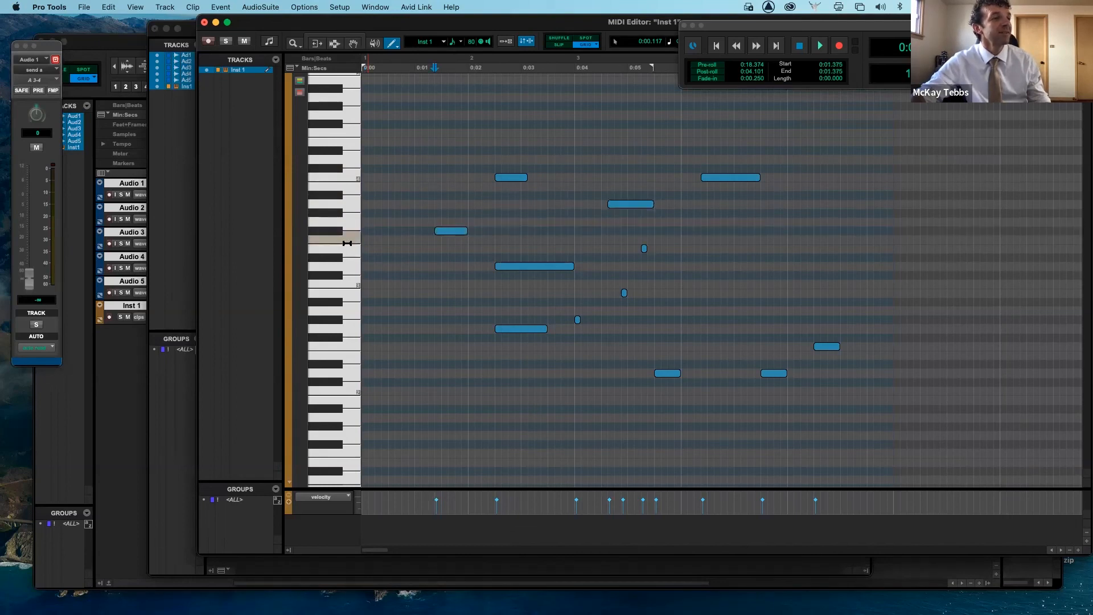
pyautogui.click(336, 260)
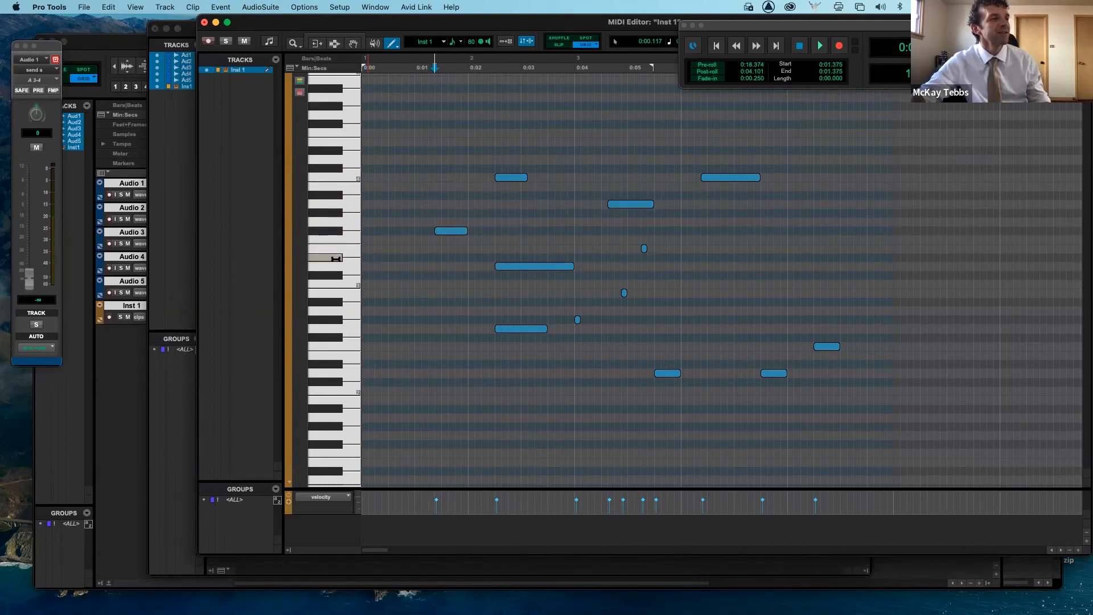
pyautogui.click(342, 265)
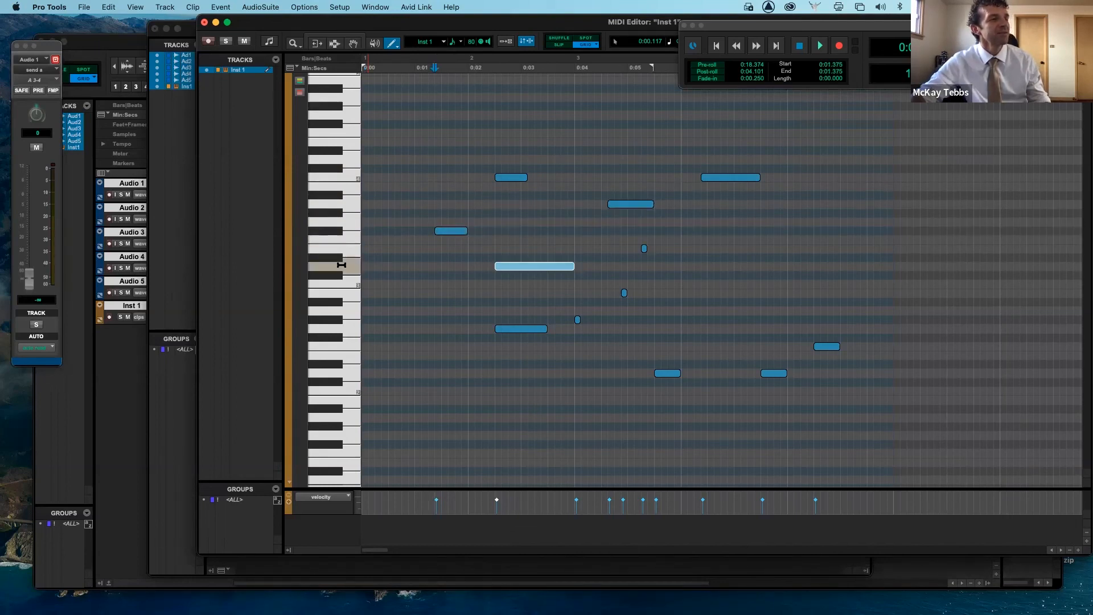
pyautogui.click(344, 220)
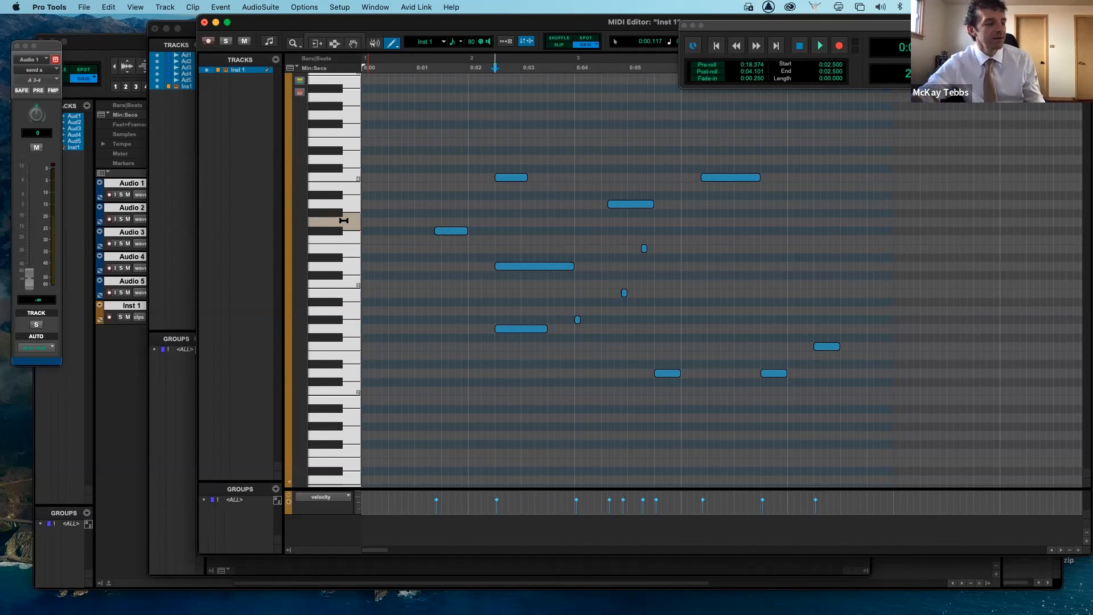
pyautogui.press('super+shift+n')
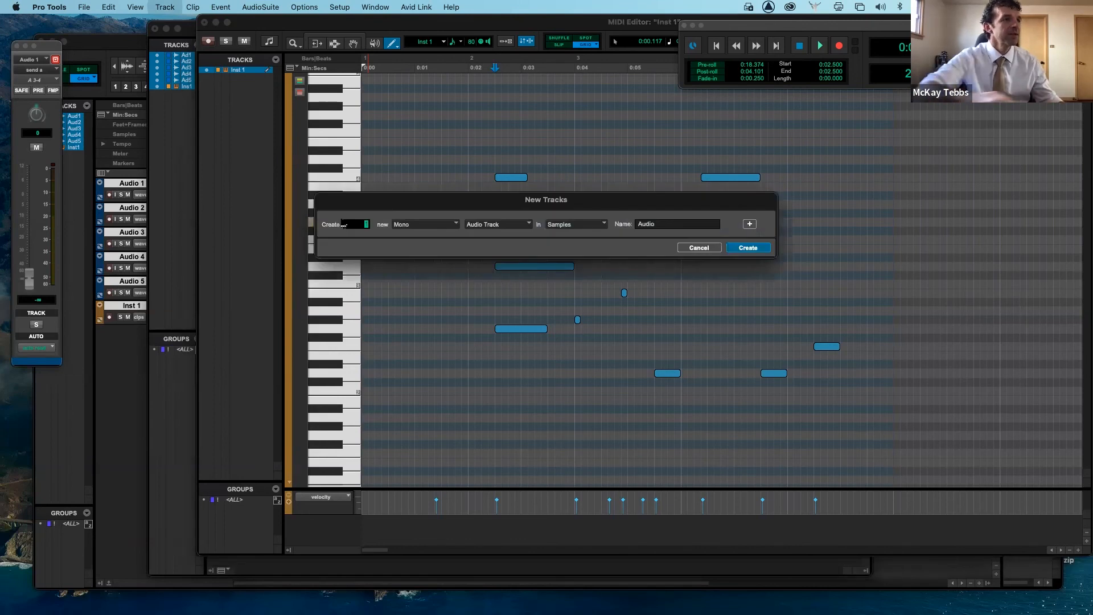
pyautogui.click(515, 226)
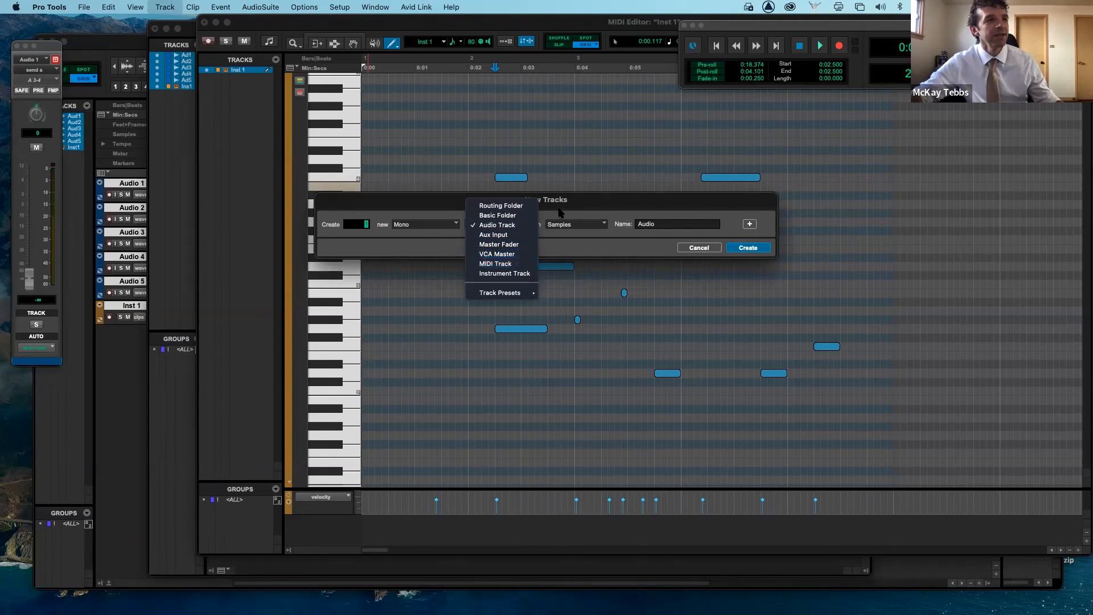
pyautogui.click(568, 204)
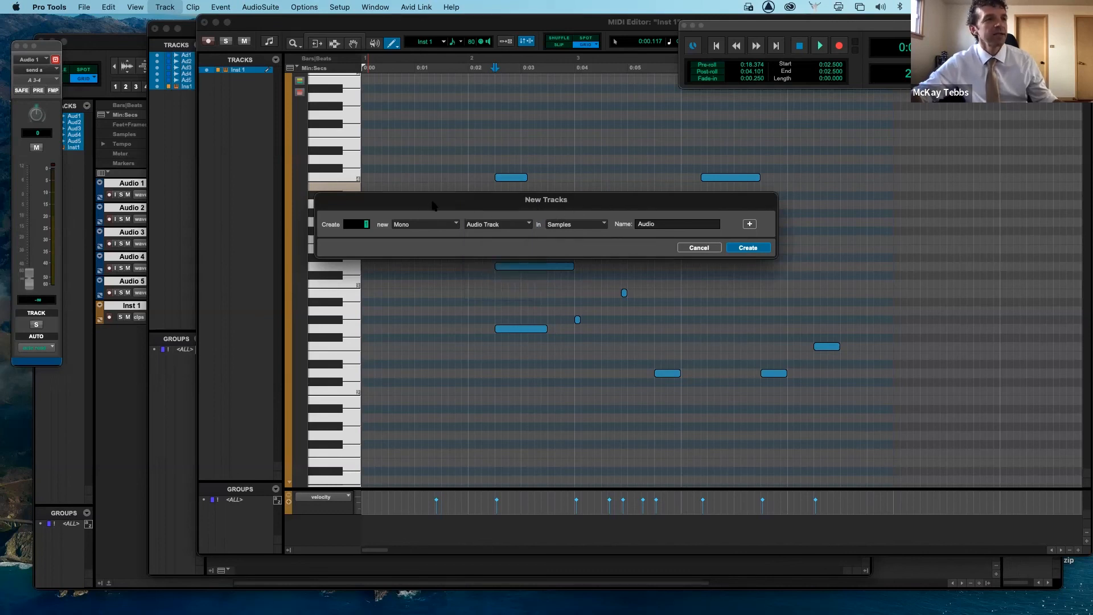
pyautogui.click(698, 249)
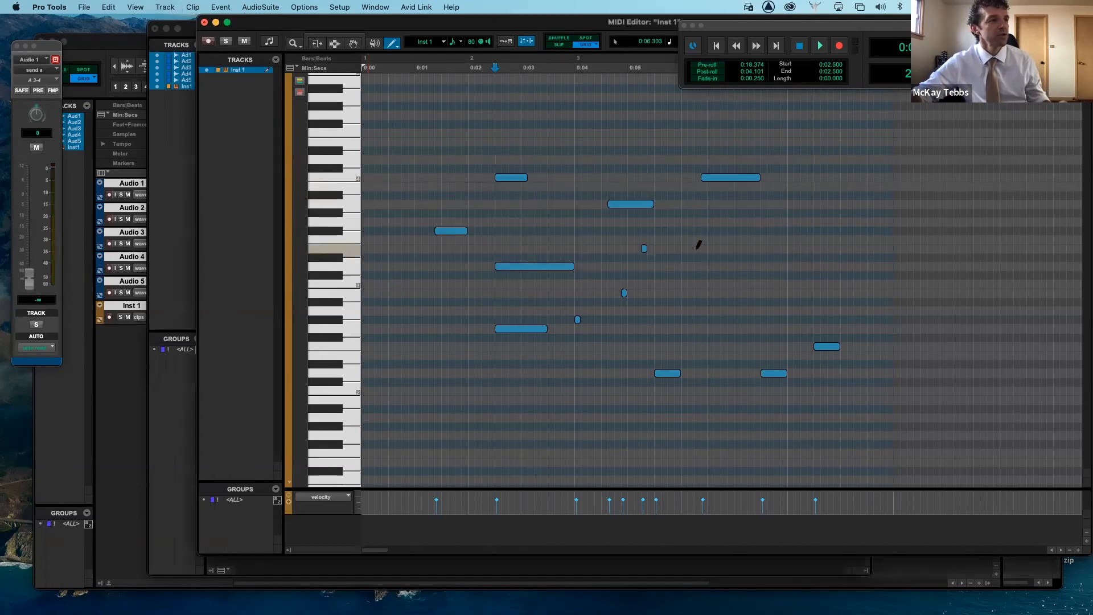